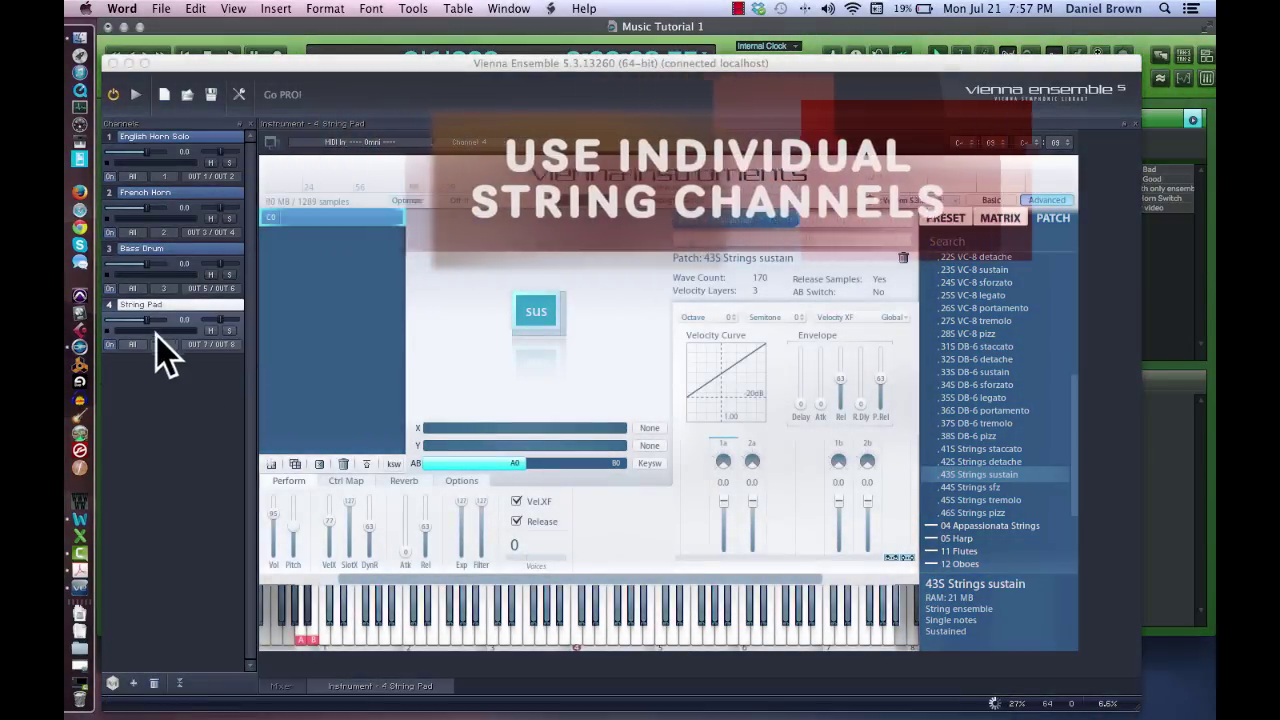
- Delete the String Pad channel and add Violin IA, Violin IIA, Viola A, Cello A and Double Bass channels
right_click(165, 306)
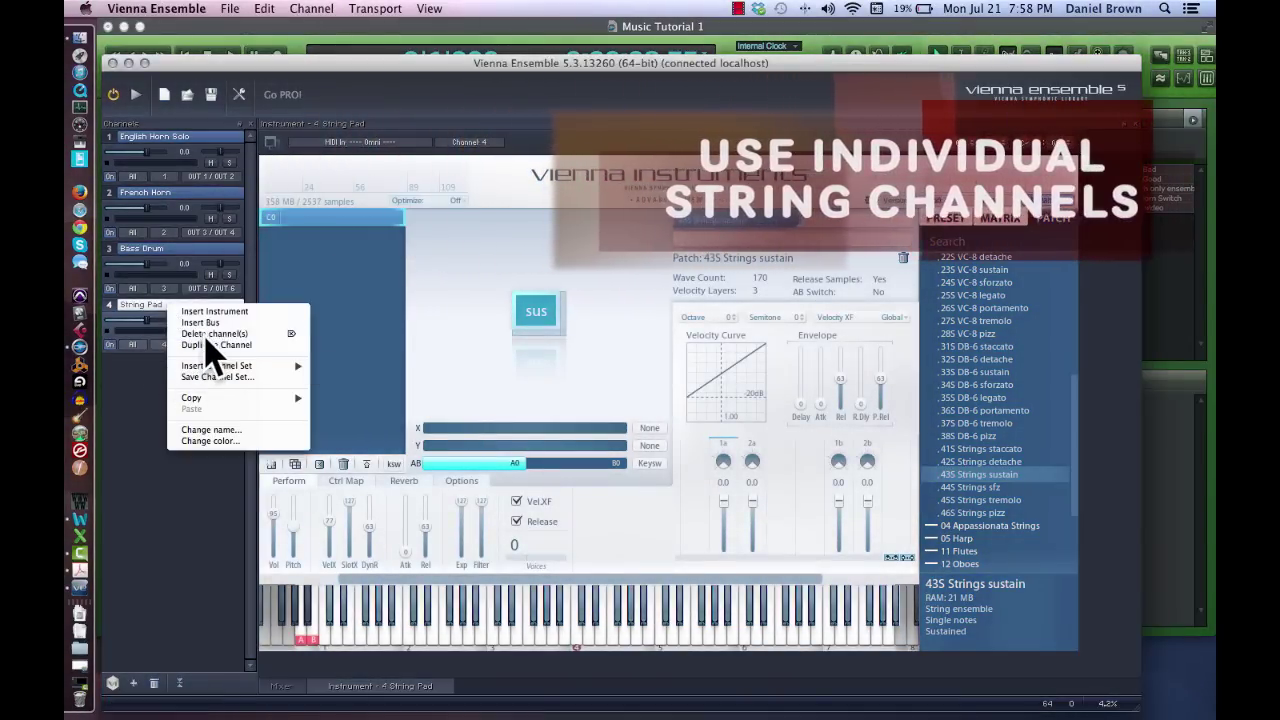
click(205, 333)
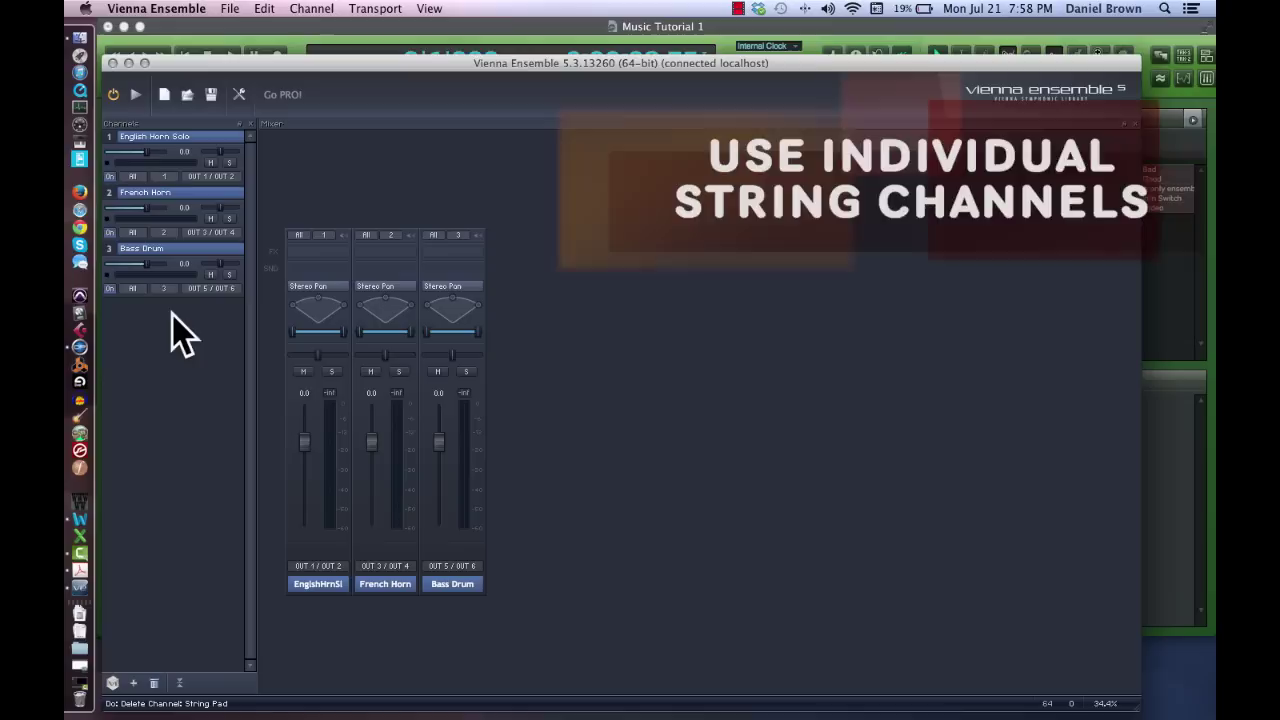
click(112, 683)
click(112, 683)
click(112, 683)
click(112, 683)
click(112, 683)
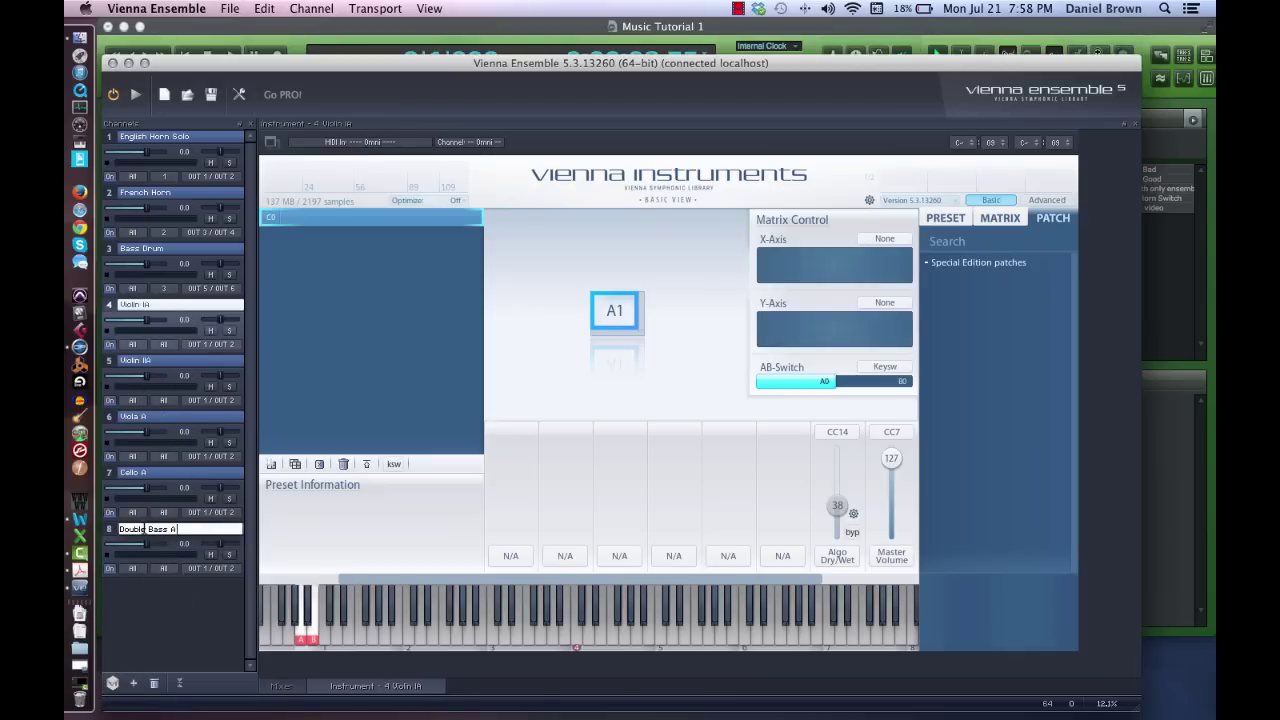
key(Return)
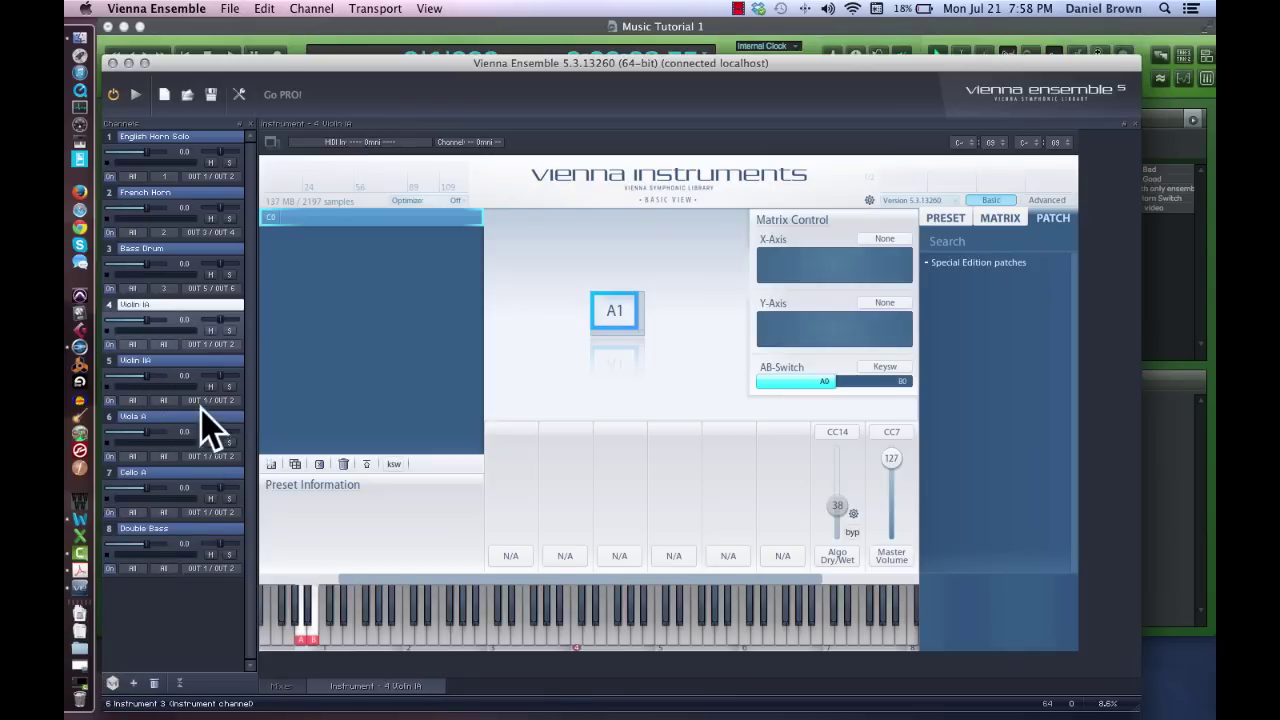
- Route Violin IA, the second violin and Viola A to OUT 7 / OUT 8
click(222, 345)
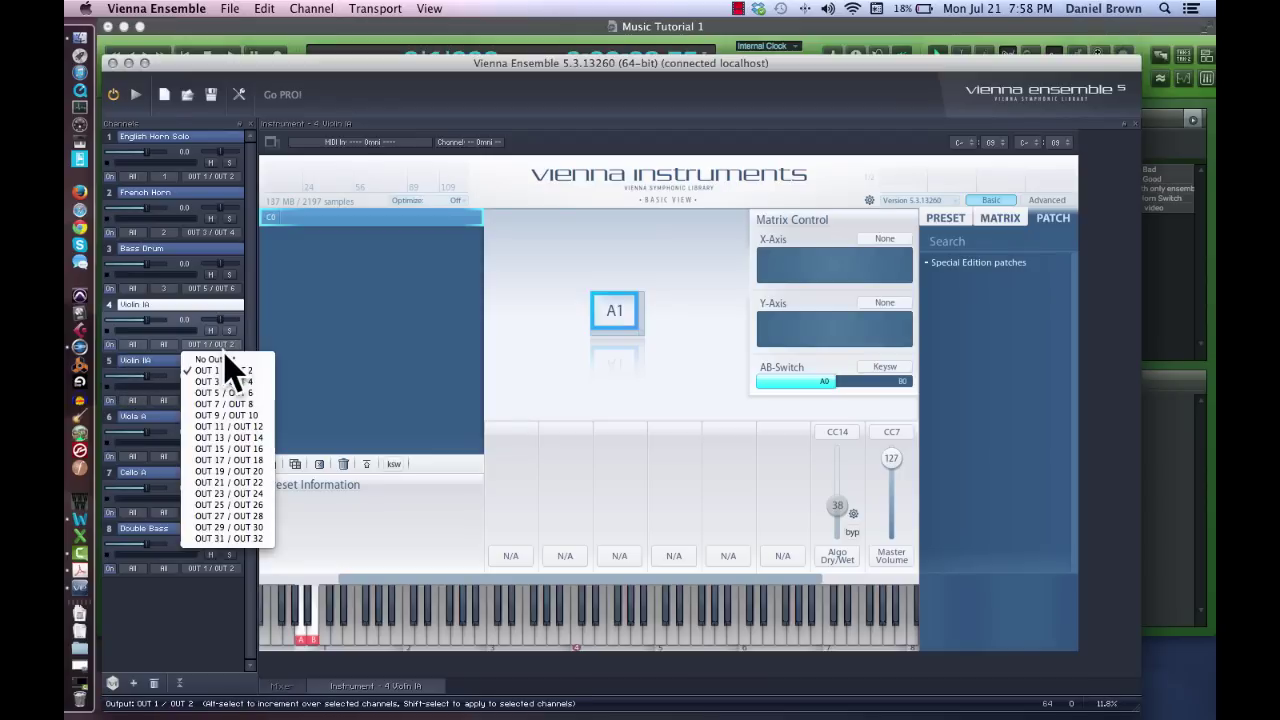
click(222, 406)
click(212, 402)
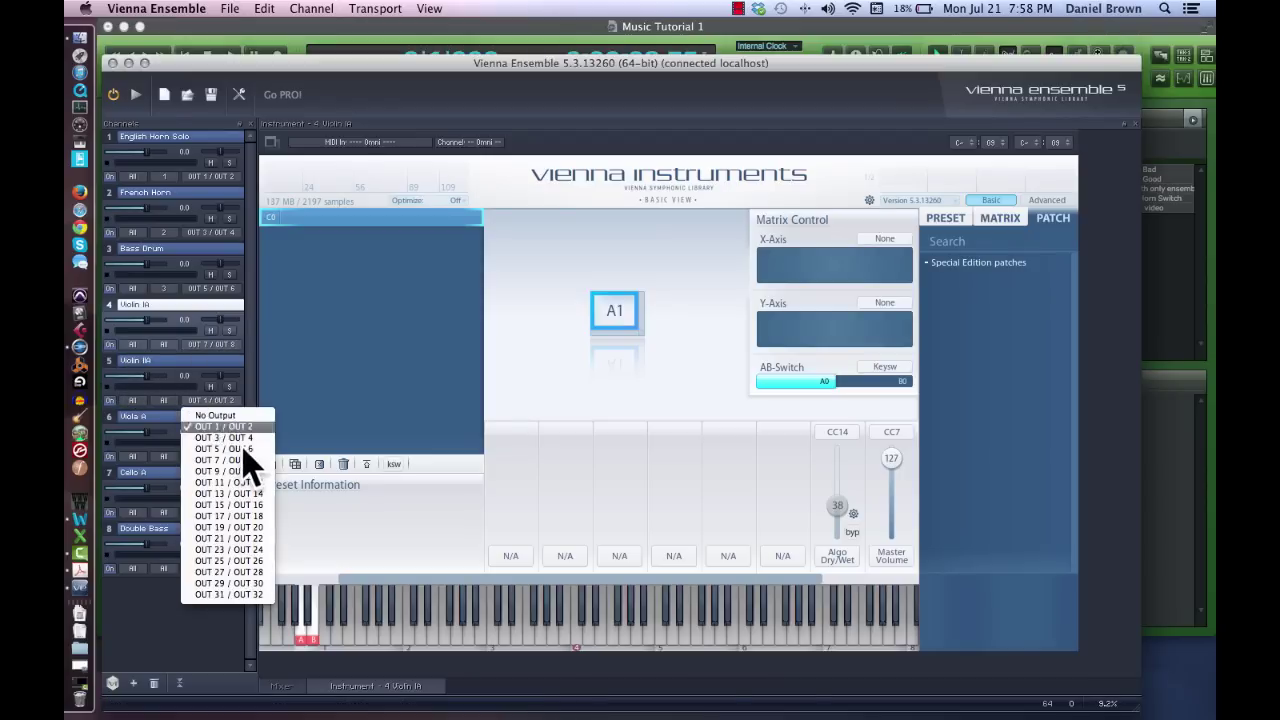
click(244, 464)
click(222, 457)
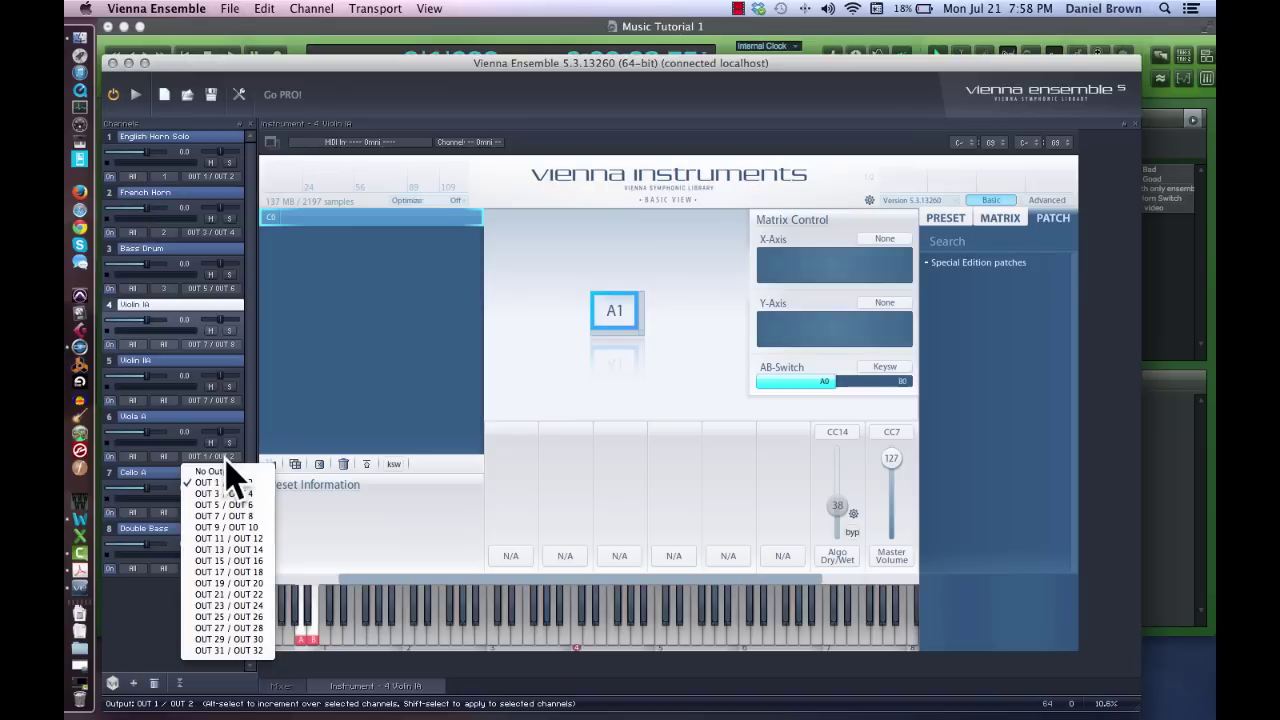
click(240, 517)
- Route Double Bass to OUT 7 / OUT 8 and adjust Cello A's output pair
click(235, 568)
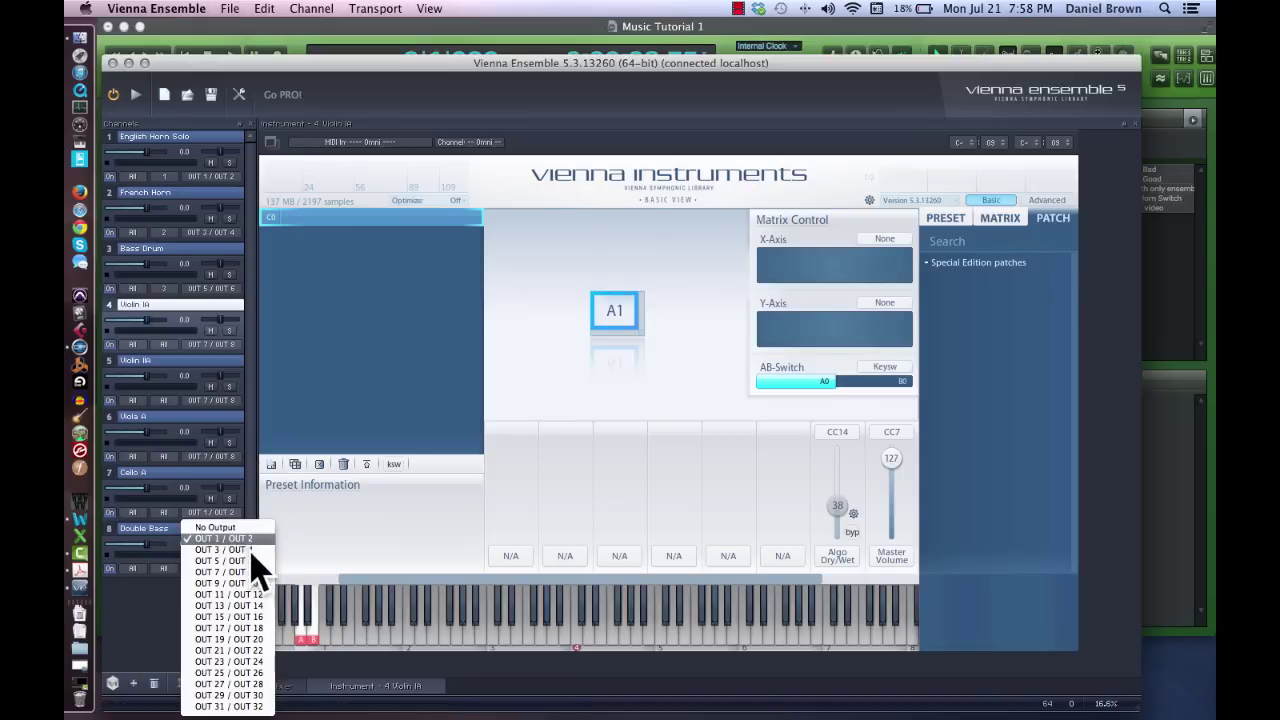
click(240, 562)
click(222, 572)
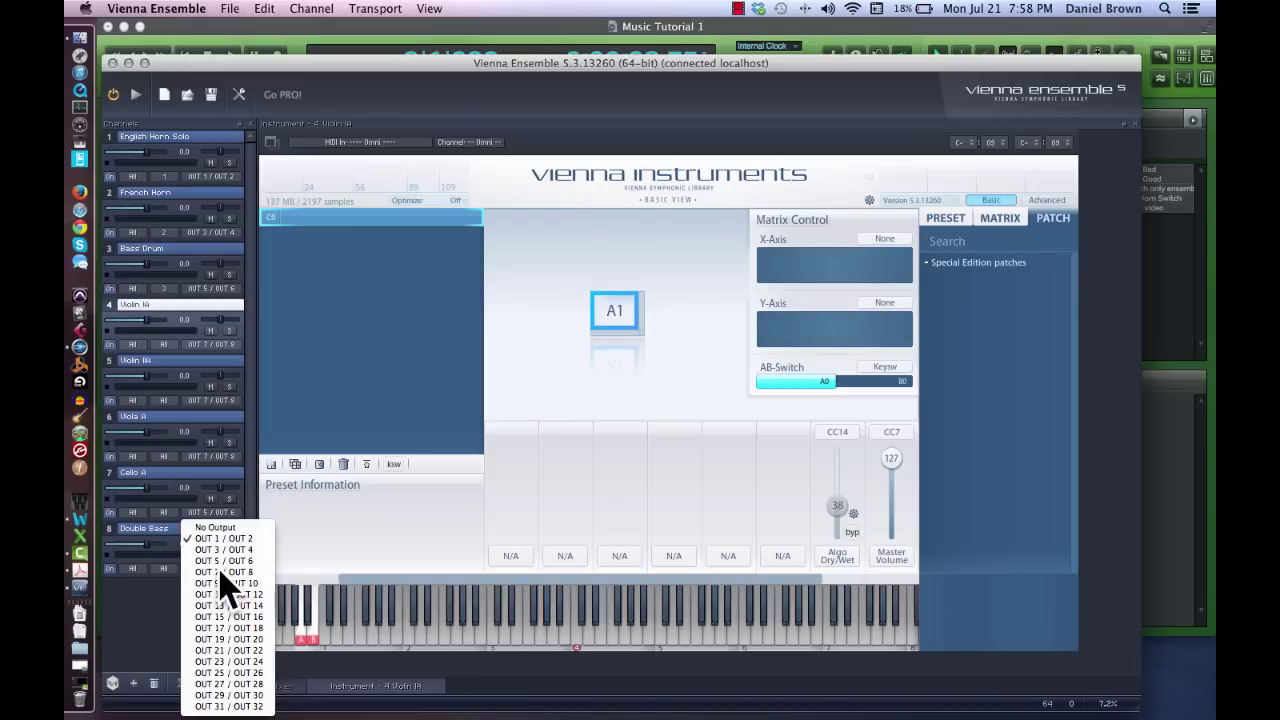
click(214, 513)
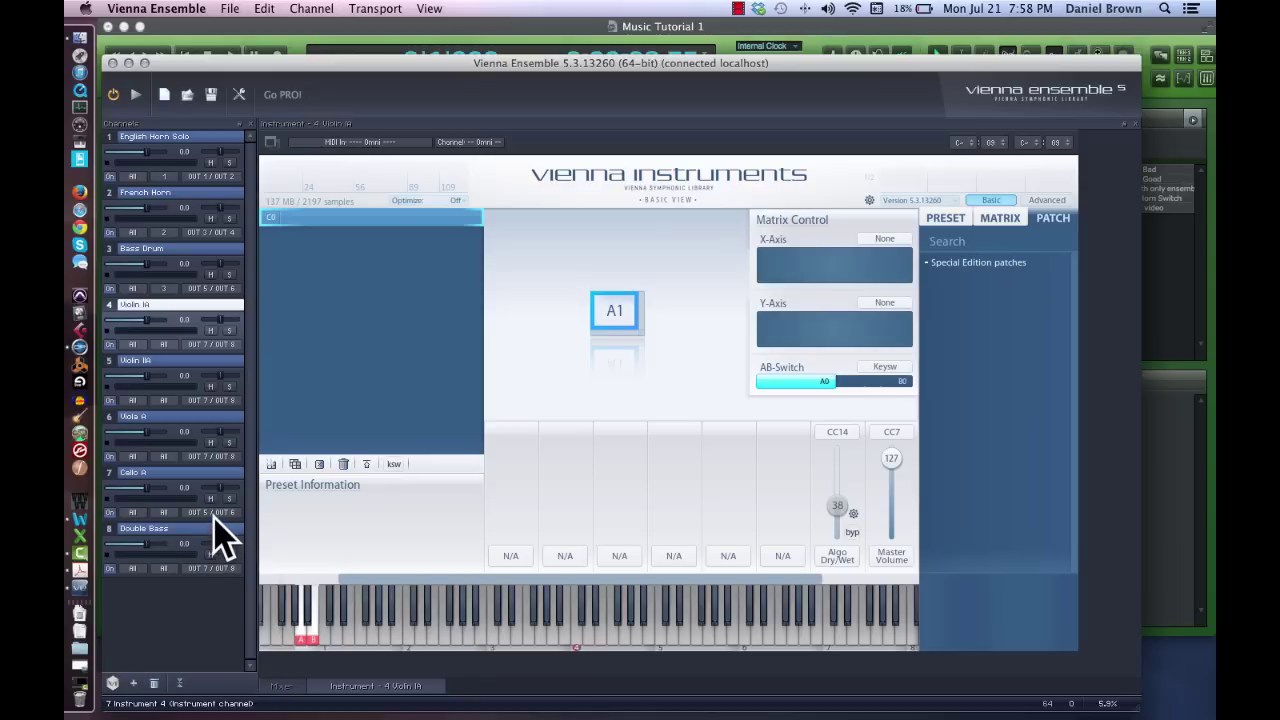
click(214, 512)
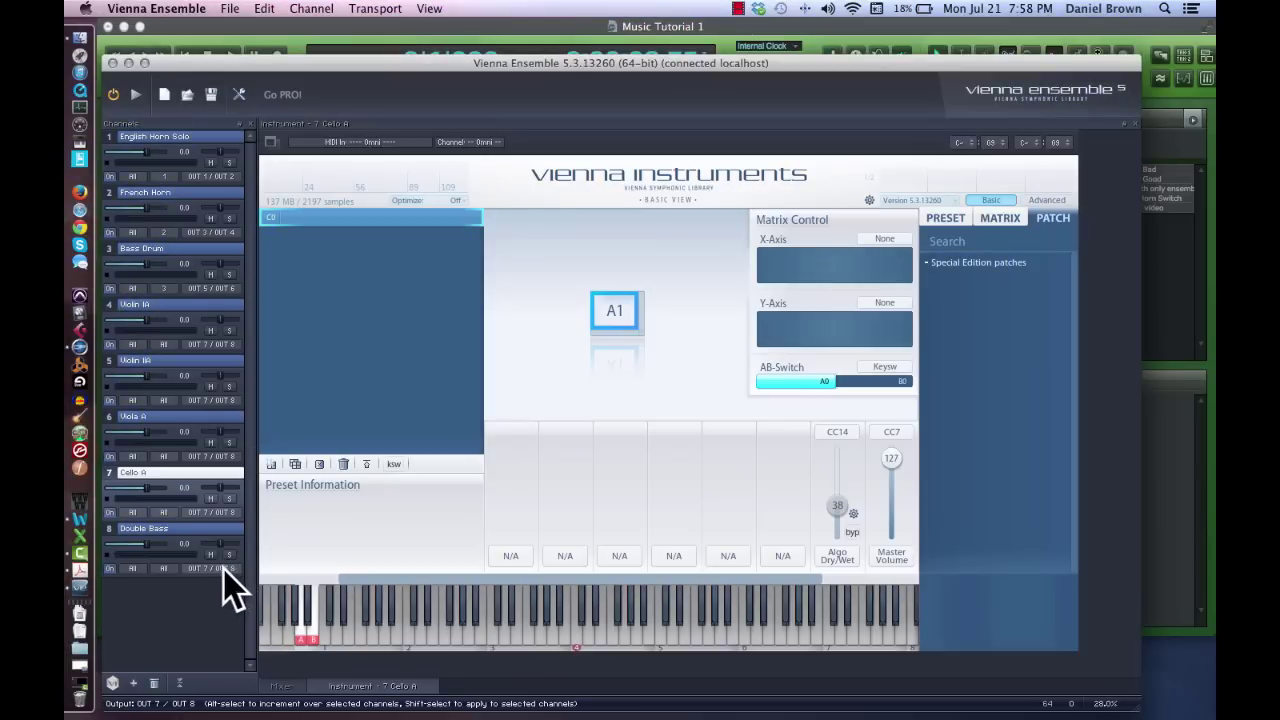
- Select the Violin IA channel to show its empty Vienna Instruments player
key(super+Tab)
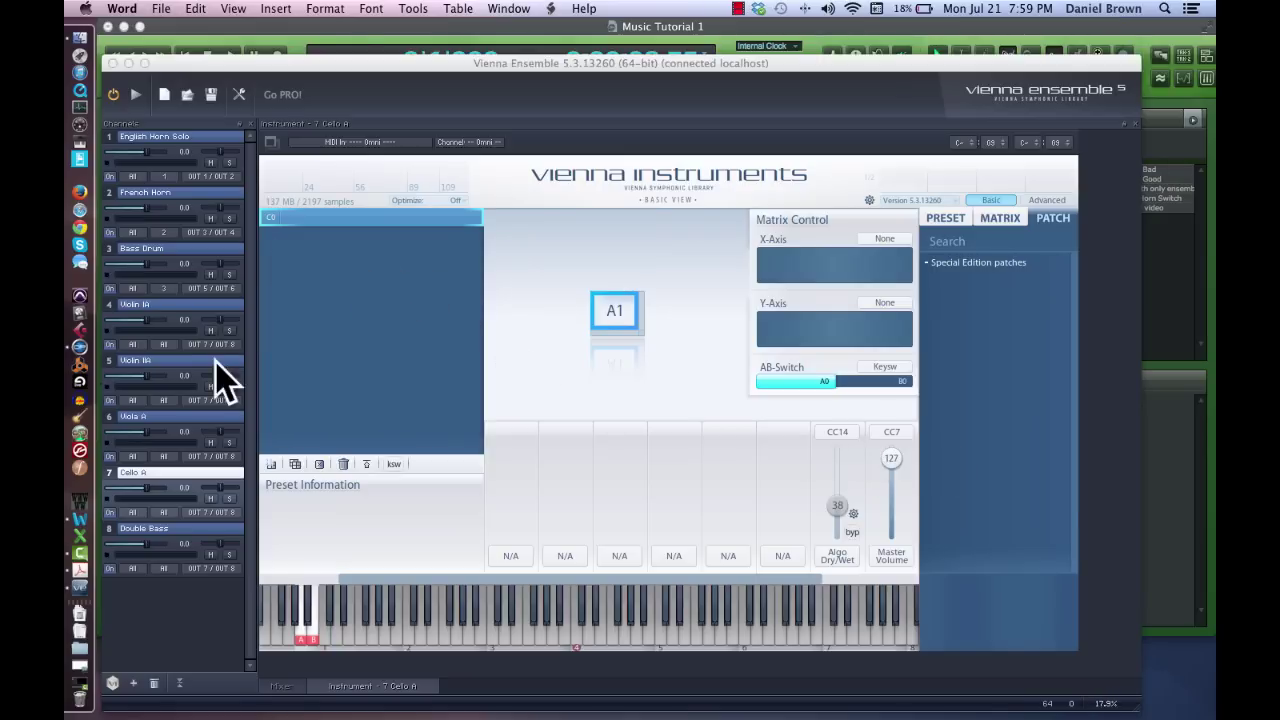
click(165, 305)
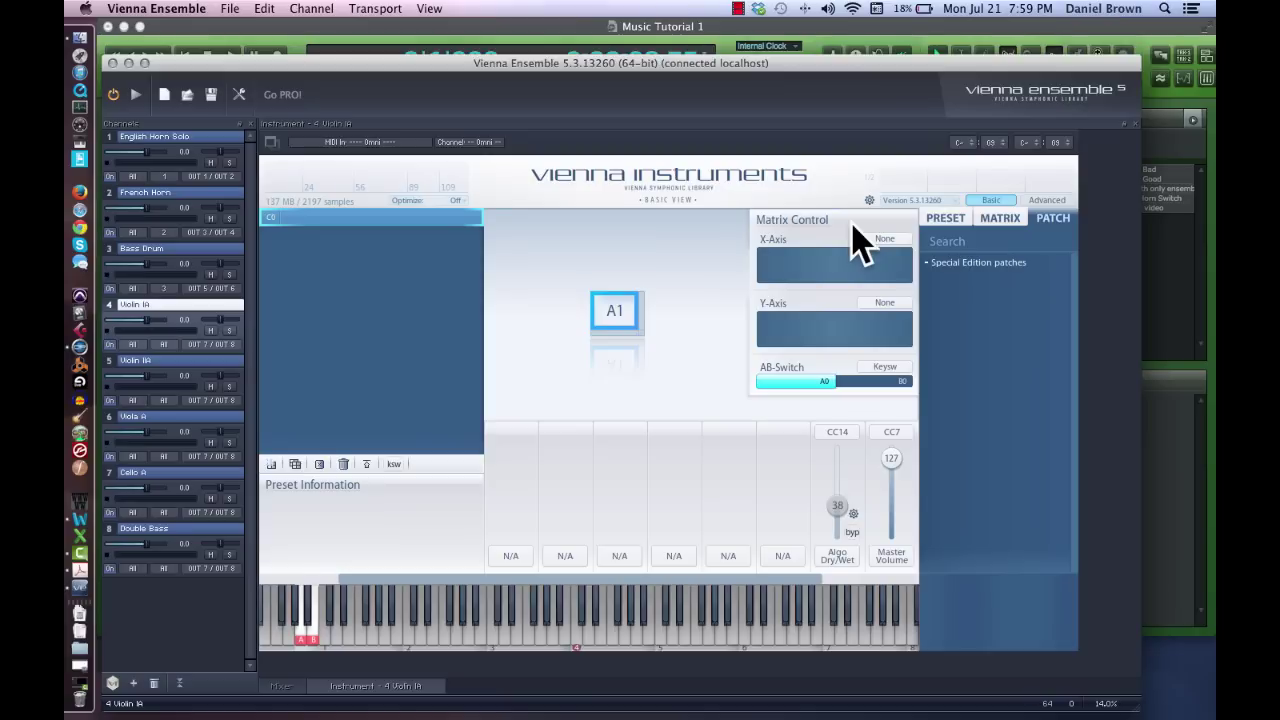
- Load 05S VI-14 legato from Special Edition > 03 Orchestral Strings into Violin IA's A1 cell
click(956, 263)
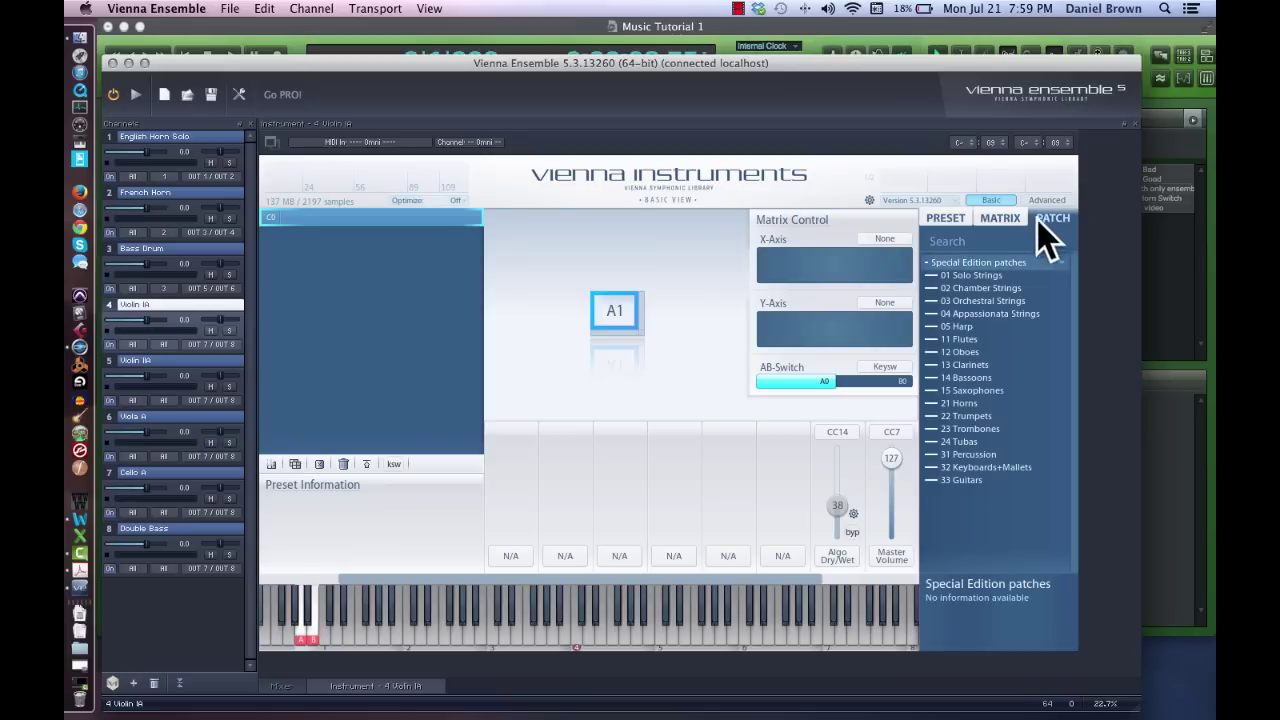
click(937, 301)
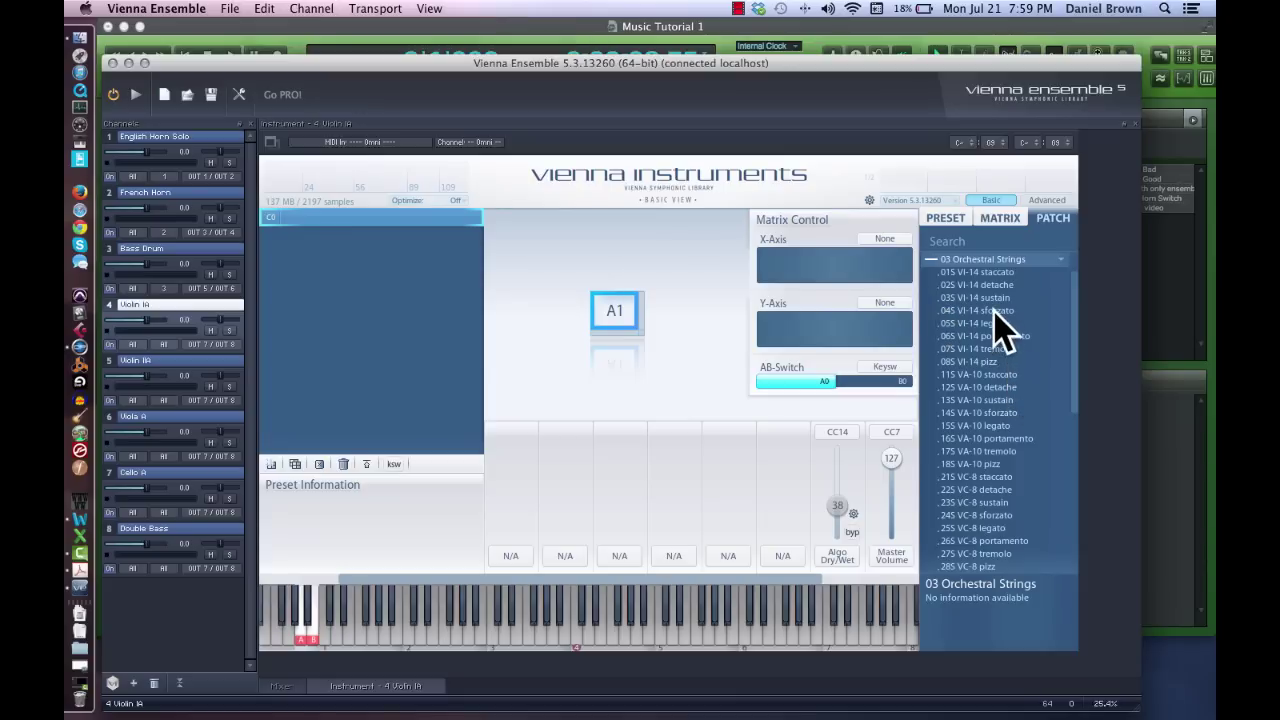
drag(998, 322, 614, 322)
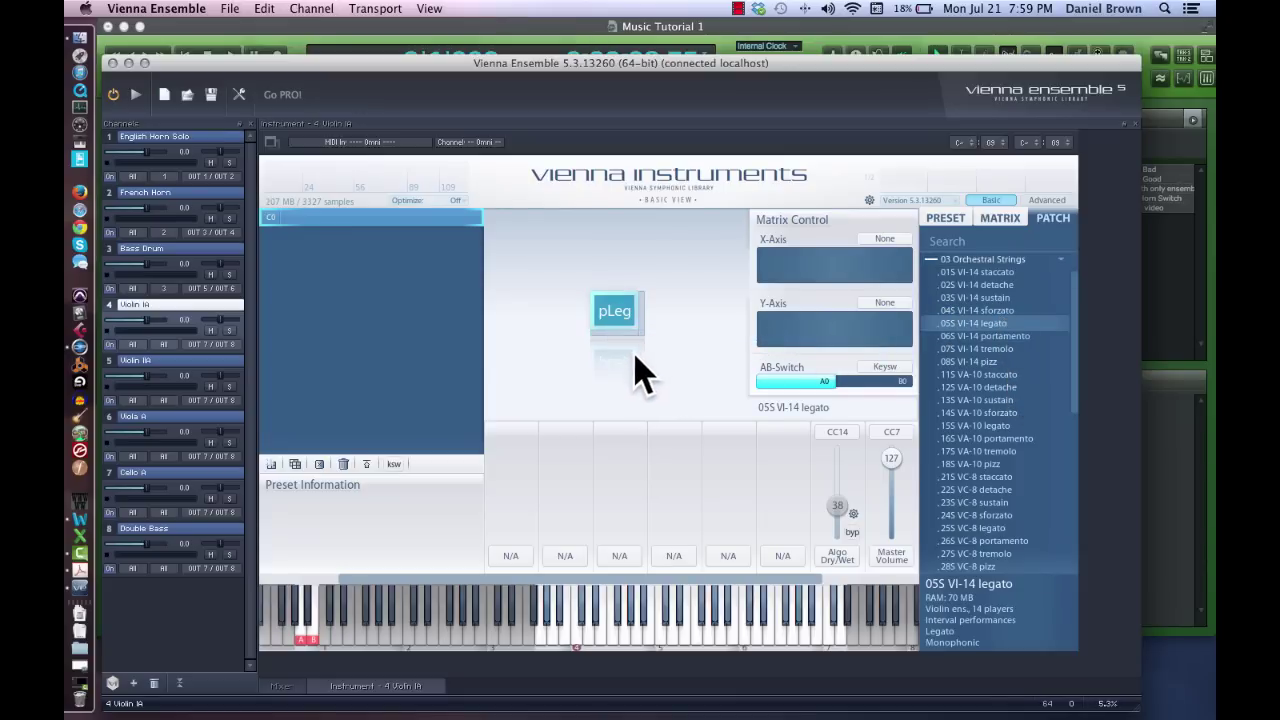
- Rename the String Pad MIDI track to Violin 1A and start recording the violin part
key(super+Tab)
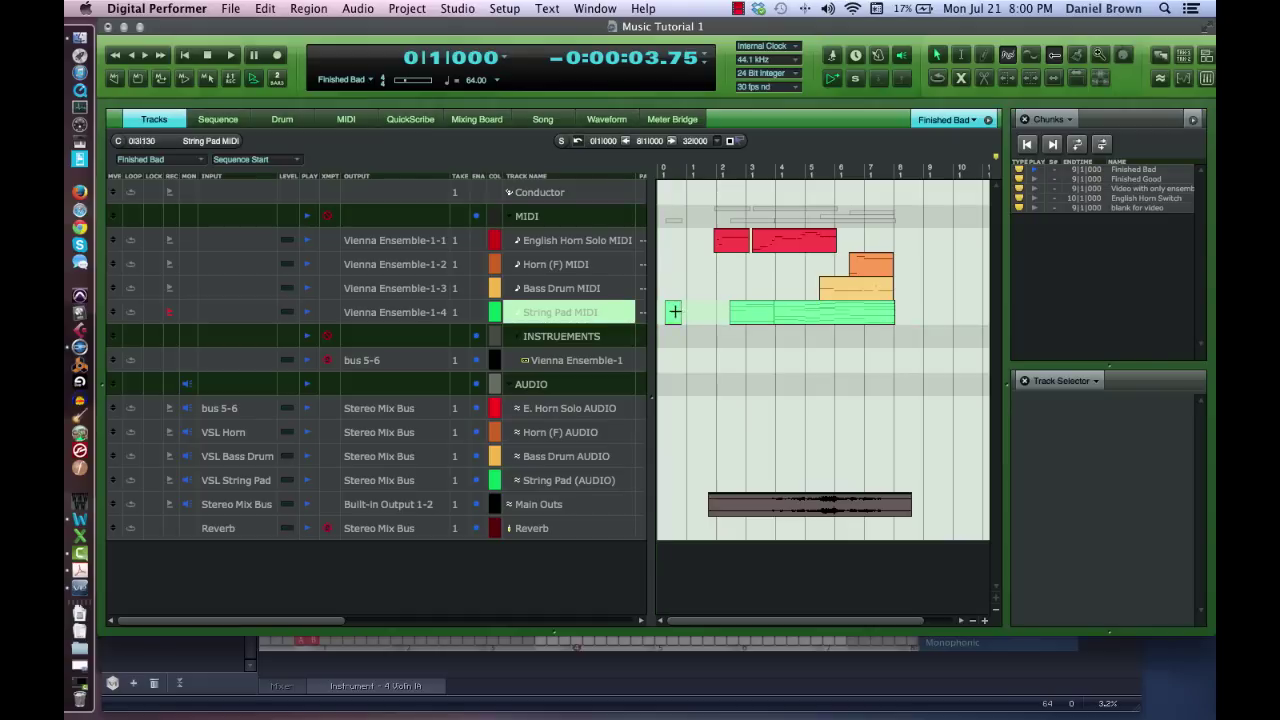
click(673, 312)
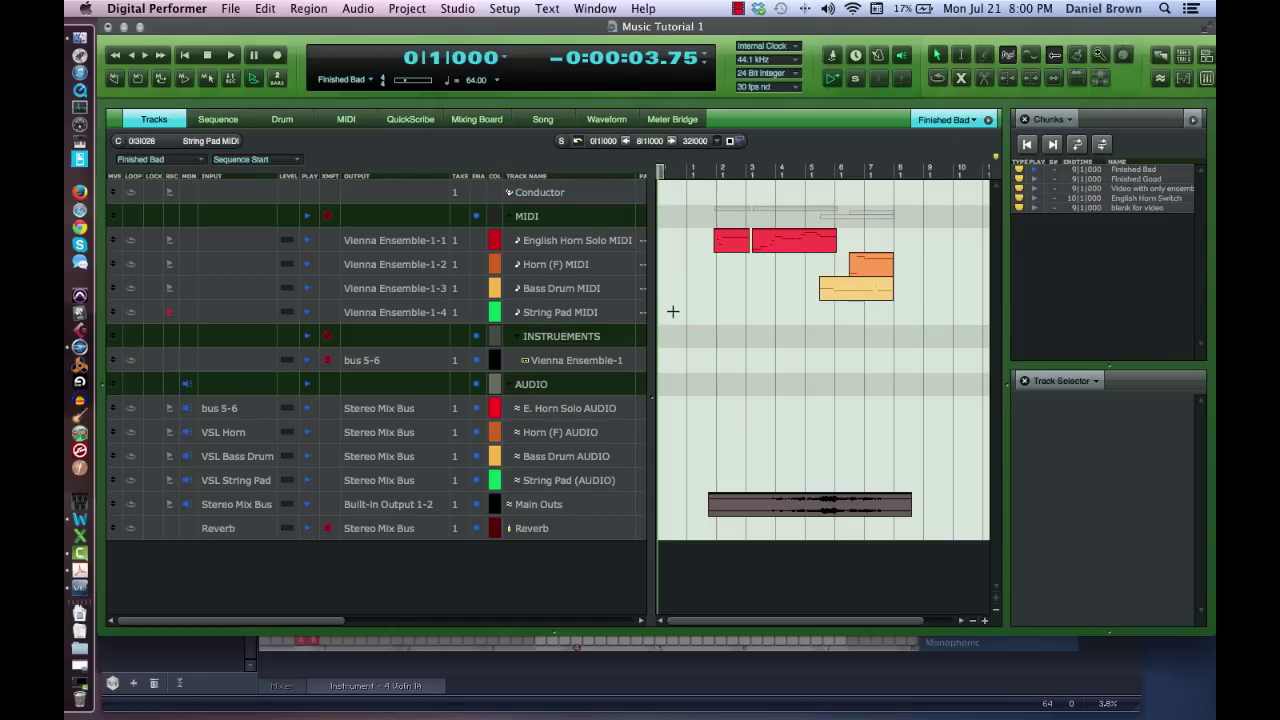
double_click(588, 312)
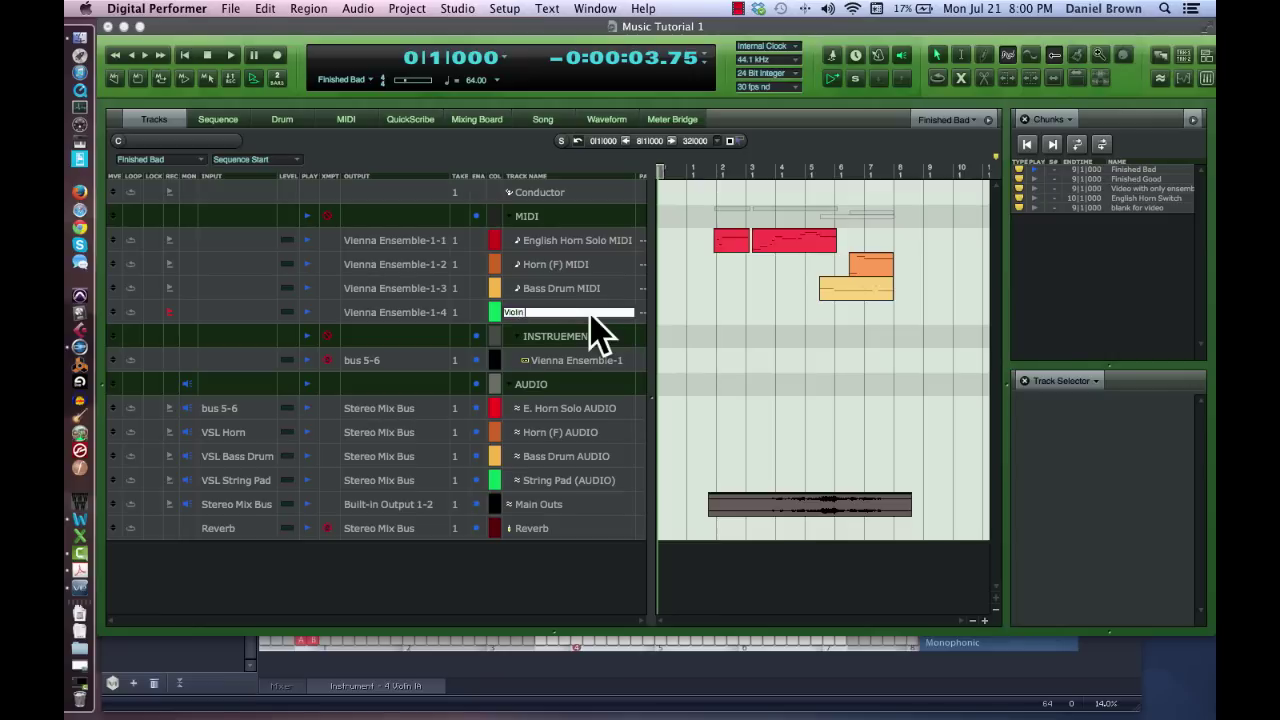
click(1100, 482)
key(KP_3)
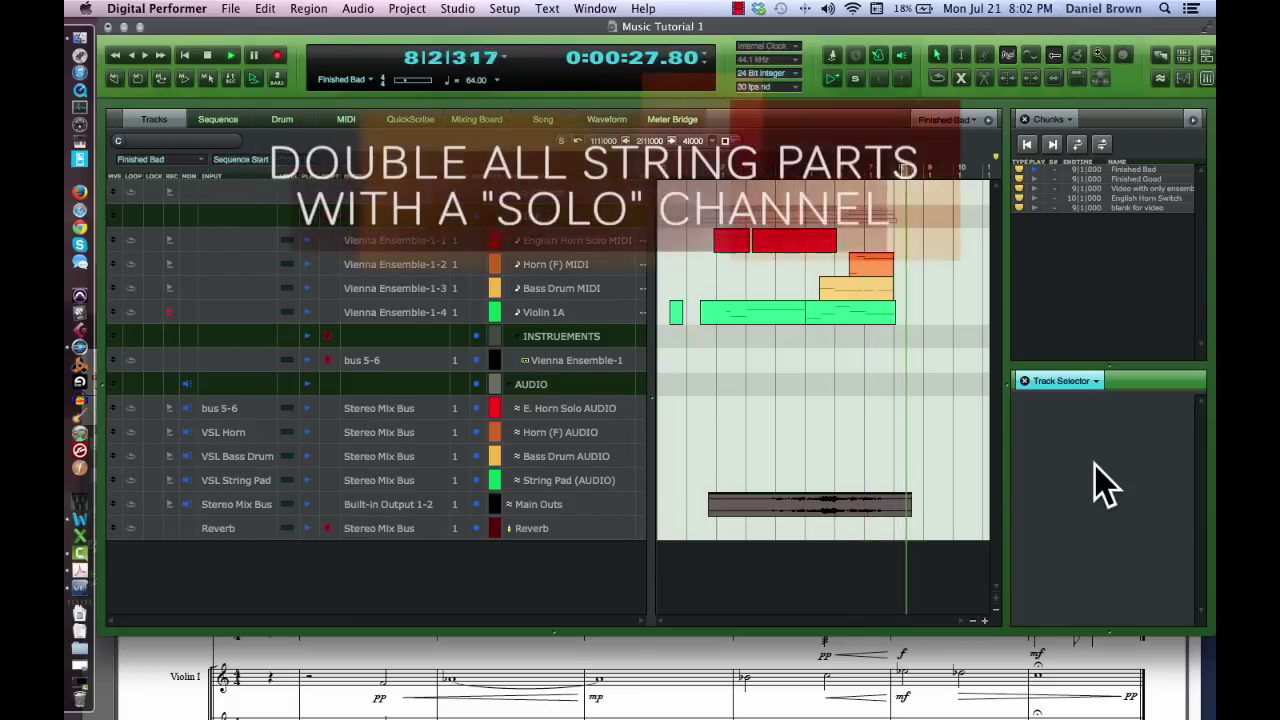
- Stop recording and add a new MIDI track named 'Violin 1B (solo patch)'
key(space)
key(super+shift+m)
click(568, 336)
text(Violin)
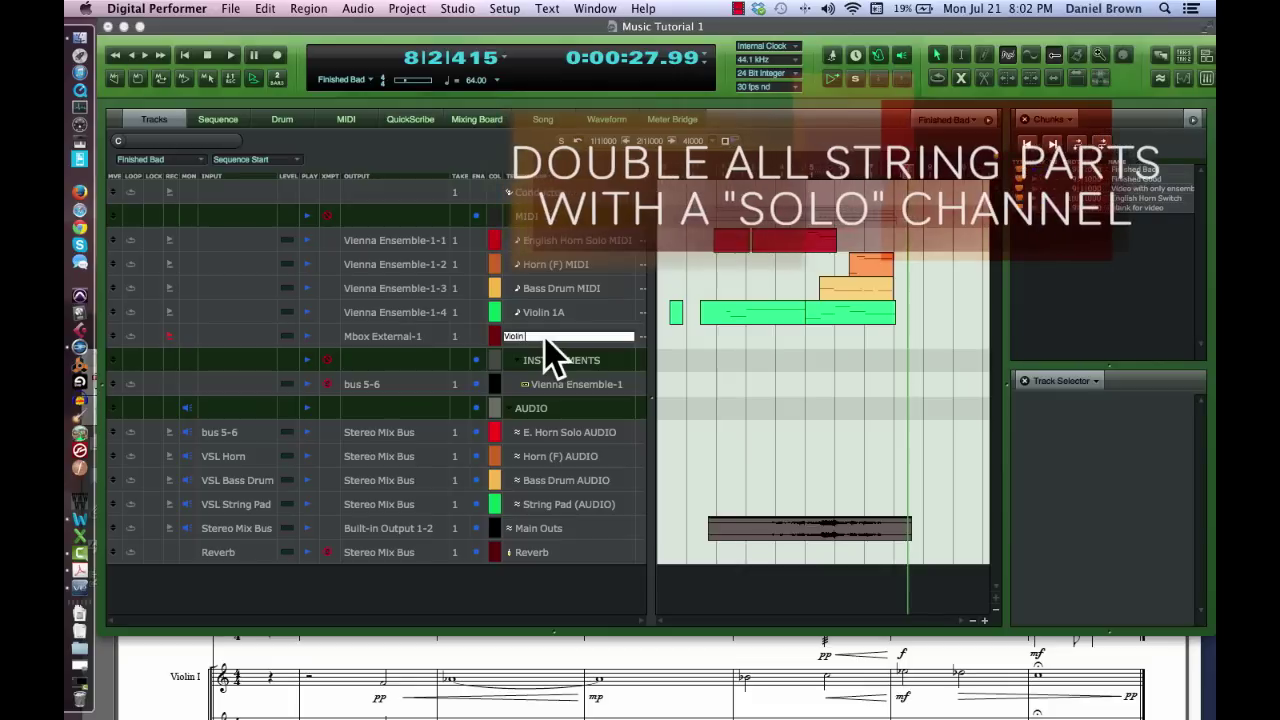
text( 1B (solo patch))
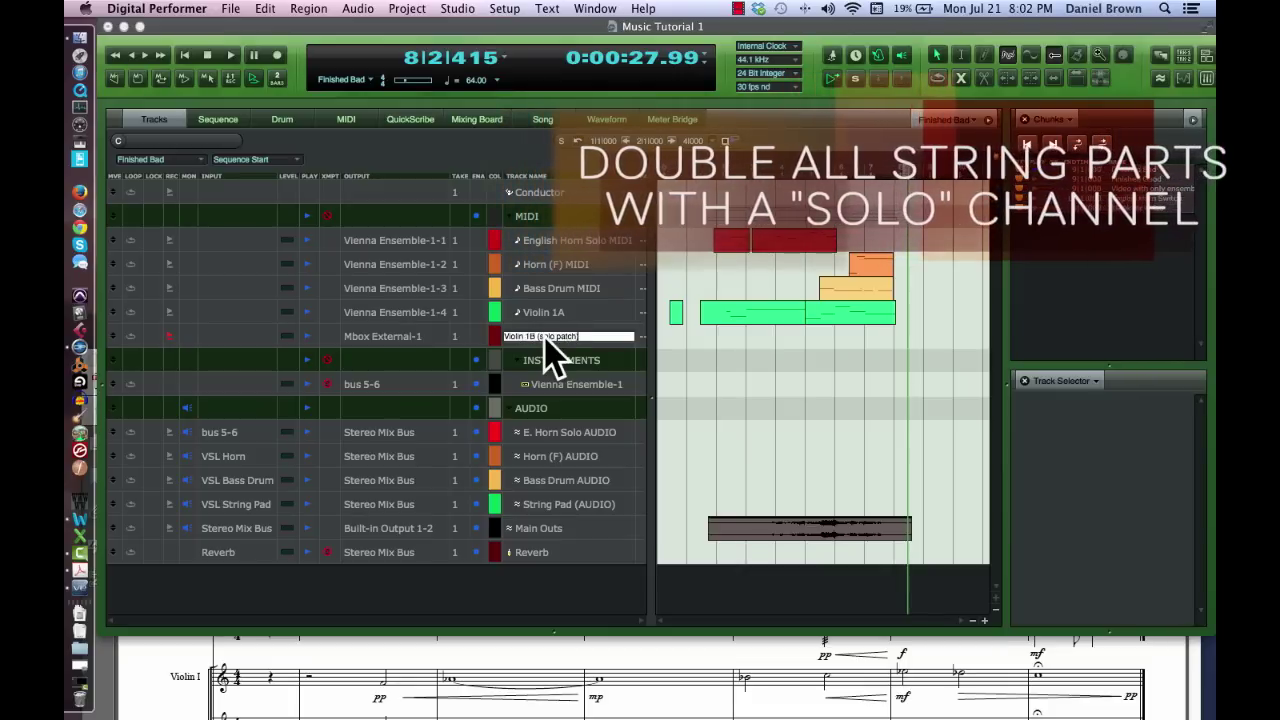
key(Return)
- Colour the Violin 1B track green and send its output to Vienna Ensemble-1-5
click(492, 338)
click(577, 382)
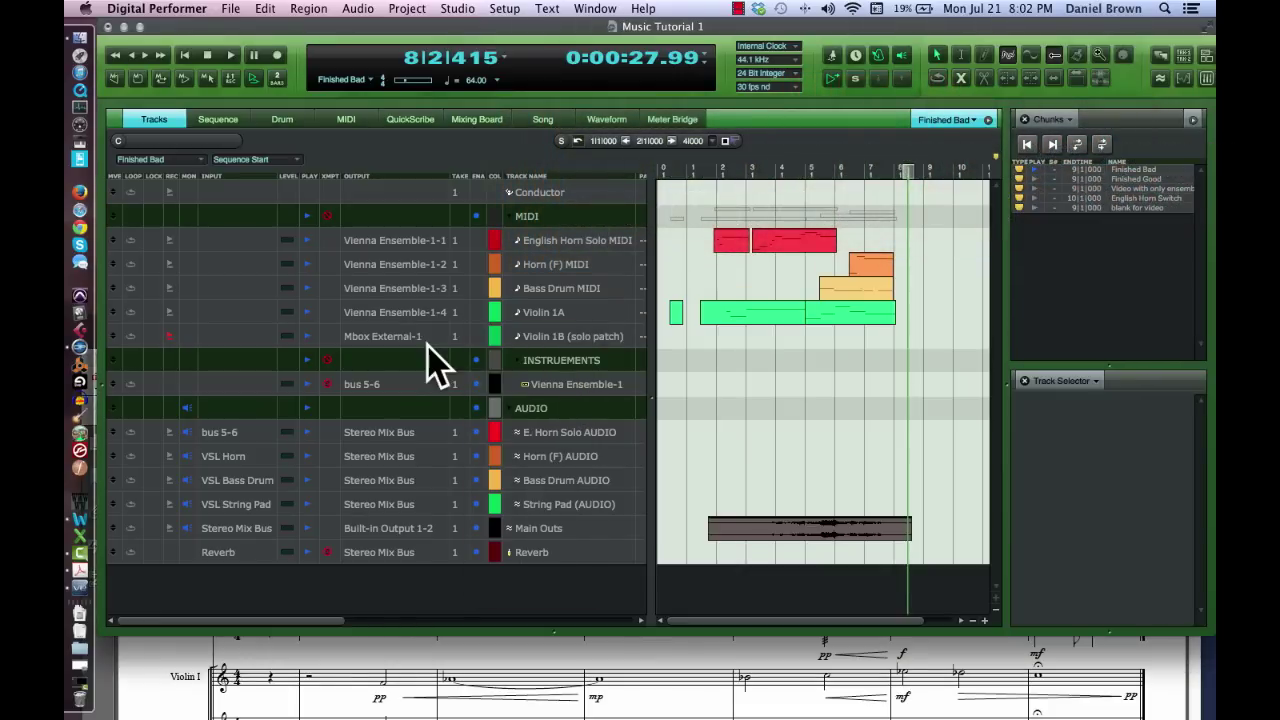
click(425, 338)
mouse_move(545, 150)
click(605, 210)
click(82, 598)
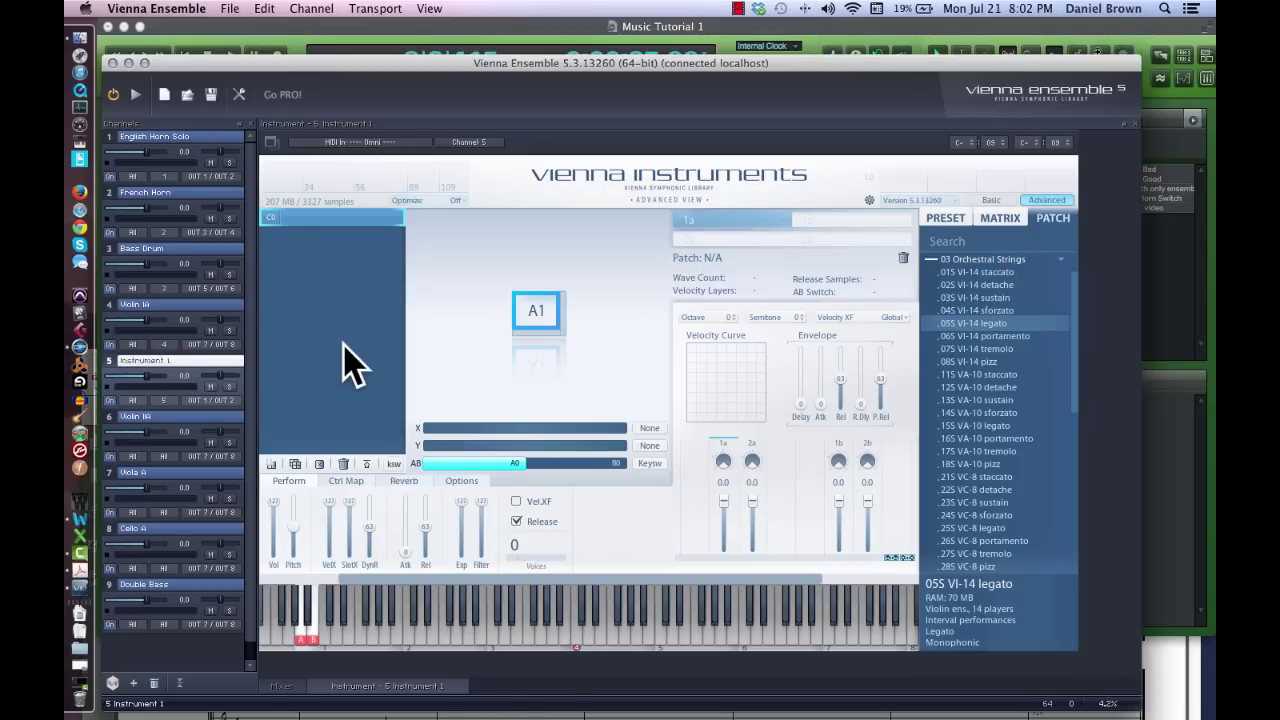
- Route channel 5 to OUT 7 / OUT 8 and load the 01 Solo Strings 03 VI sustain patch into A1
click(212, 400)
click(245, 467)
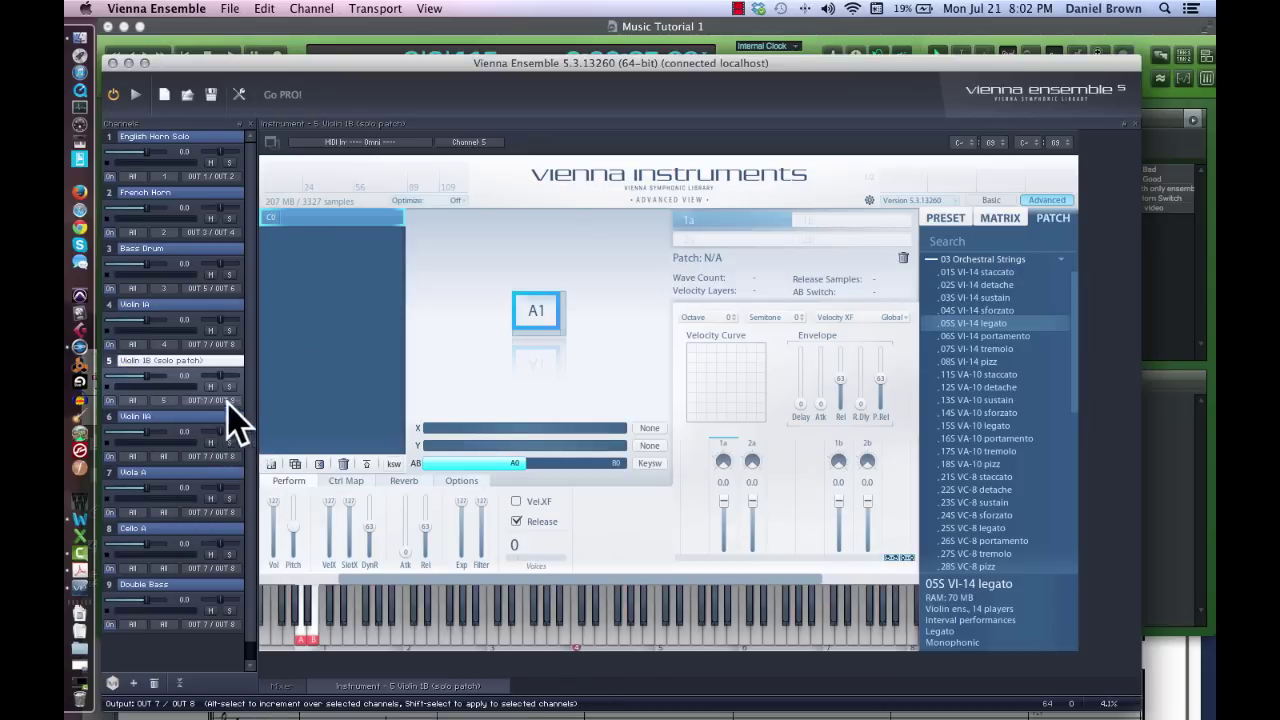
click(172, 404)
click(194, 486)
click(932, 260)
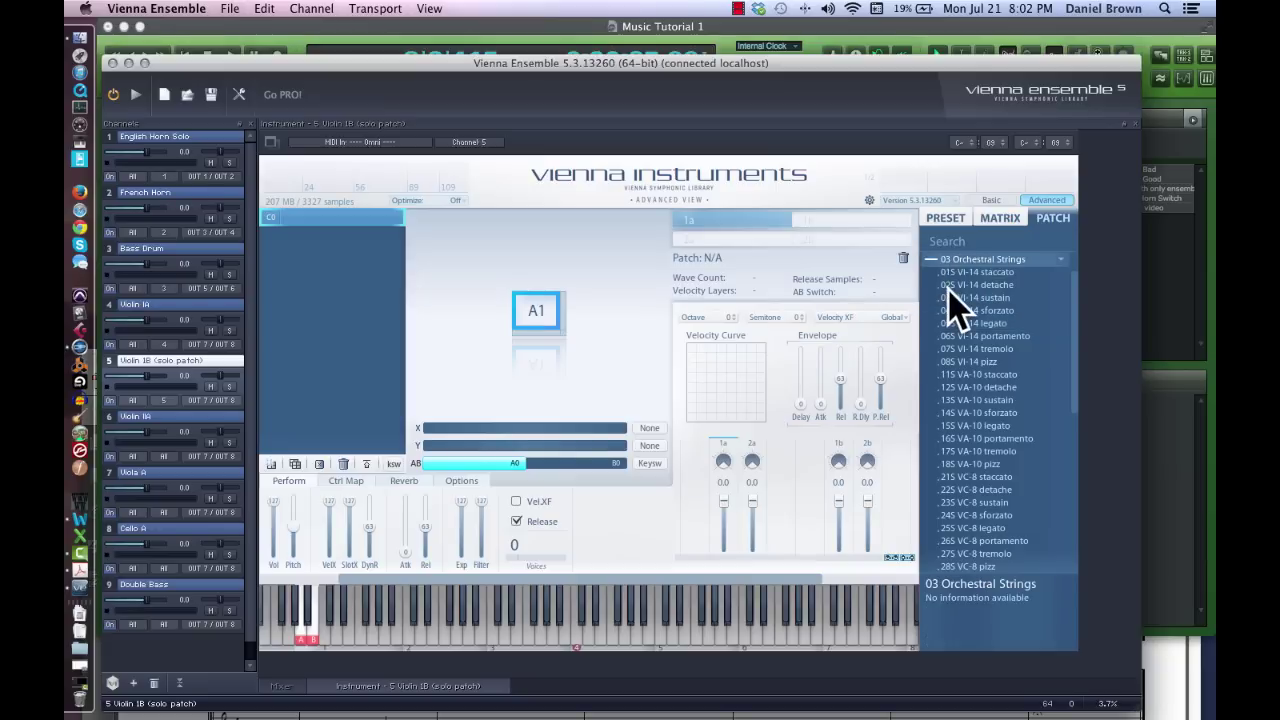
click(950, 285)
drag(1000, 297, 545, 310)
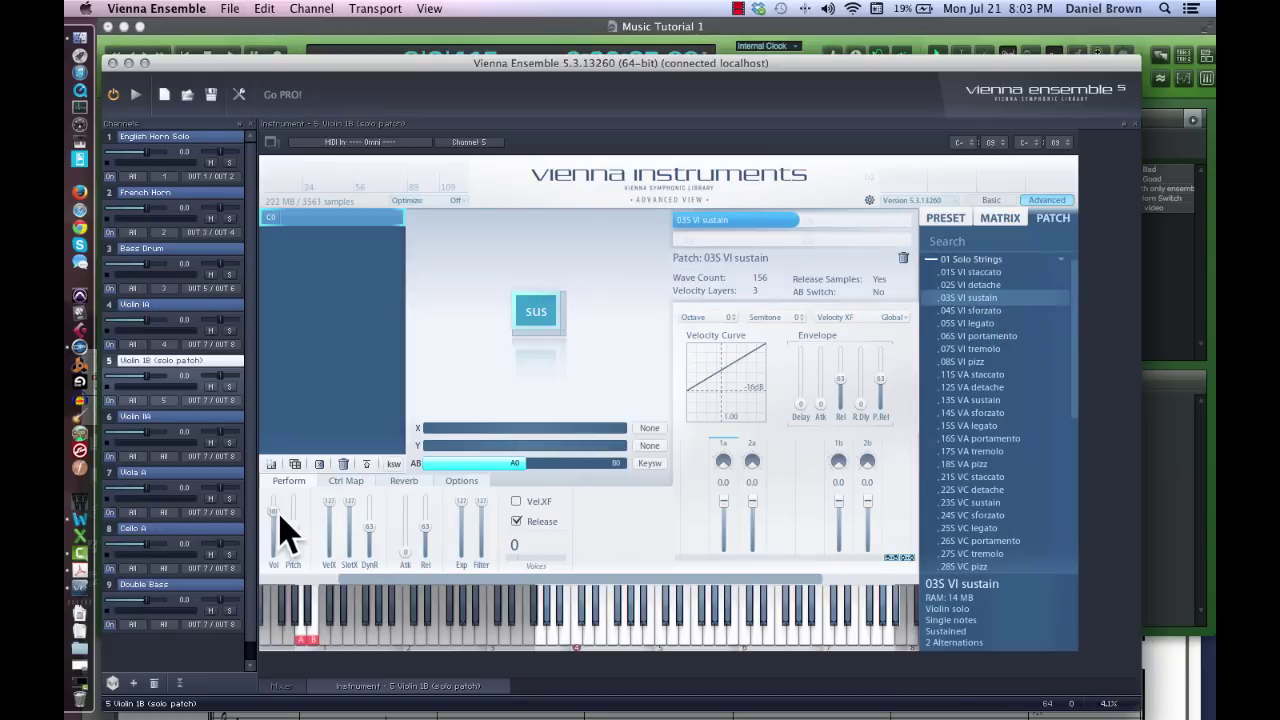
- Set the Violin 1B channel volume to about -2.2 and return to Digital Performer
drag(143, 377, 145, 378)
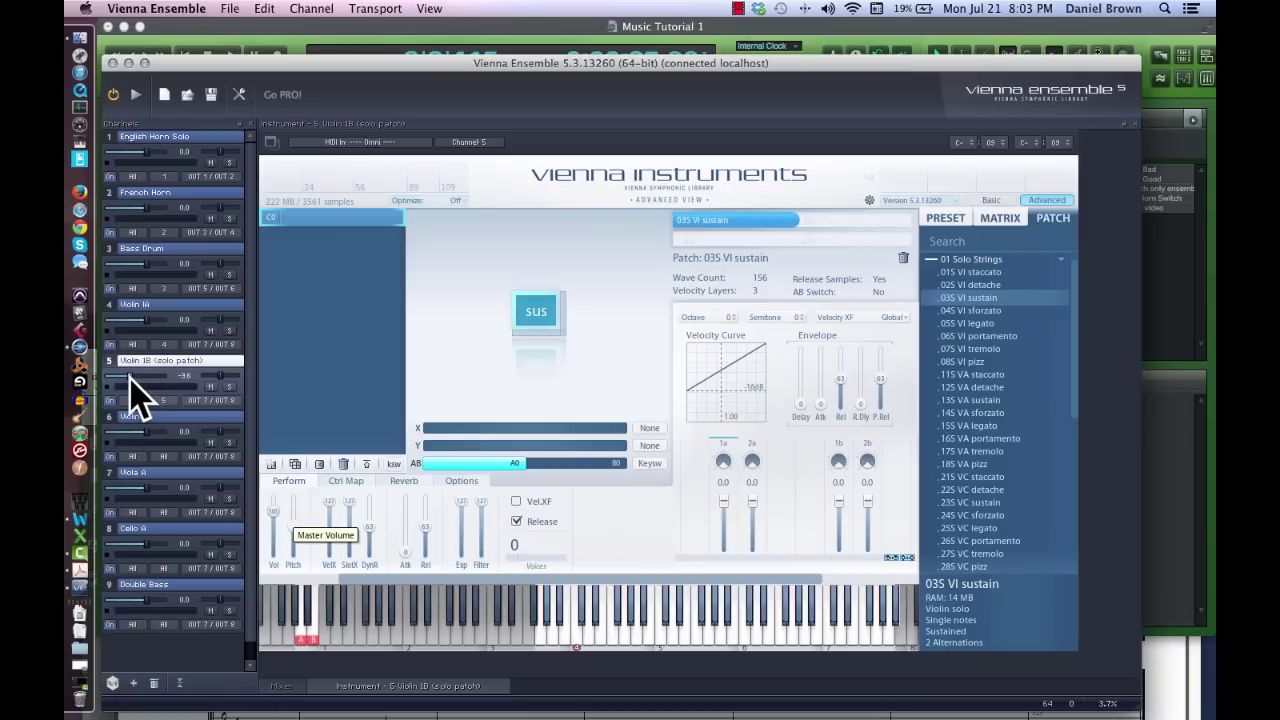
alt+click(130, 378)
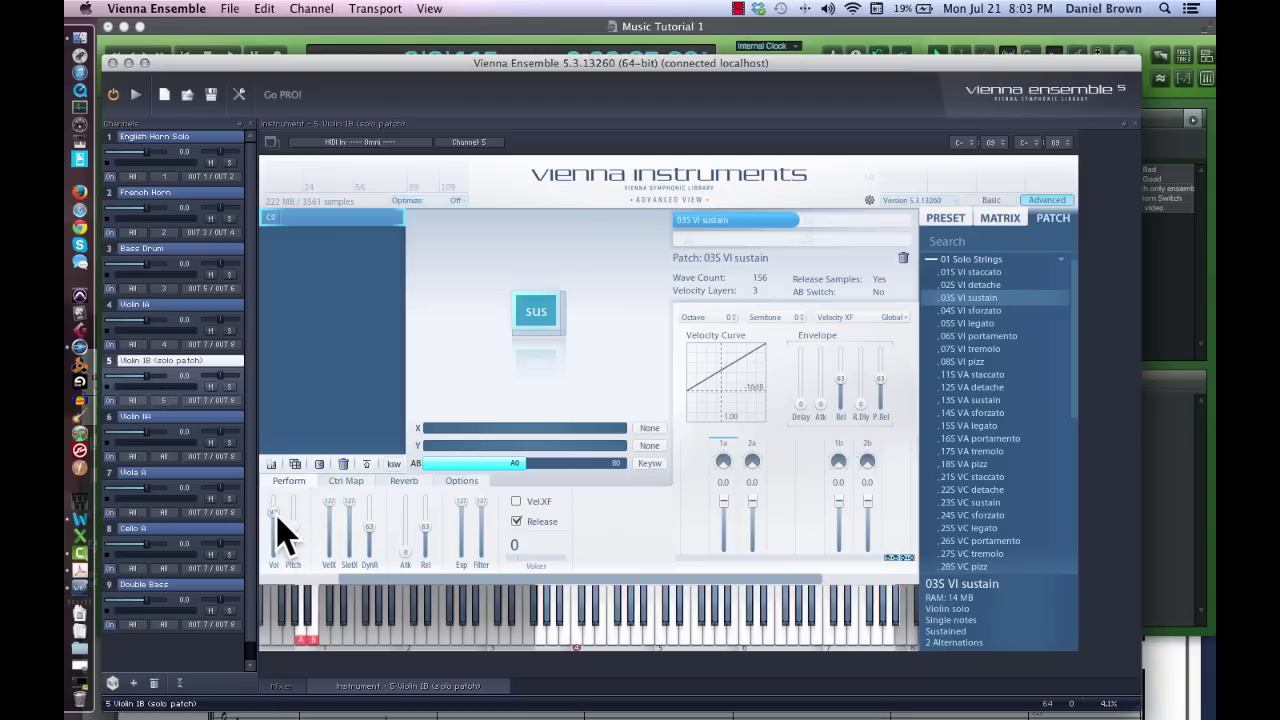
drag(144, 377, 141, 376)
key(super+Tab)
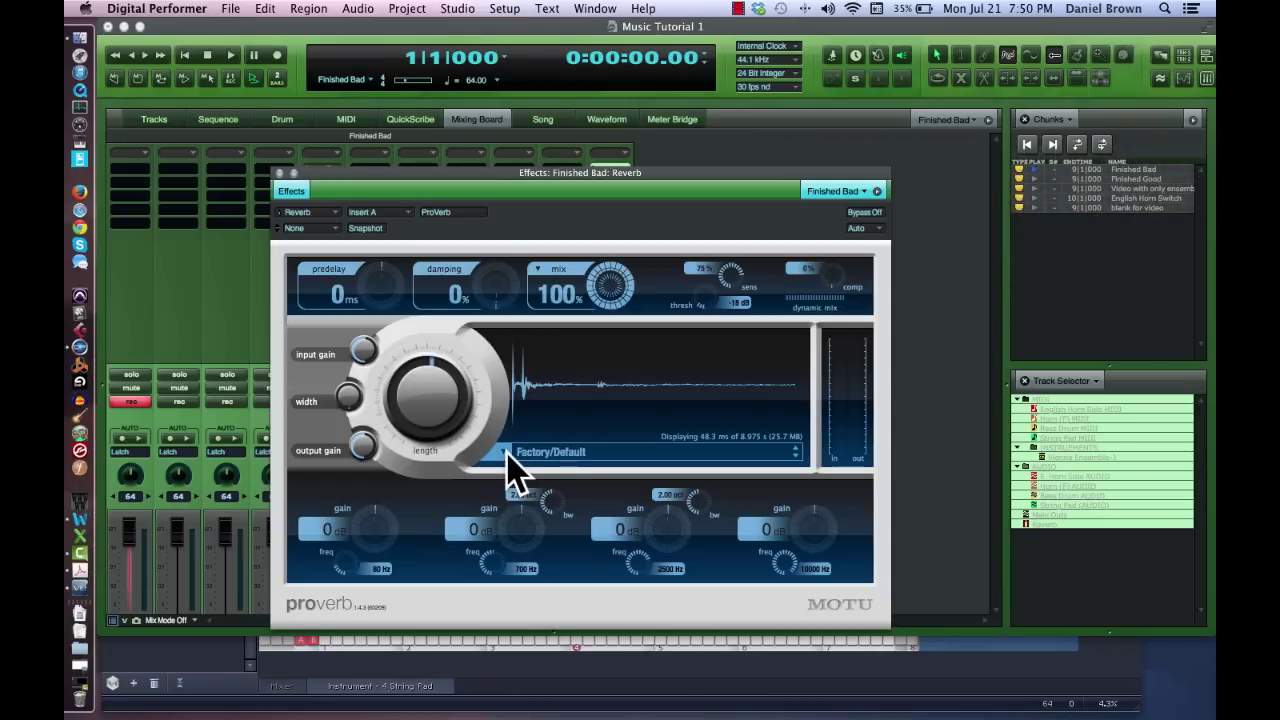
- Load the Factory > Halls > Concert > Center preset into the ProVerb reverb
click(508, 452)
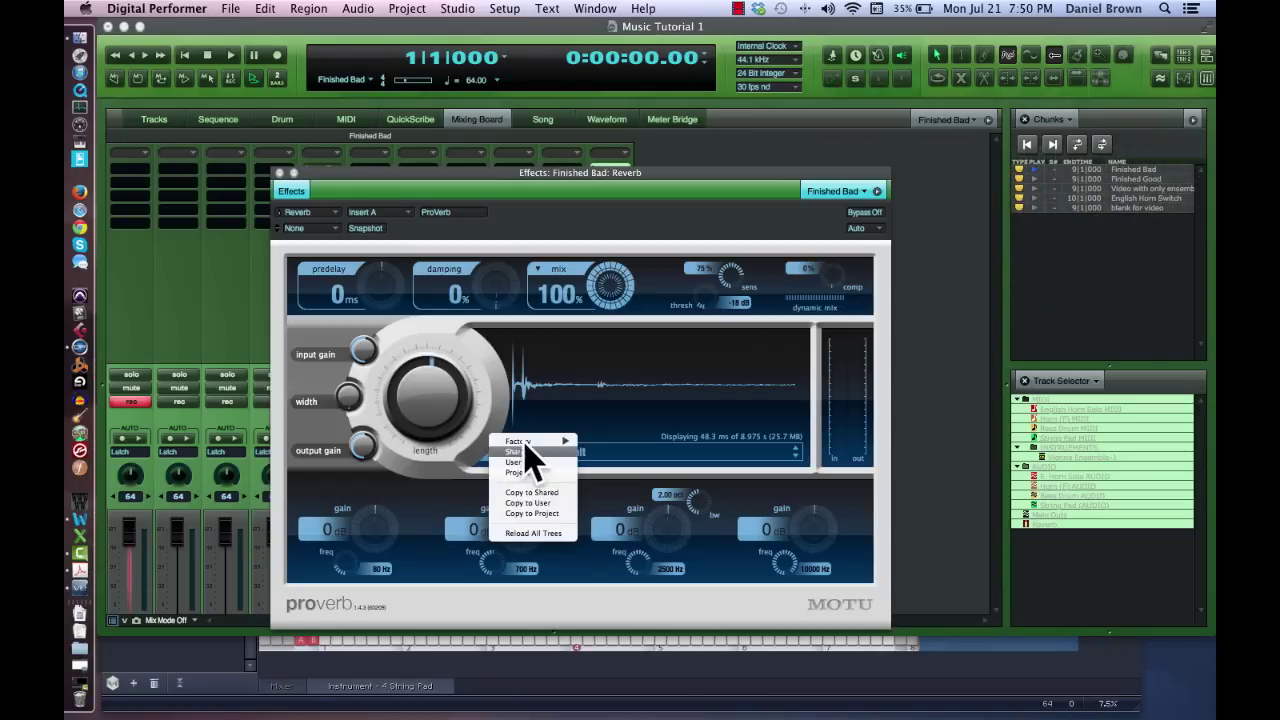
mouse_move(530, 443)
mouse_move(620, 472)
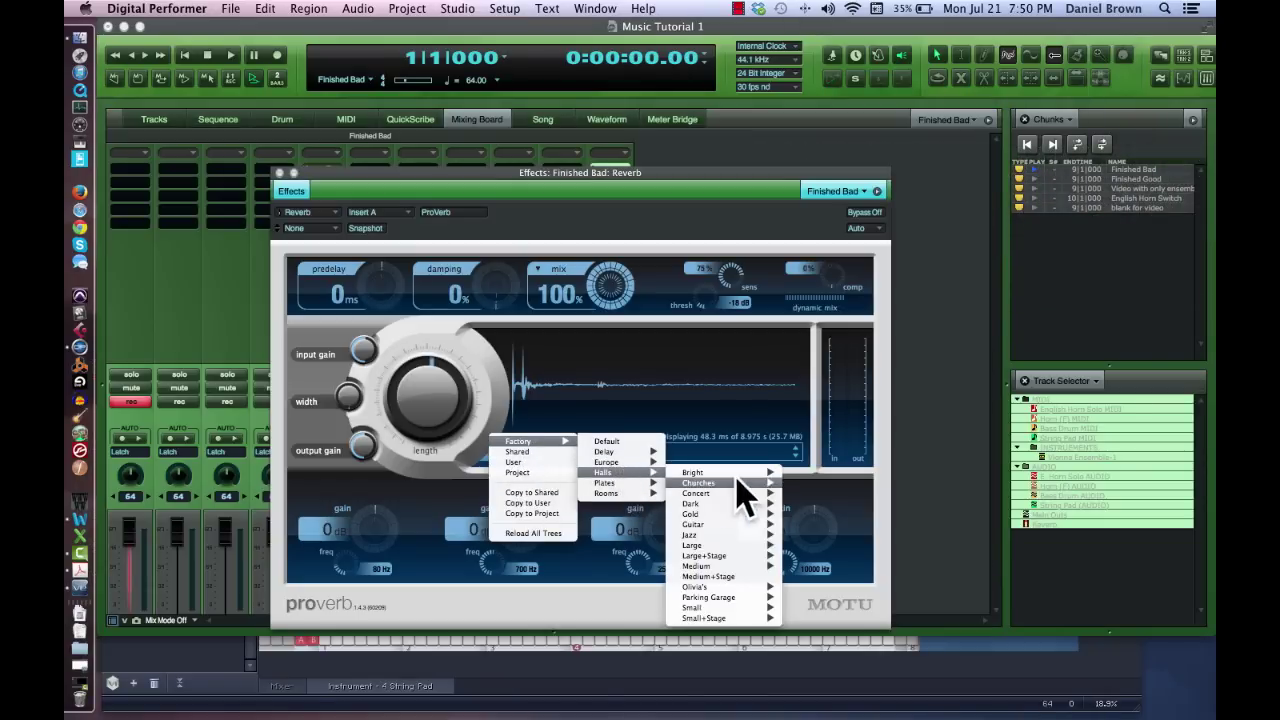
mouse_move(720, 493)
click(810, 494)
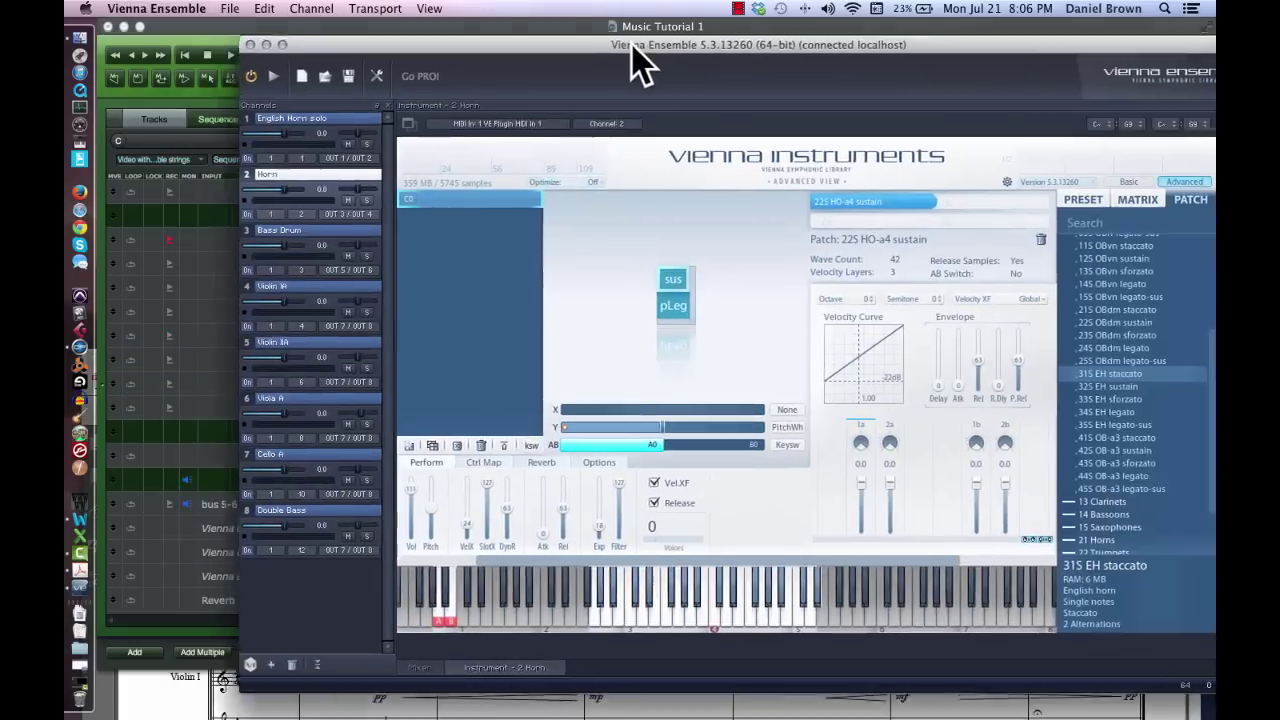
- Pan Violin IA to L 35 and the second violins left, and nudge Viola A slightly right
drag(640, 63, 531, 63)
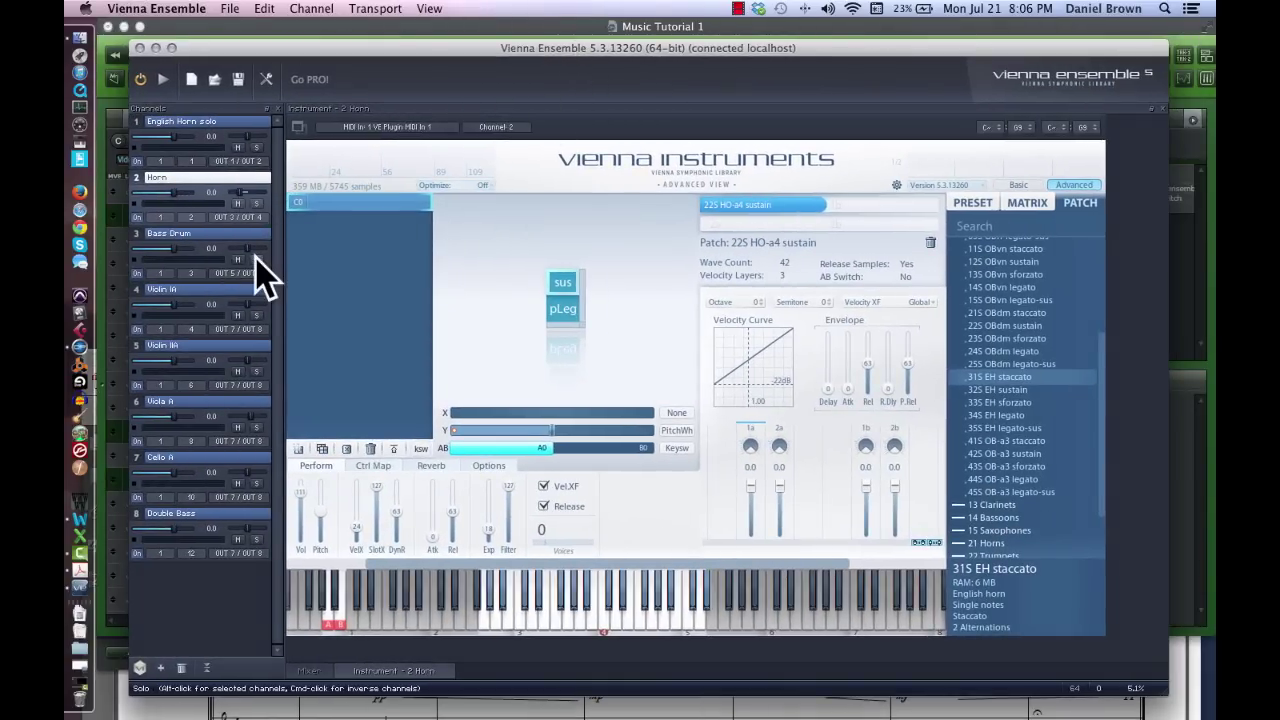
drag(251, 300, 240, 301)
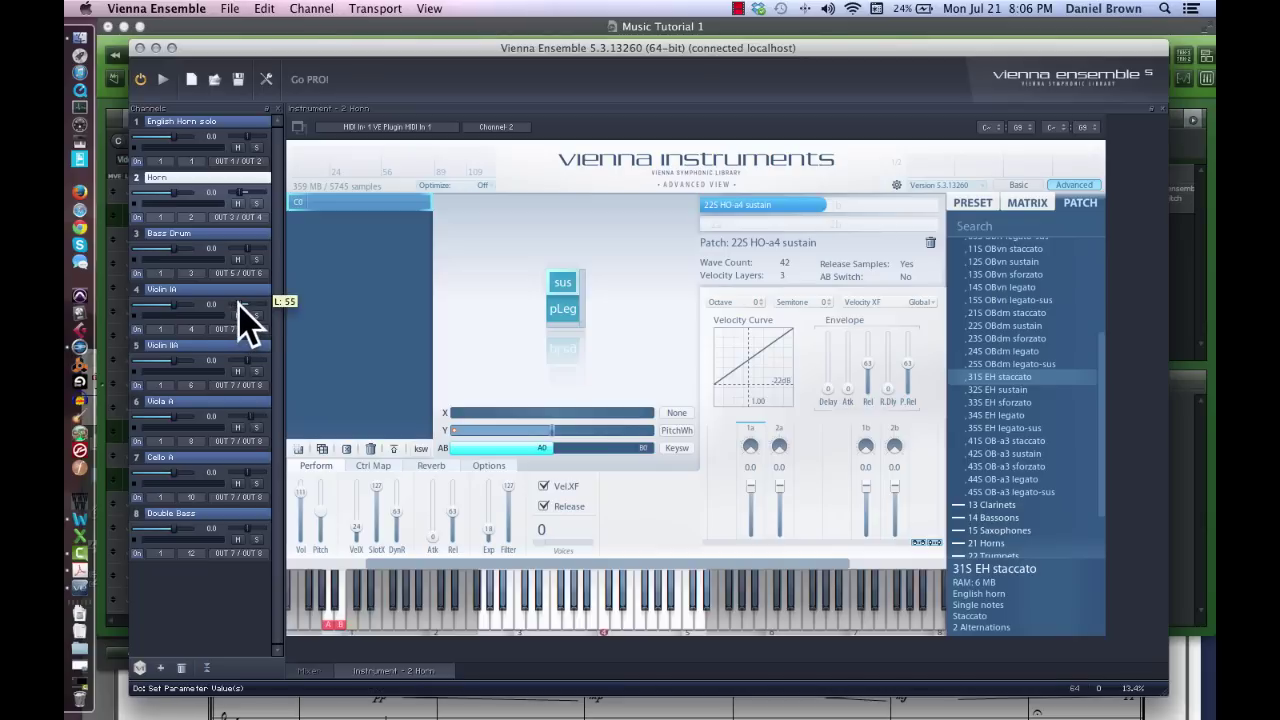
drag(246, 358, 214, 363)
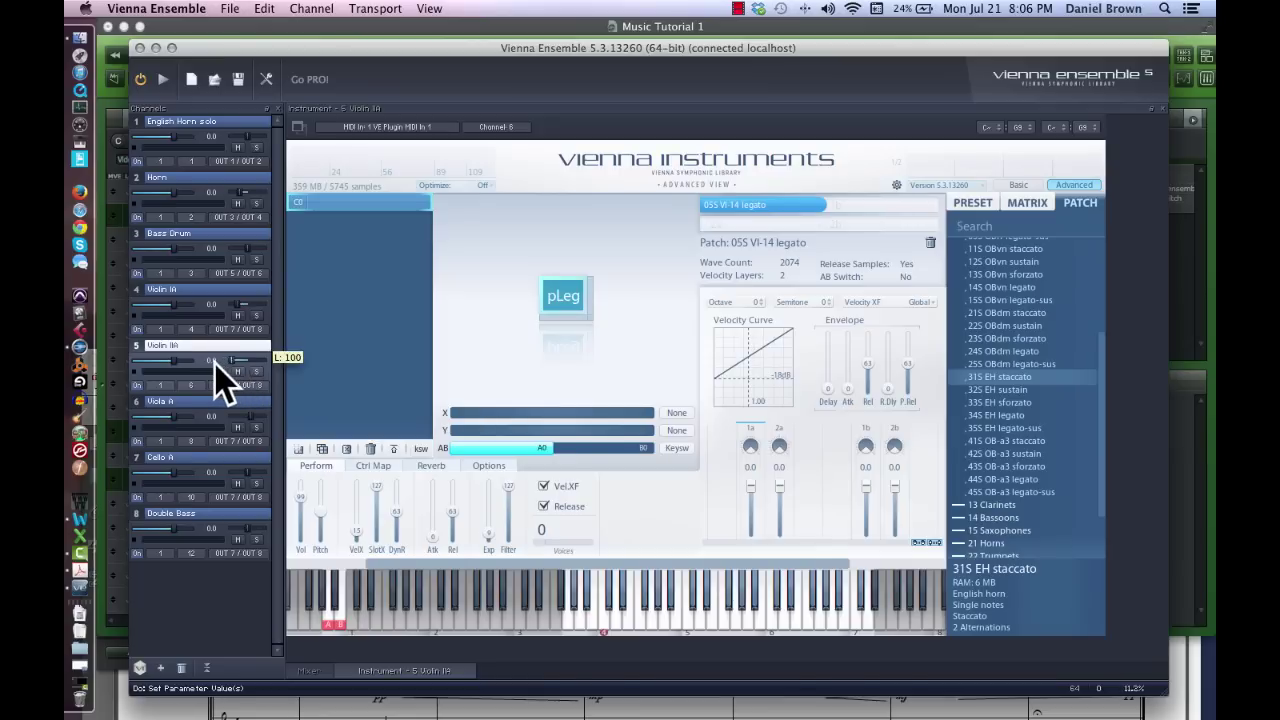
click(250, 413)
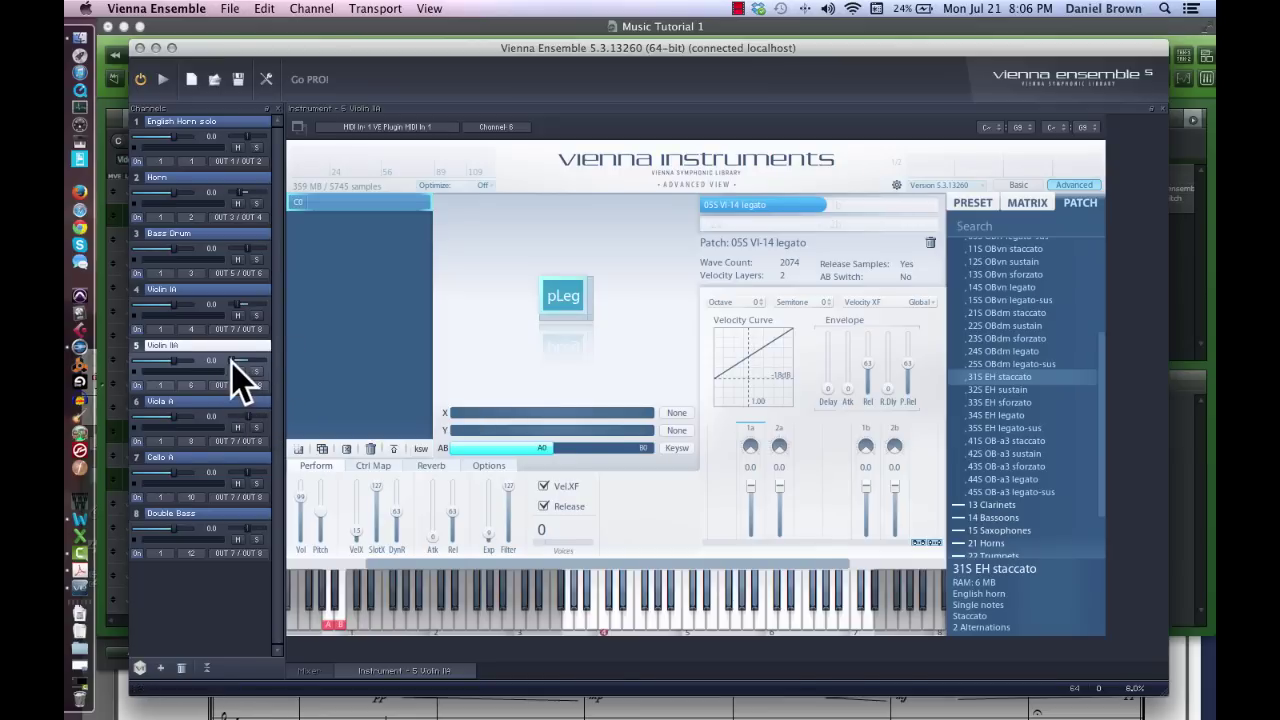
drag(234, 360, 243, 359)
mouse_move(259, 472)
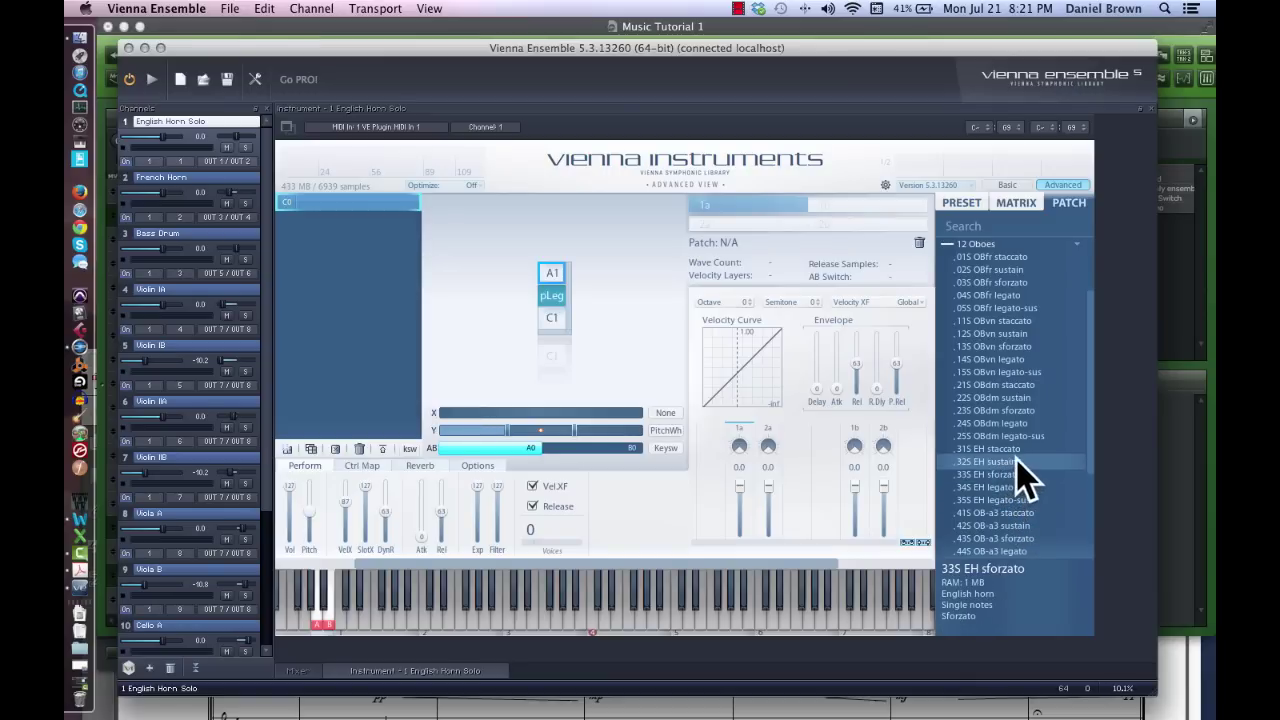
- Load 32S EH sustain into the C1 cell and test the legato and sustain articulations
drag(985, 461, 555, 322)
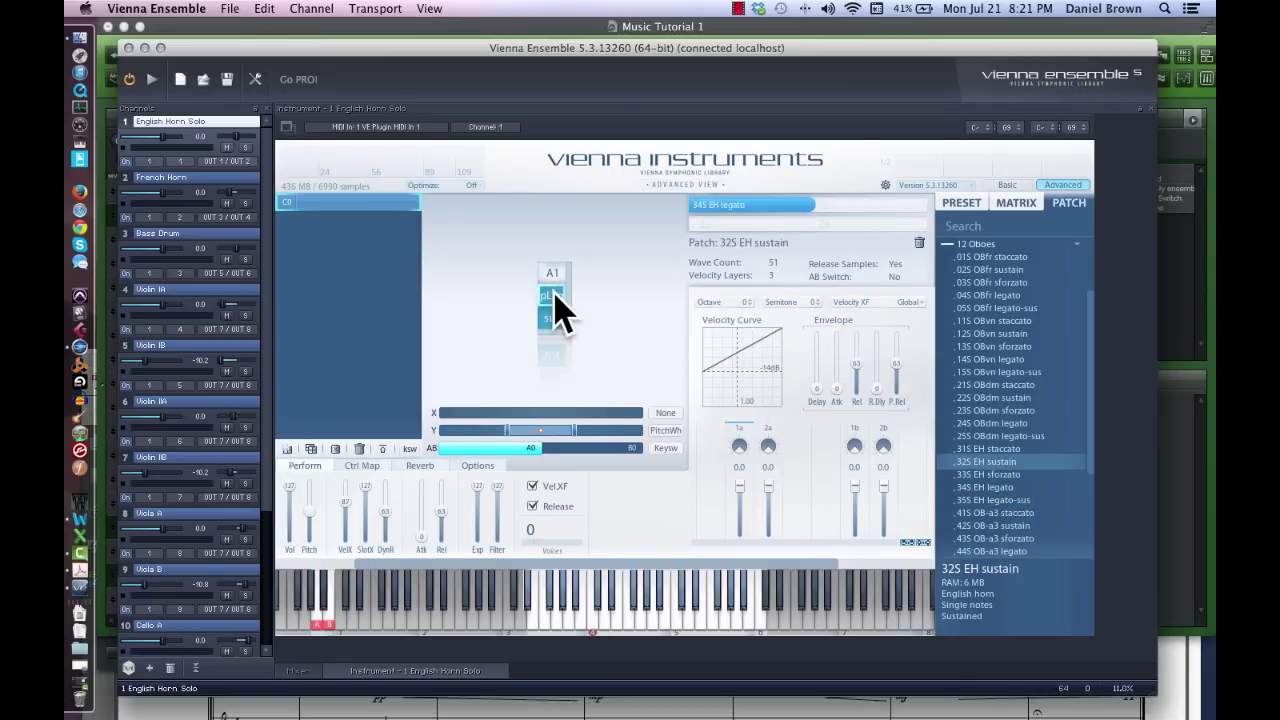
click(553, 294)
click(553, 317)
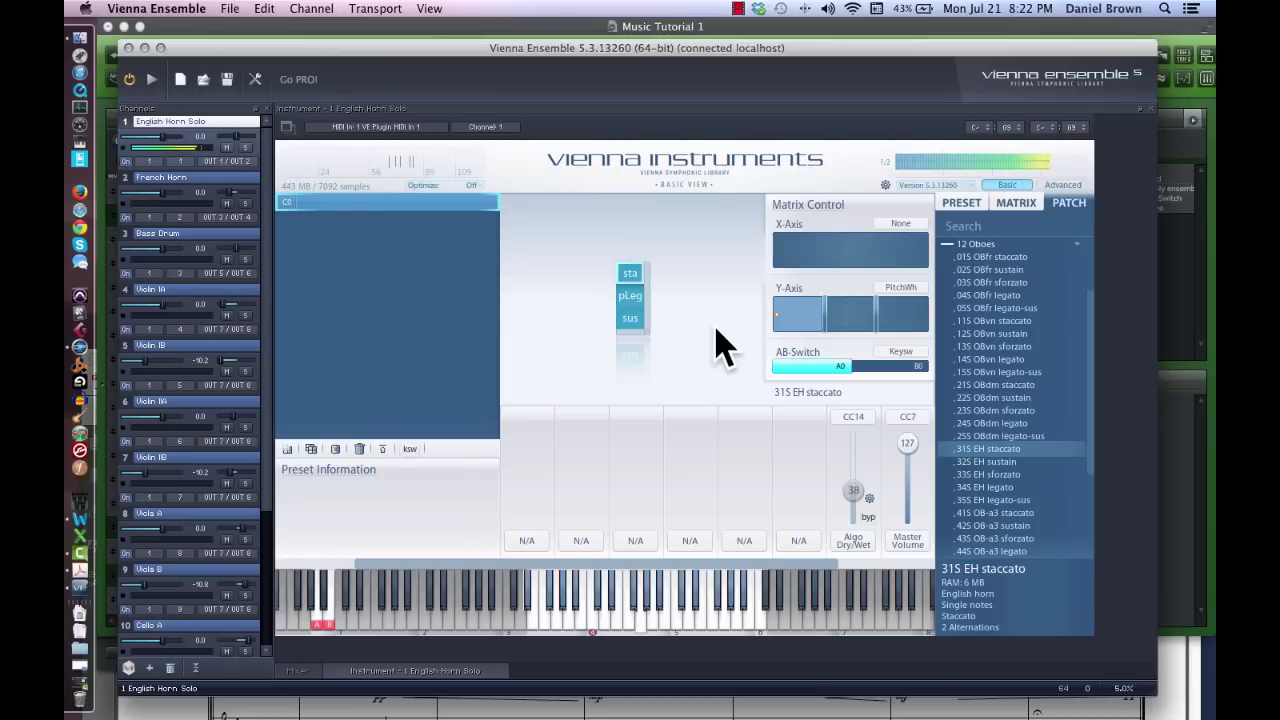
- Save the project and load 31S EH staccato, leaving the Y-axis controller on PitchWh
key(super+s)
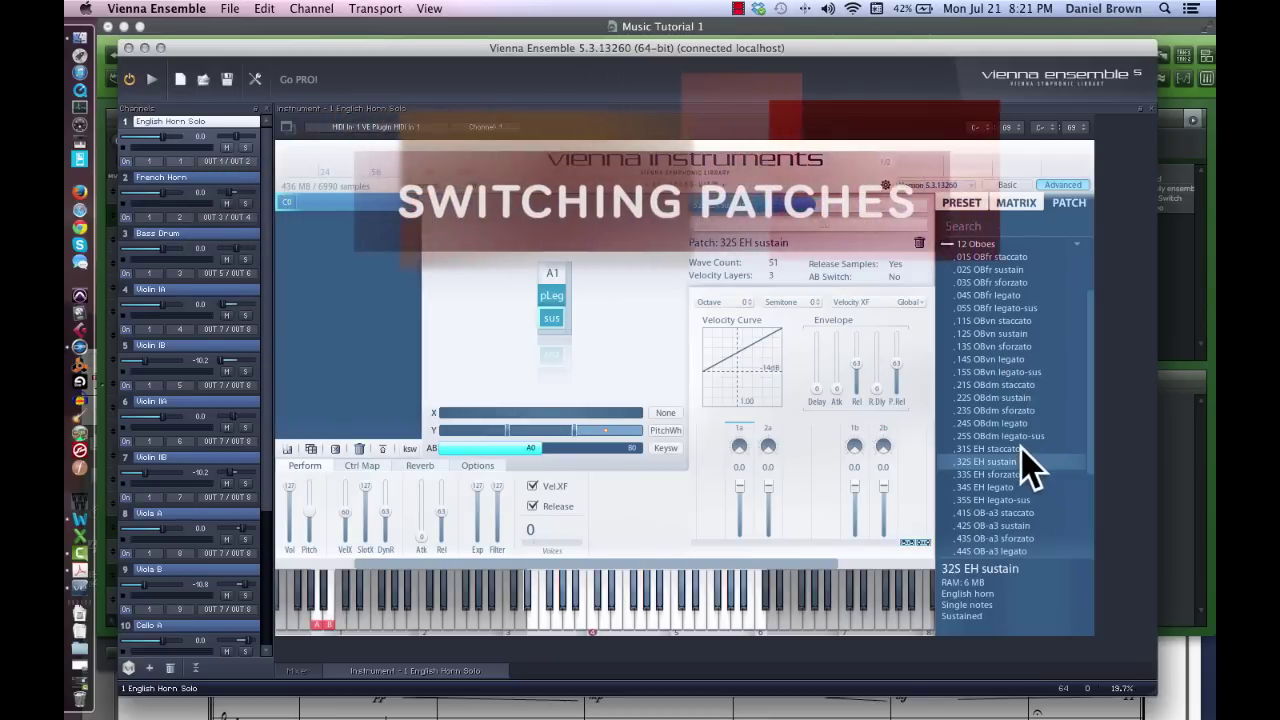
click(1022, 450)
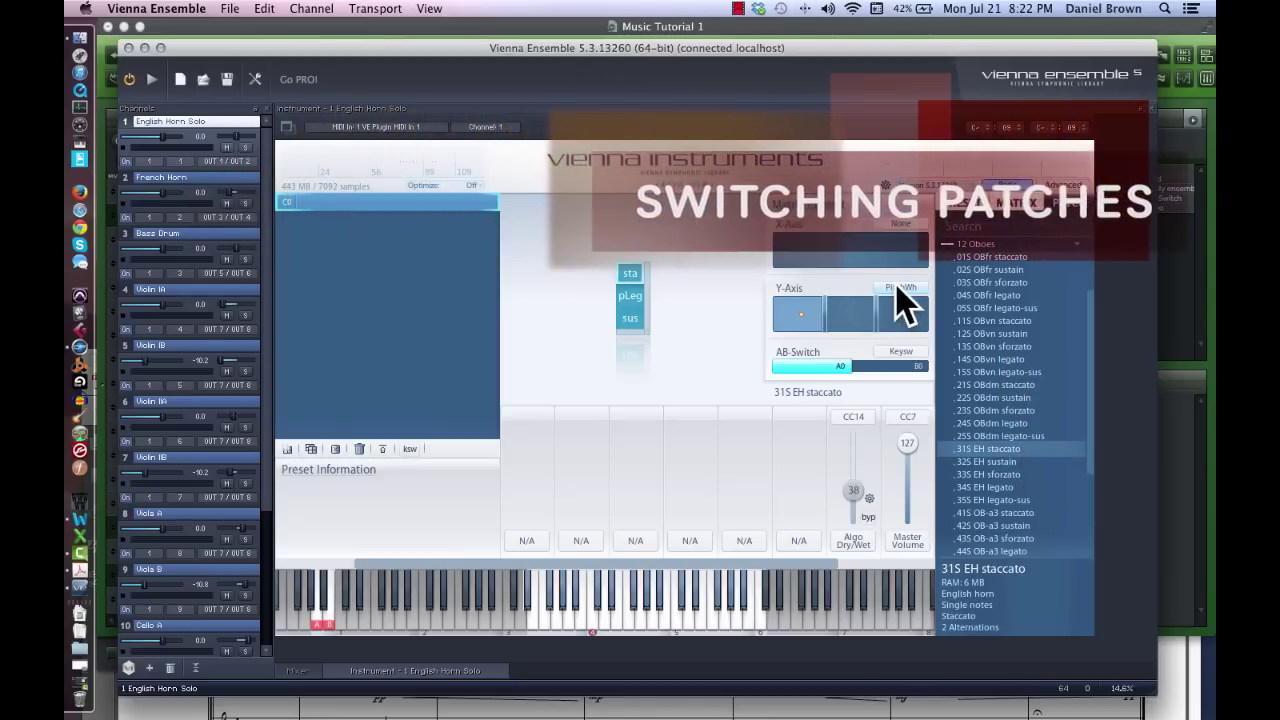
click(898, 288)
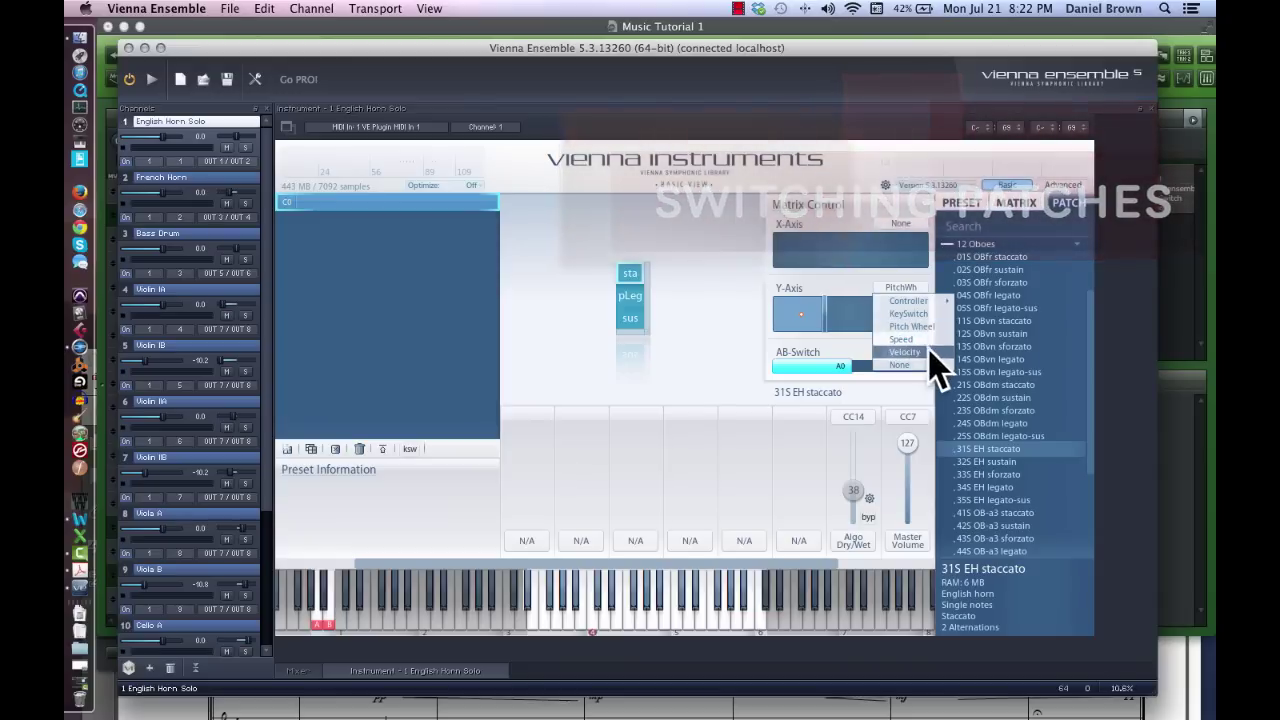
click(924, 314)
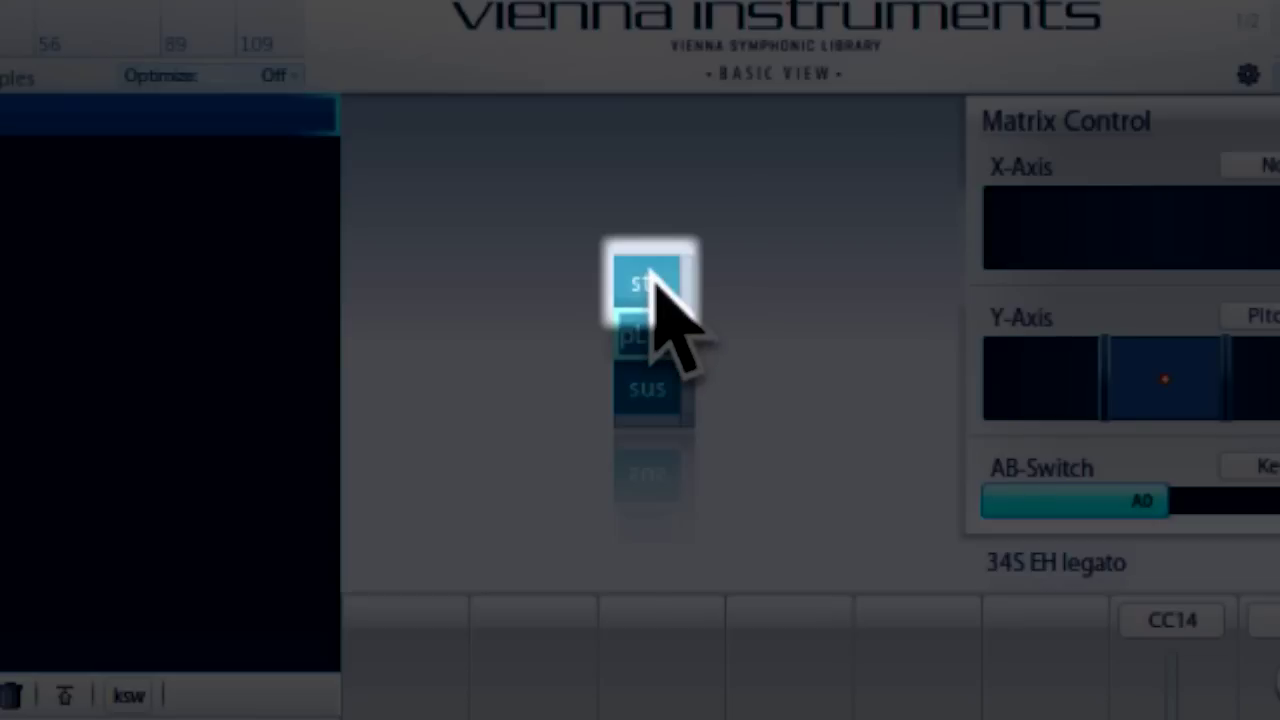
- Try the staccato and legato cells, then resize the matrix to 5×1
click(633, 271)
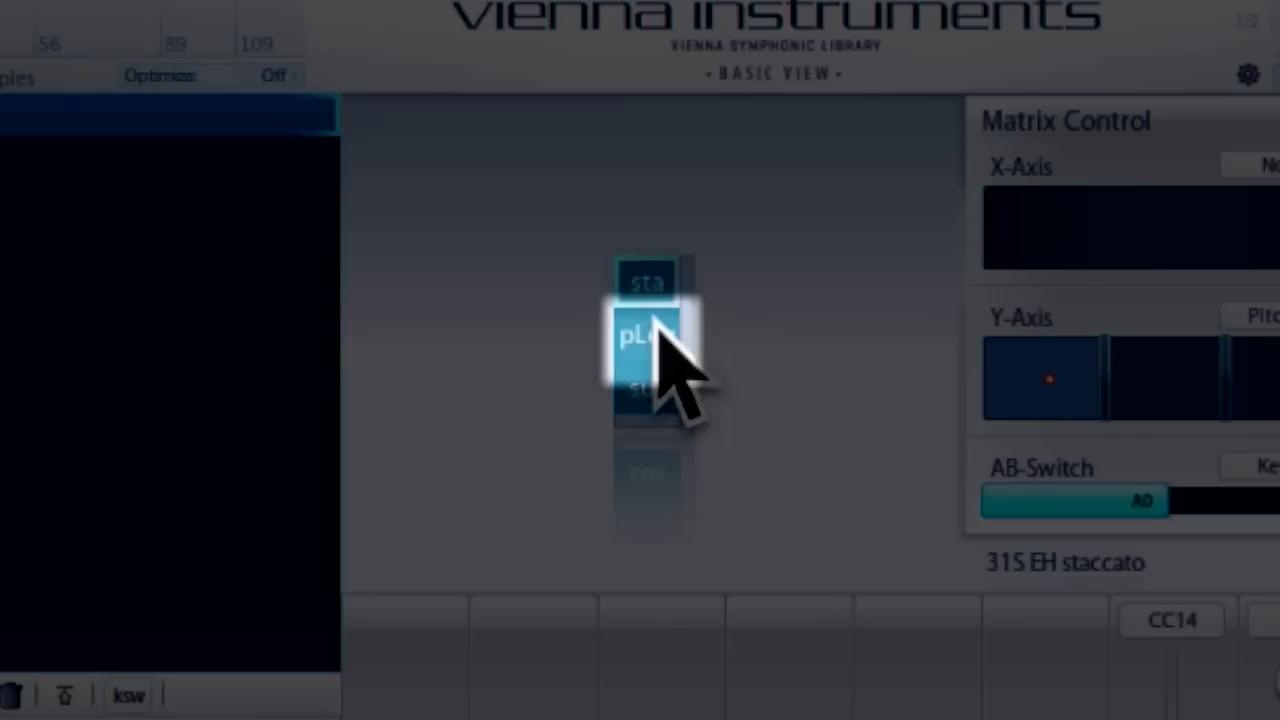
click(660, 340)
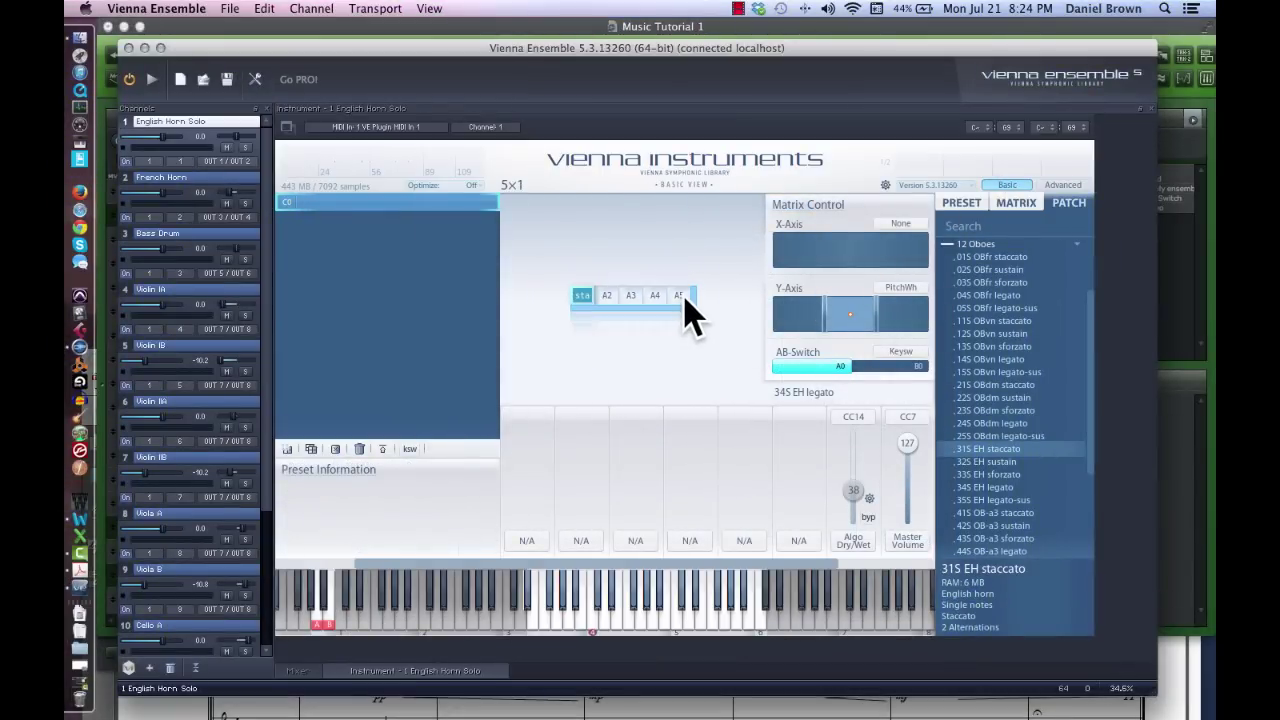
click(626, 310)
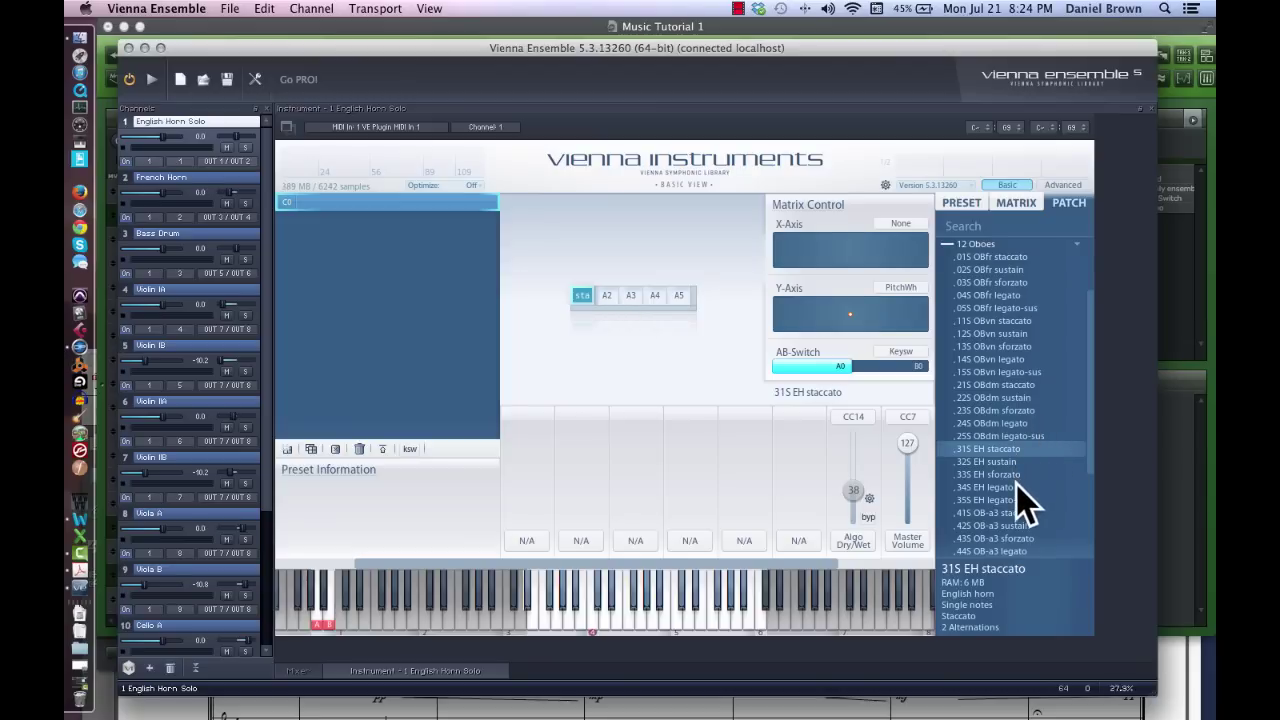
- Place 34S EH legato, 32S EH sustain and 31S EH staccato in cells A1–A3
drag(1018, 487, 581, 298)
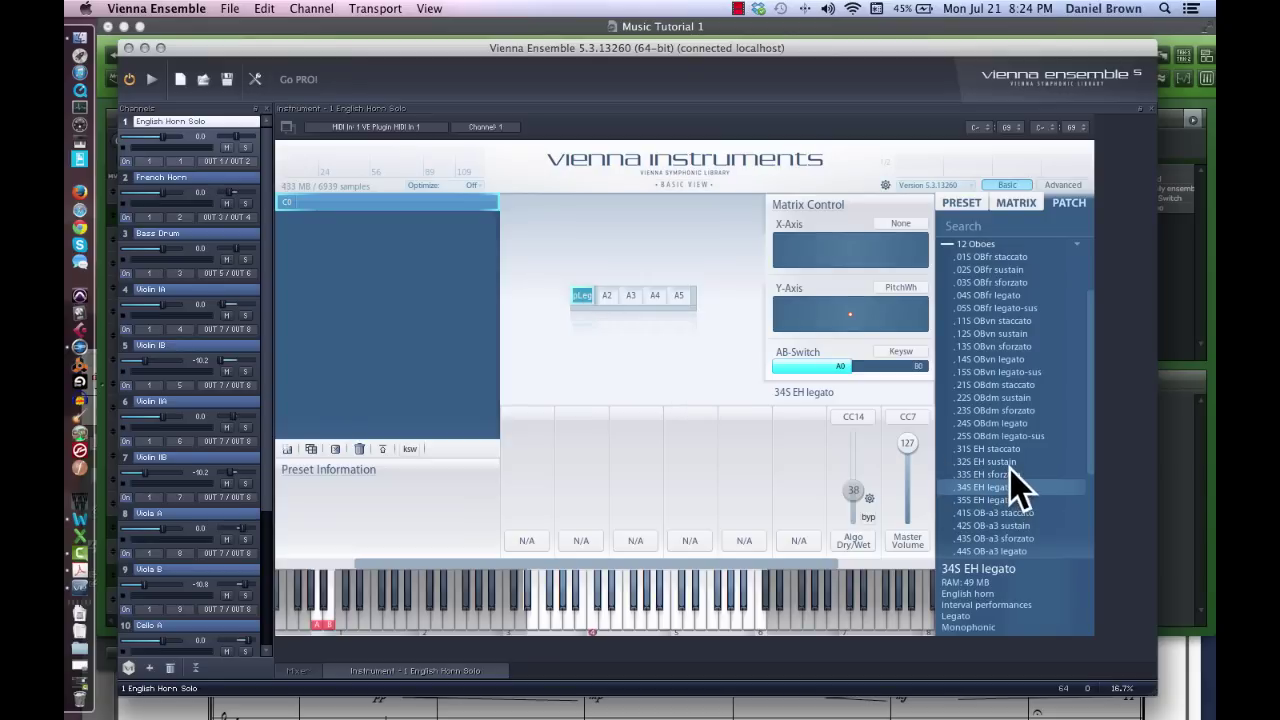
drag(1011, 463, 614, 312)
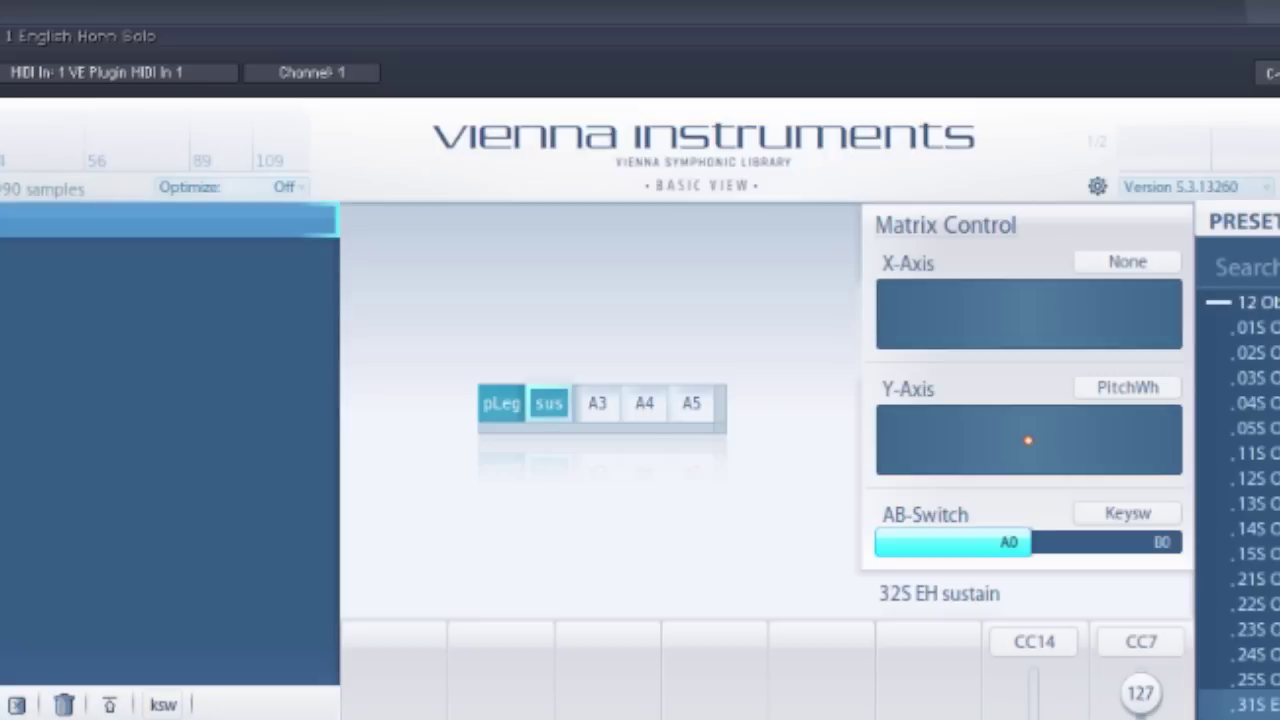
drag(1240, 704, 592, 403)
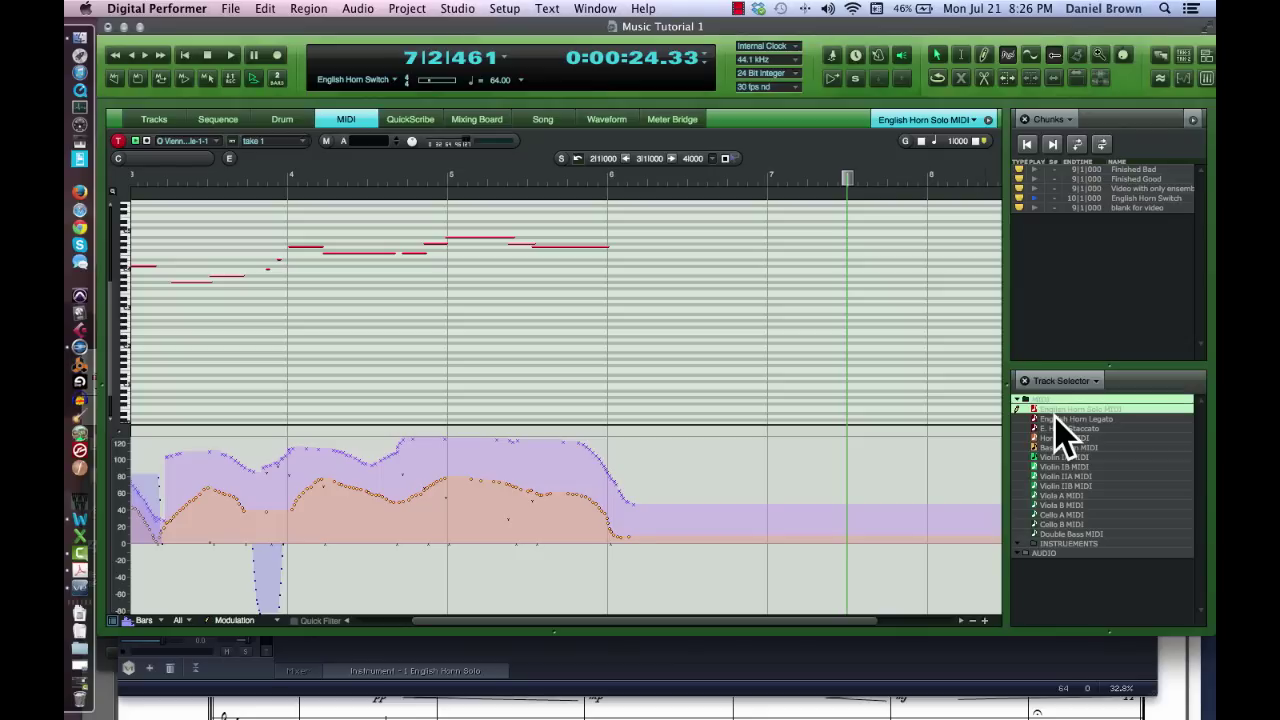
- Scroll to bar 1, enlarge the note grid, and deselect all tracks except English Horn Solo MIDI
drag(1060, 430, 1063, 549)
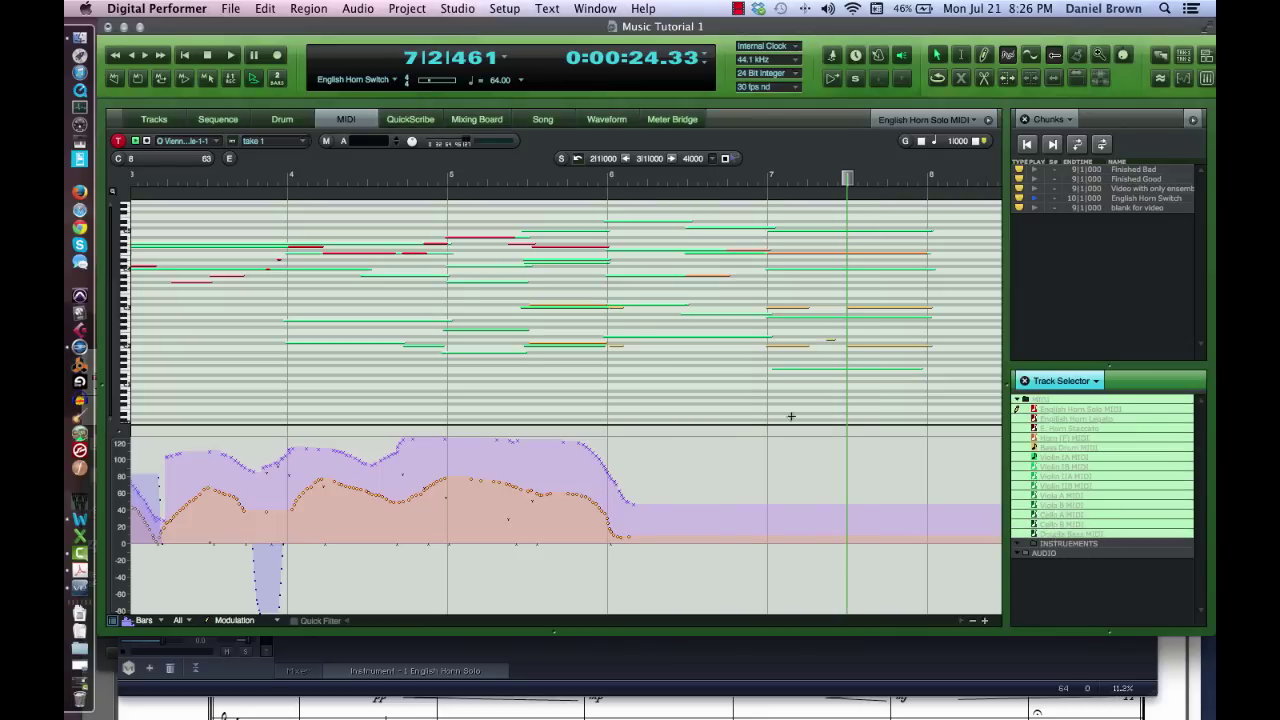
click(117, 198)
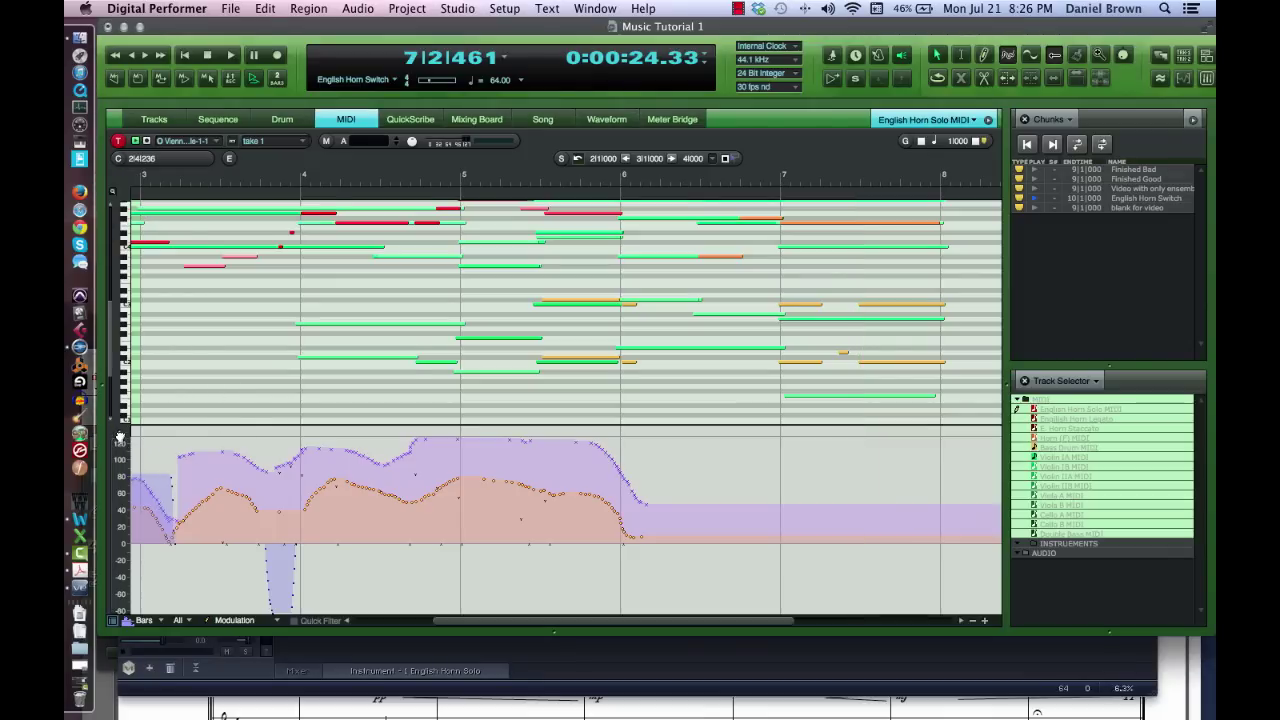
drag(126, 428, 120, 525)
scroll(388, 383, left, 5)
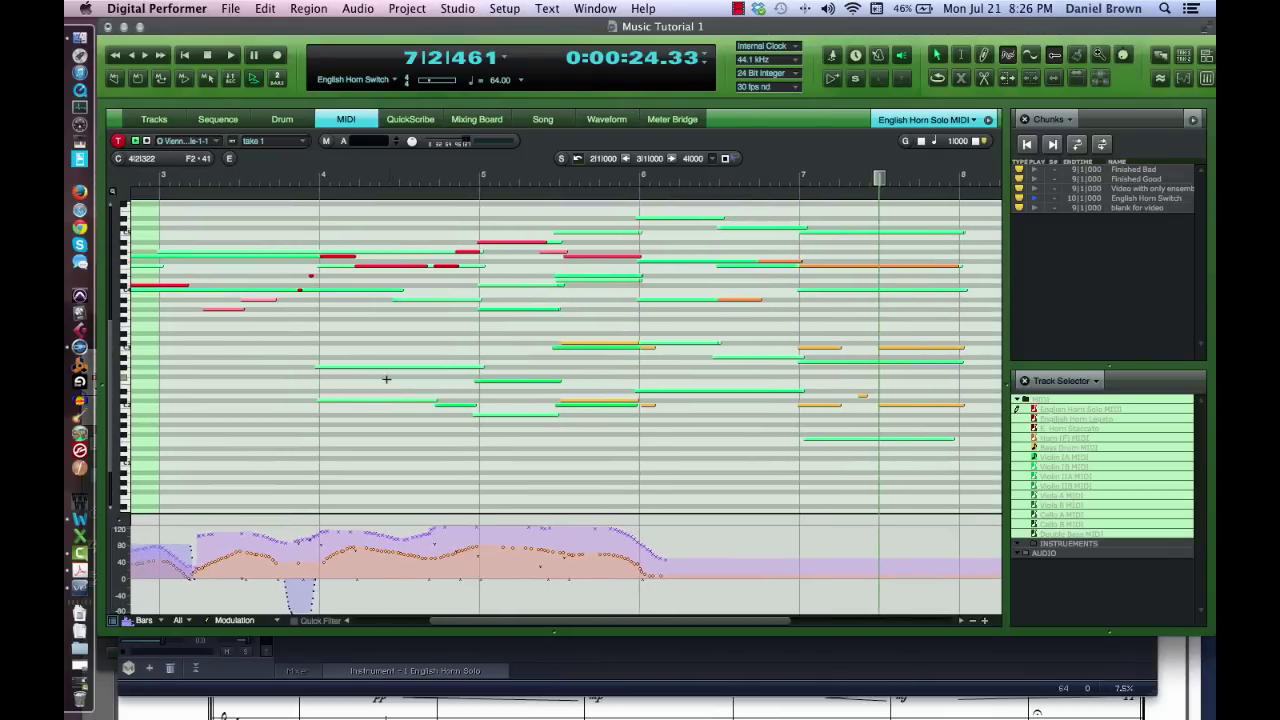
scroll(388, 383, left, 15)
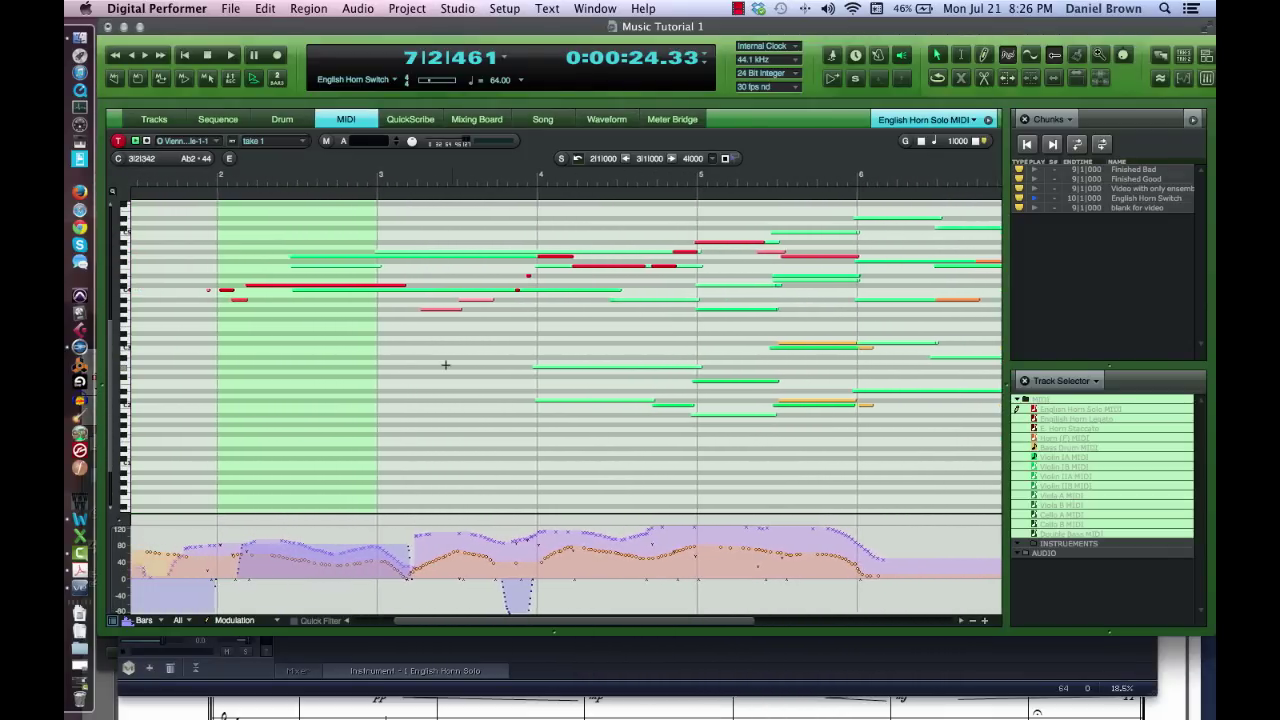
scroll(440, 372, left, 3)
click(654, 360)
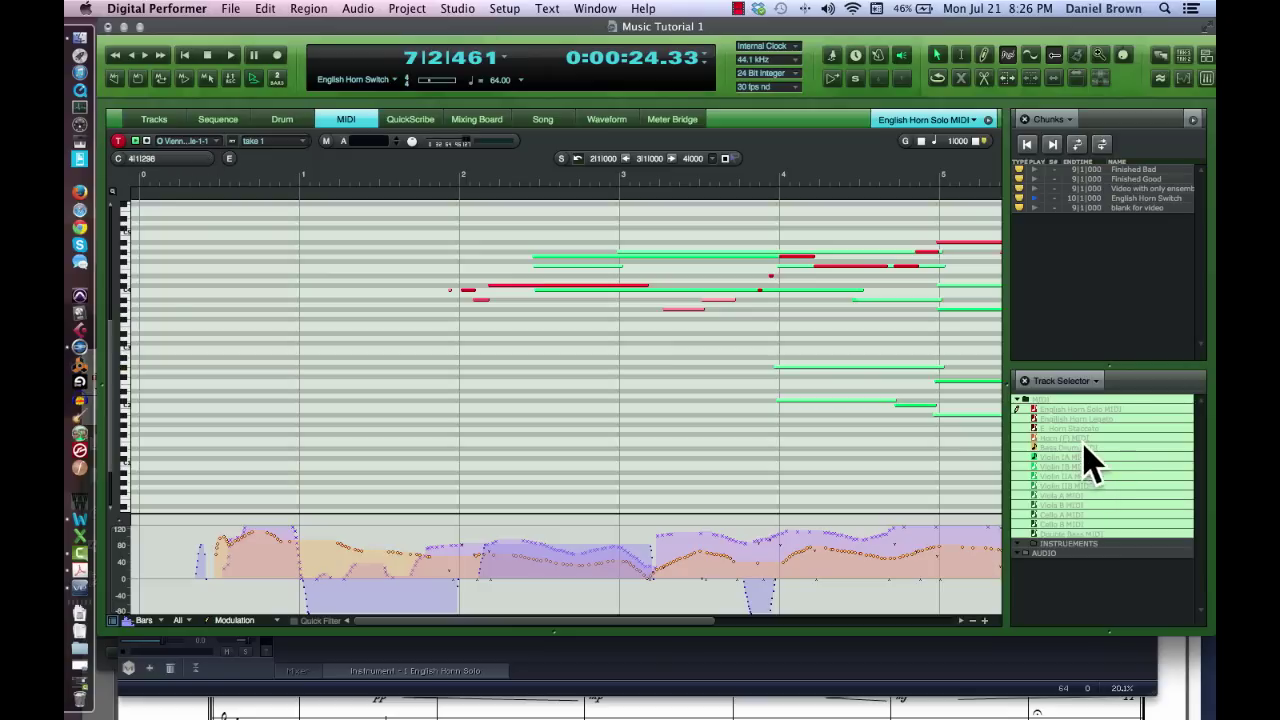
drag(1074, 424, 1074, 551)
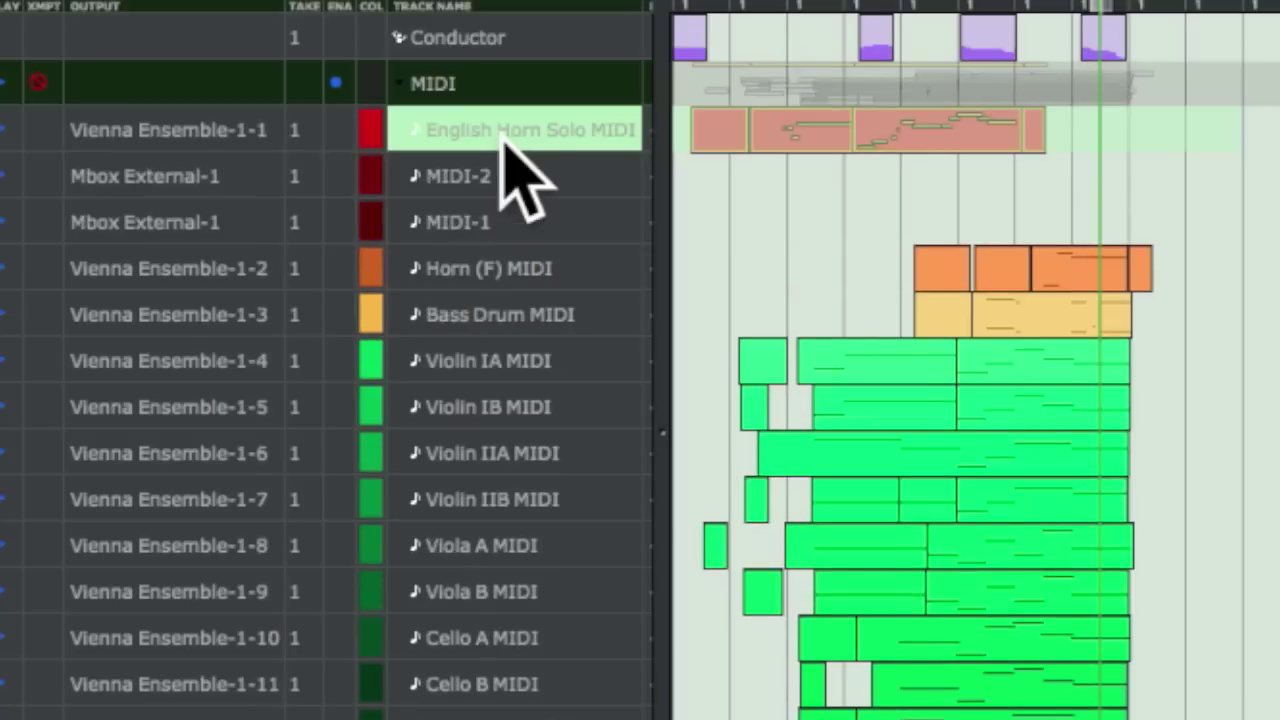
- Name the new MIDI tracks 'English Horn Legato' and 'E. Horn Staccato'
double_click(486, 174)
text(Engli)
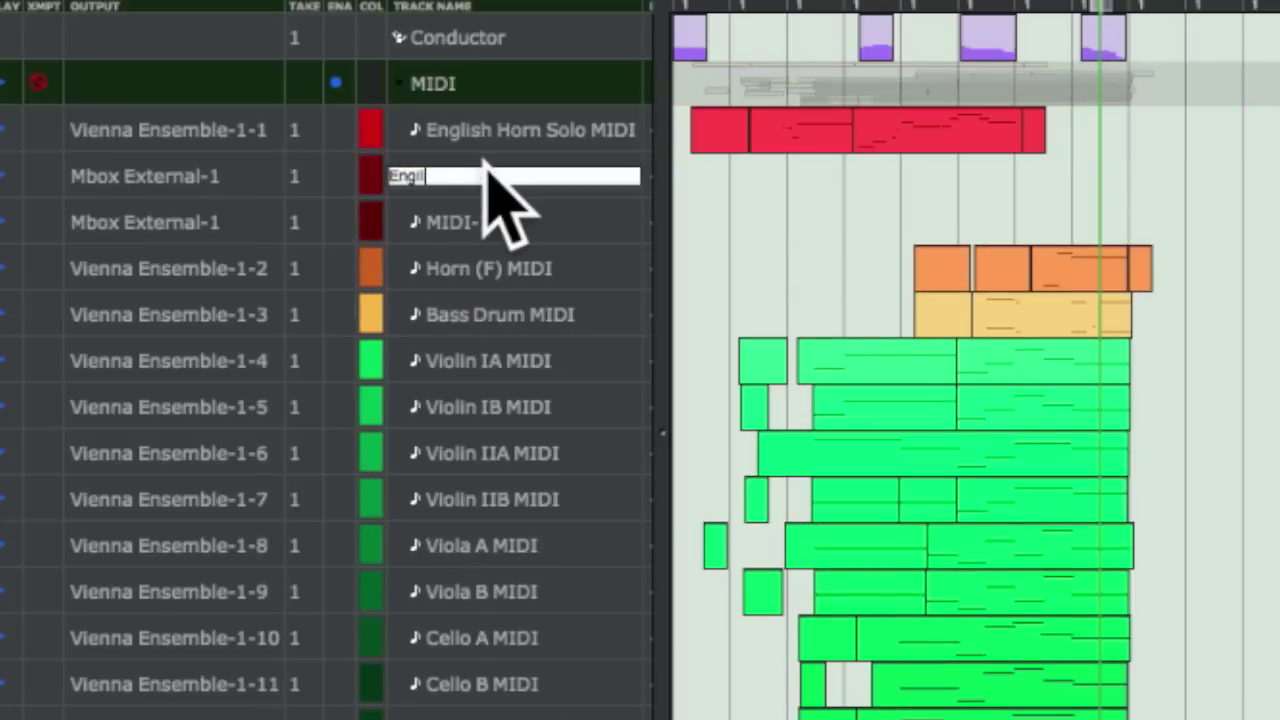
text(sh Horn Legato)
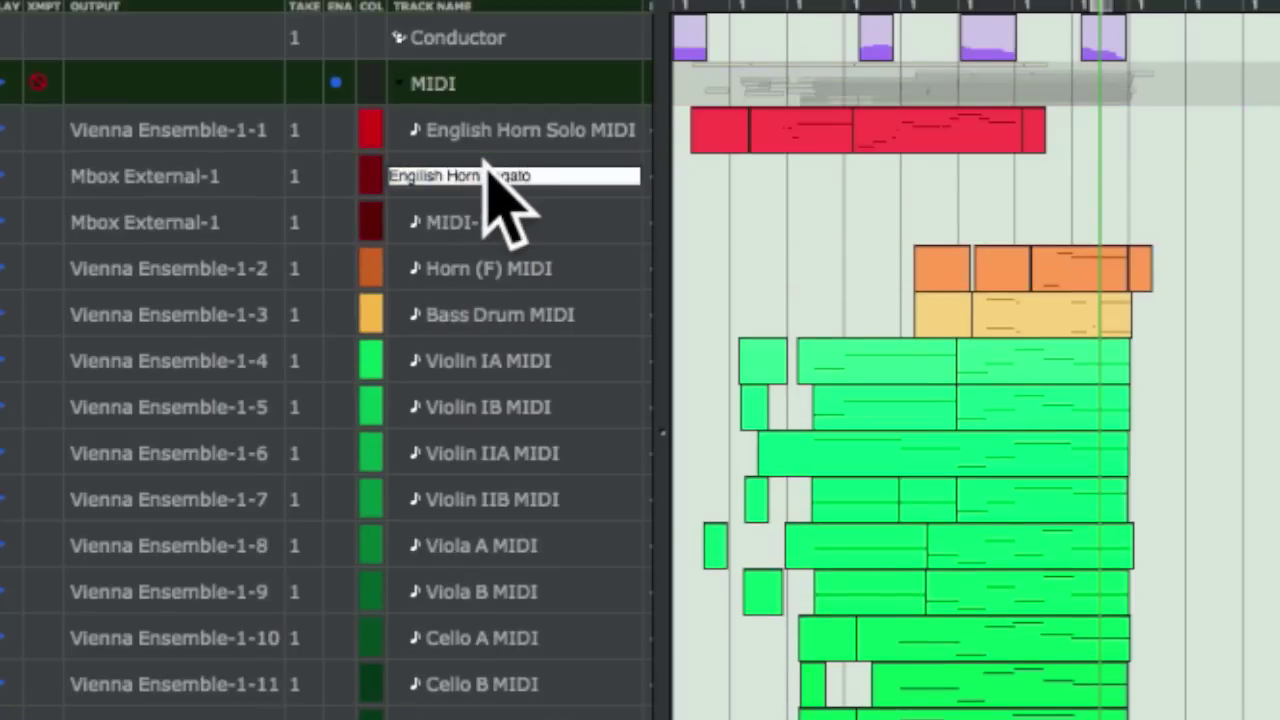
key(Tab)
text(E. Hor)
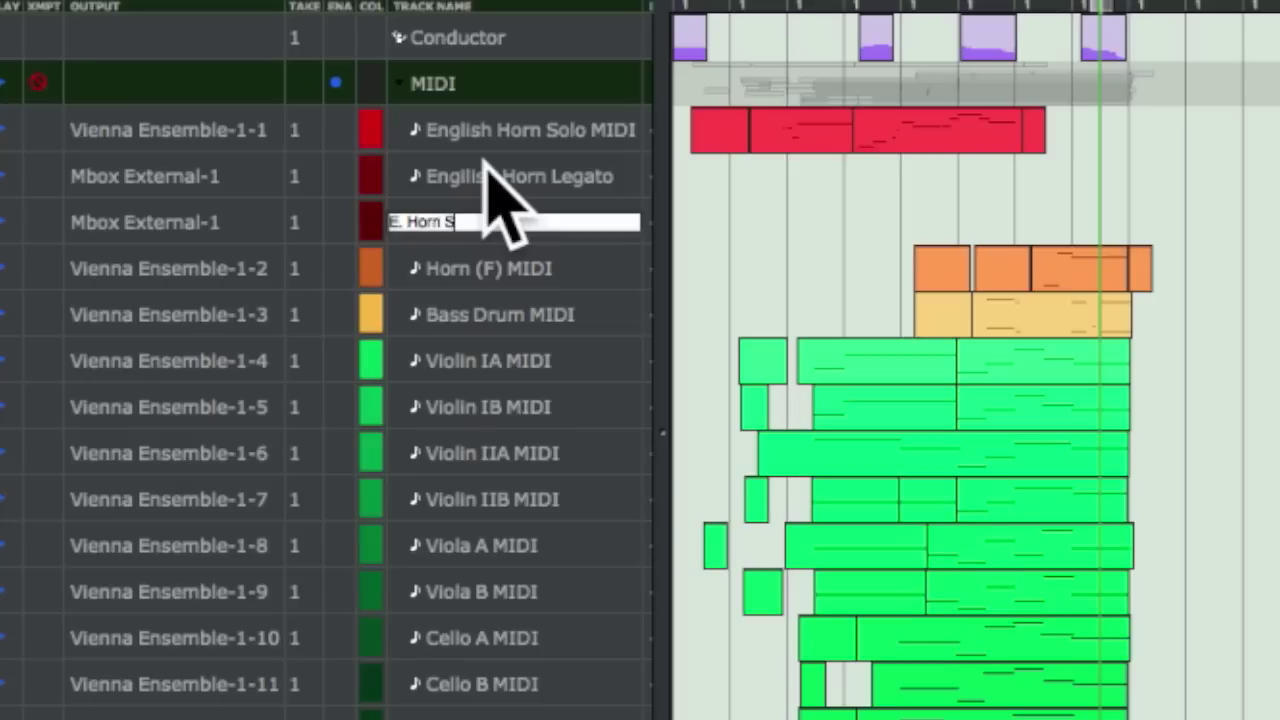
key(Return)
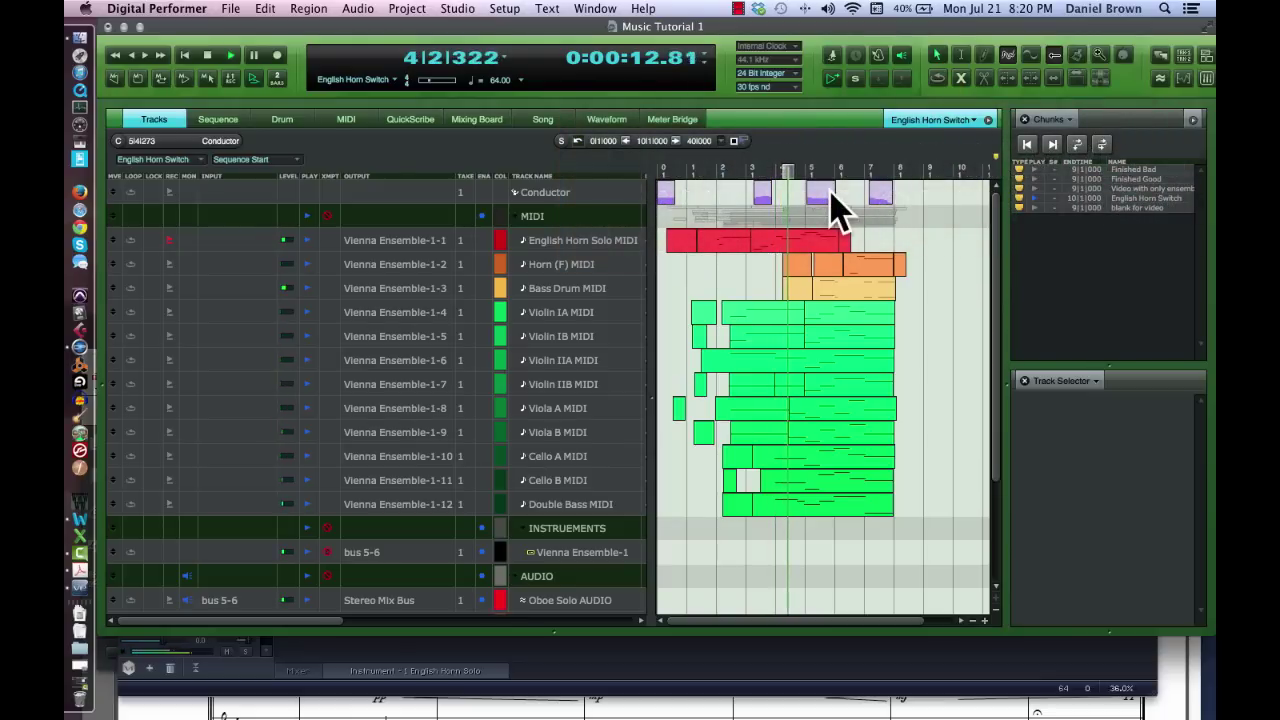
- Select all English Horn Solo notes and reveal the Horn (F) through Double Bass tracks
click(477, 121)
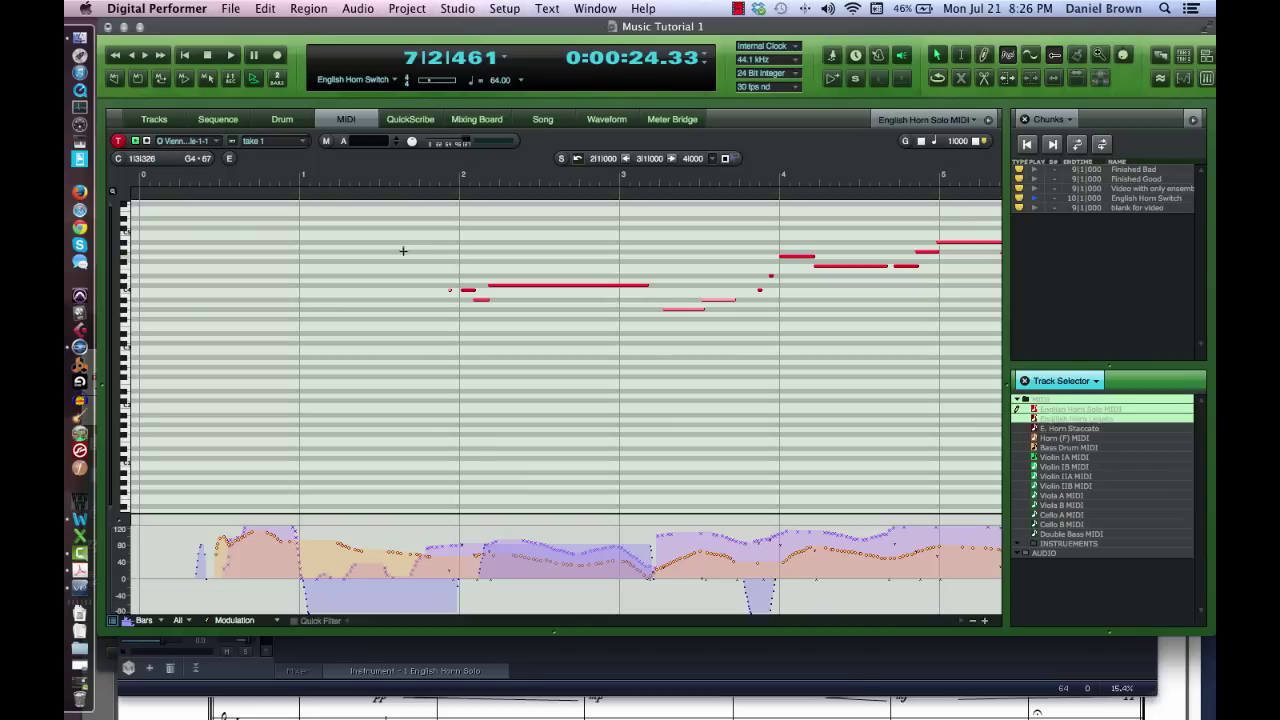
click(409, 260)
key(super+a)
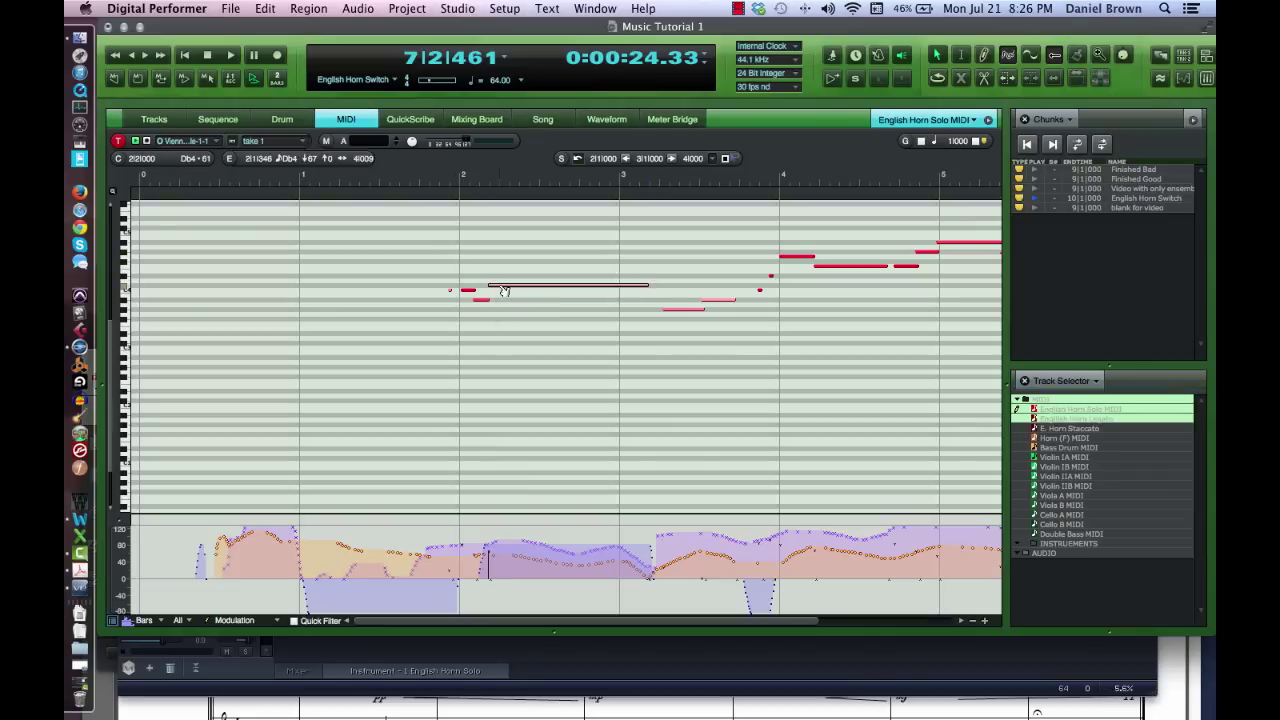
drag(1086, 438, 1086, 534)
- Transpose the selected English Horn notes using the Transpose settings (Cmd-9)
scroll(714, 370, right, 10)
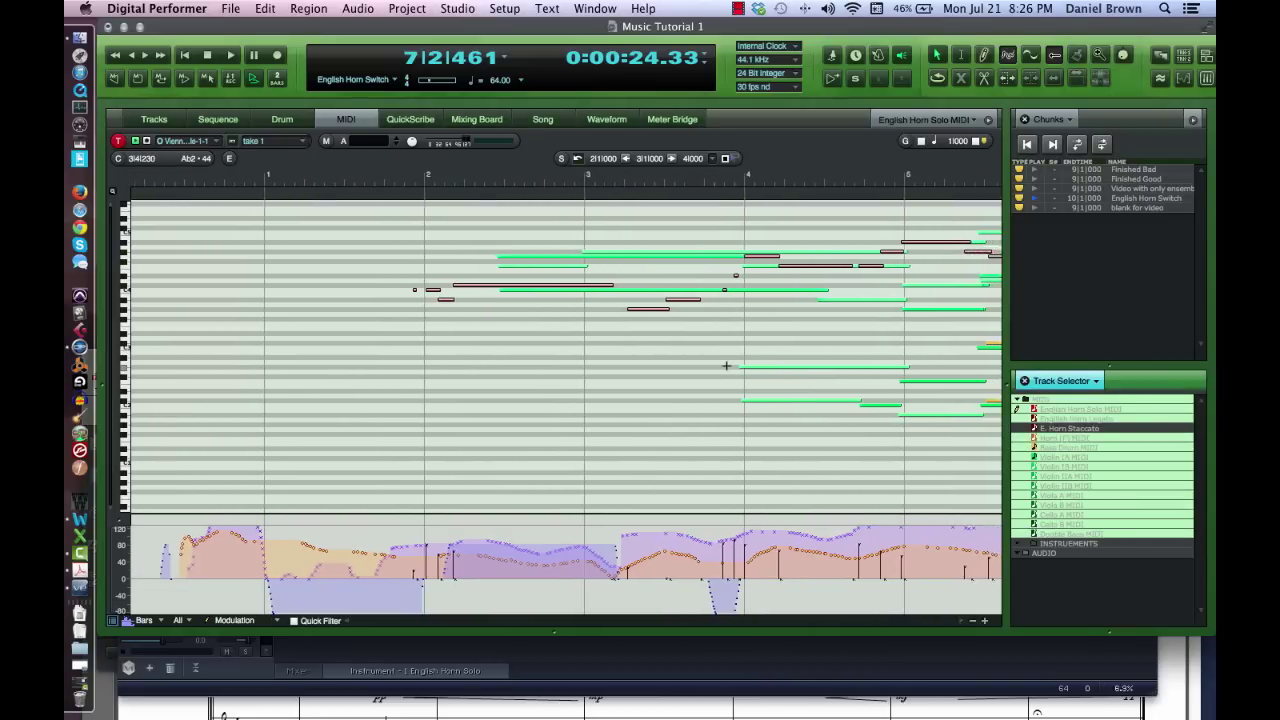
scroll(727, 359, right, 7)
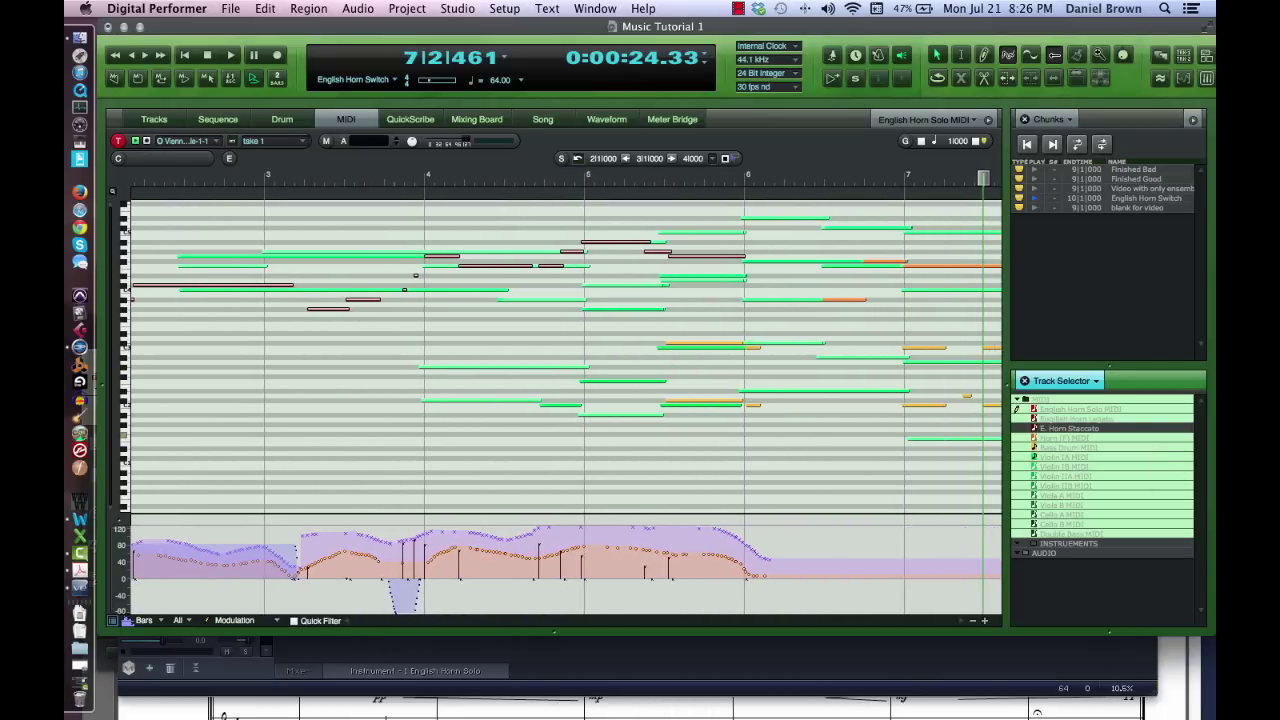
key(super+9)
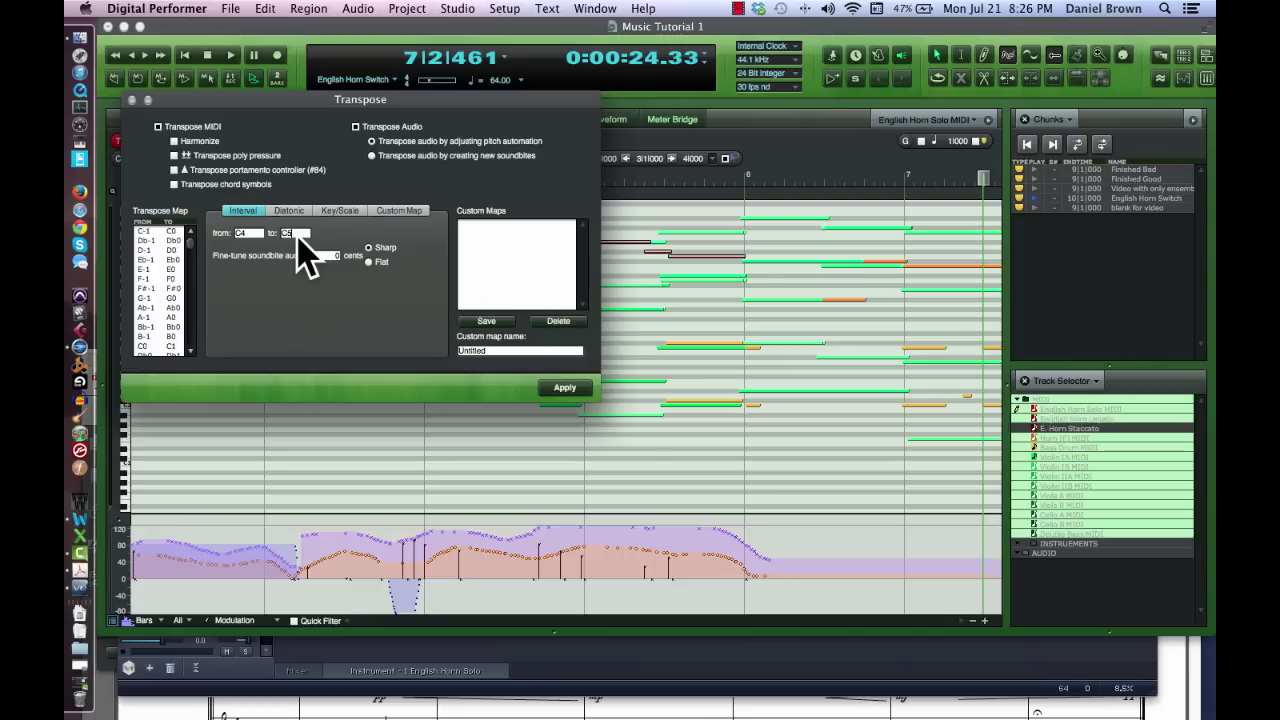
key(Return)
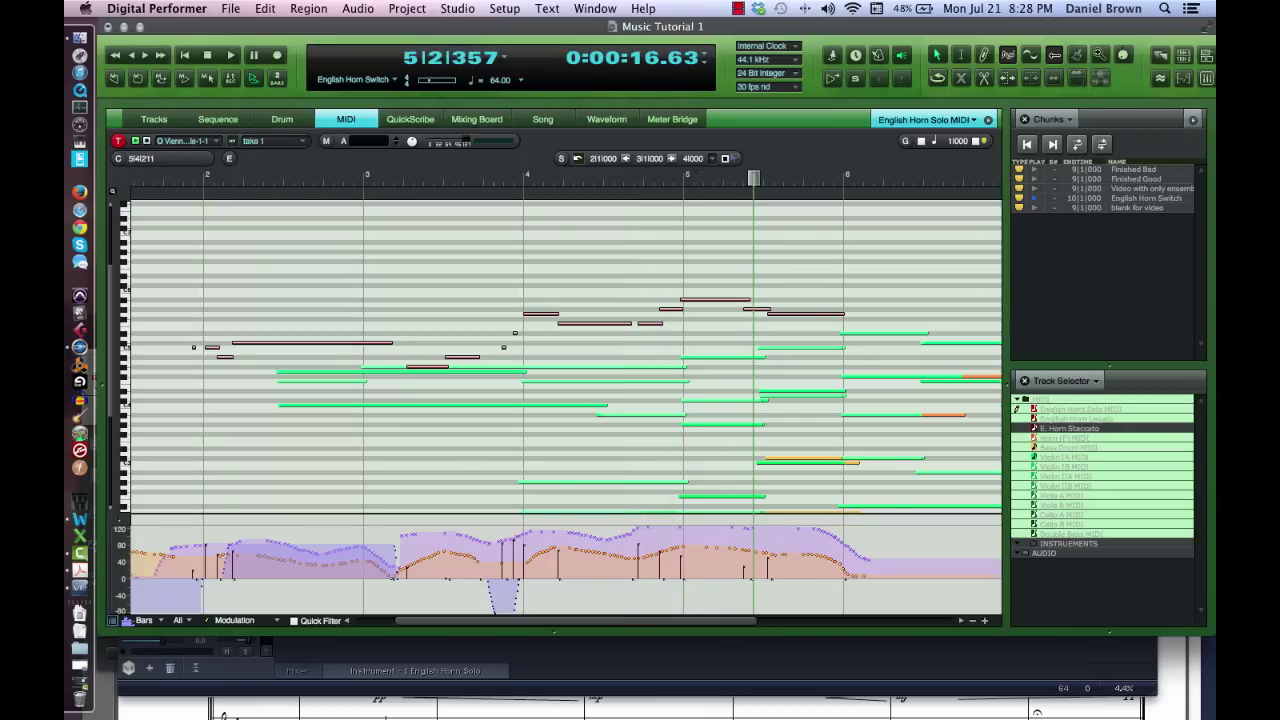
- Load 04S OBfr legato, 01S OBfr staccato and 02S OBfr sustain into the matrix, then return to Digital Performer
click(80, 588)
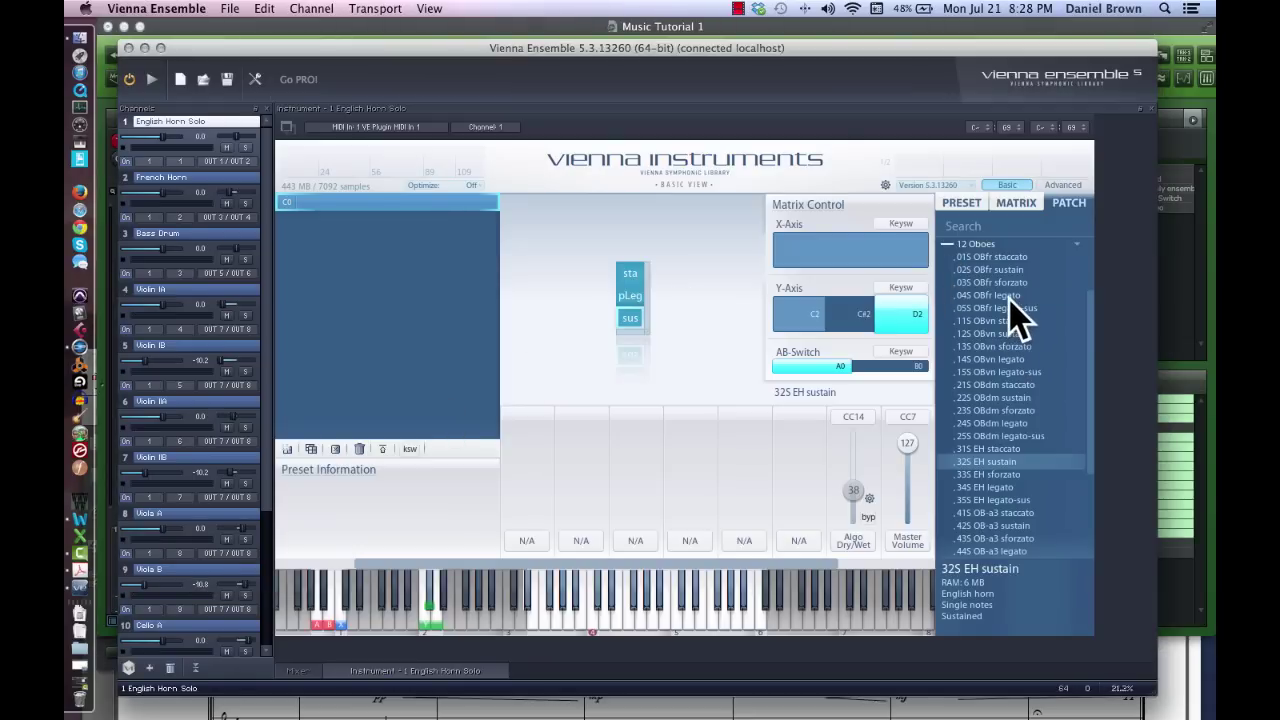
drag(1010, 298, 631, 298)
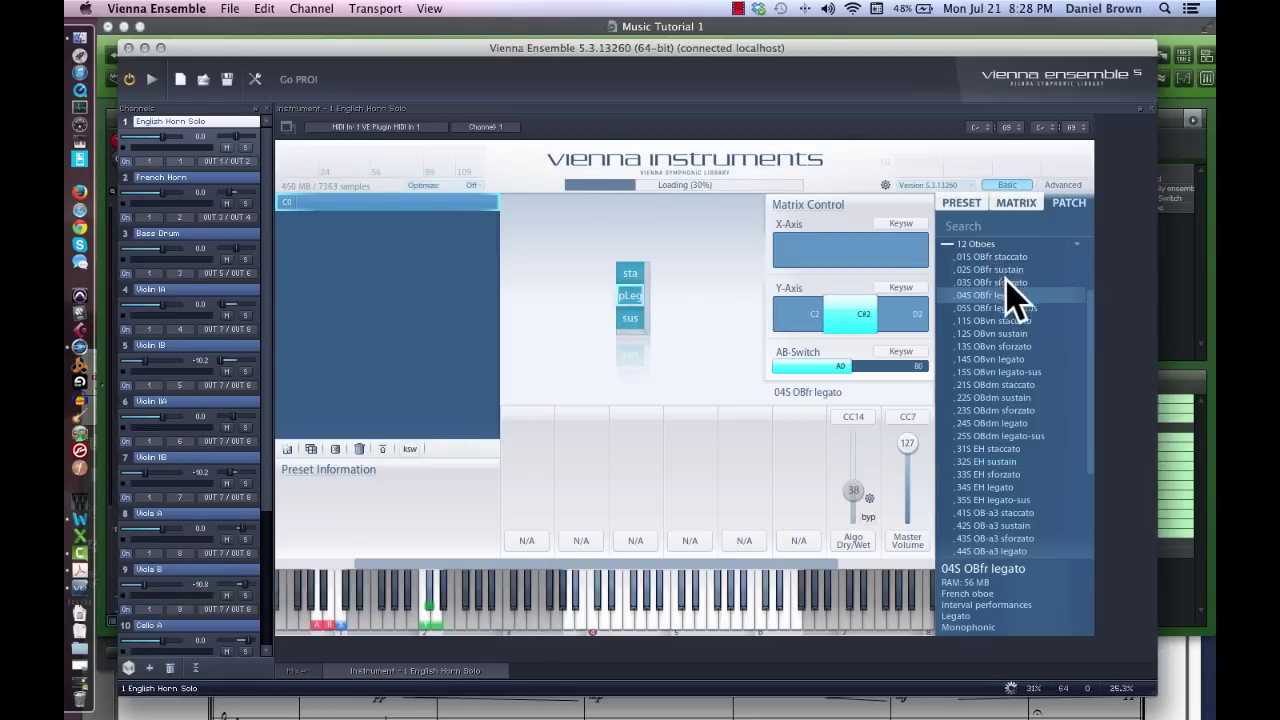
drag(1010, 257, 634, 275)
drag(988, 269, 636, 318)
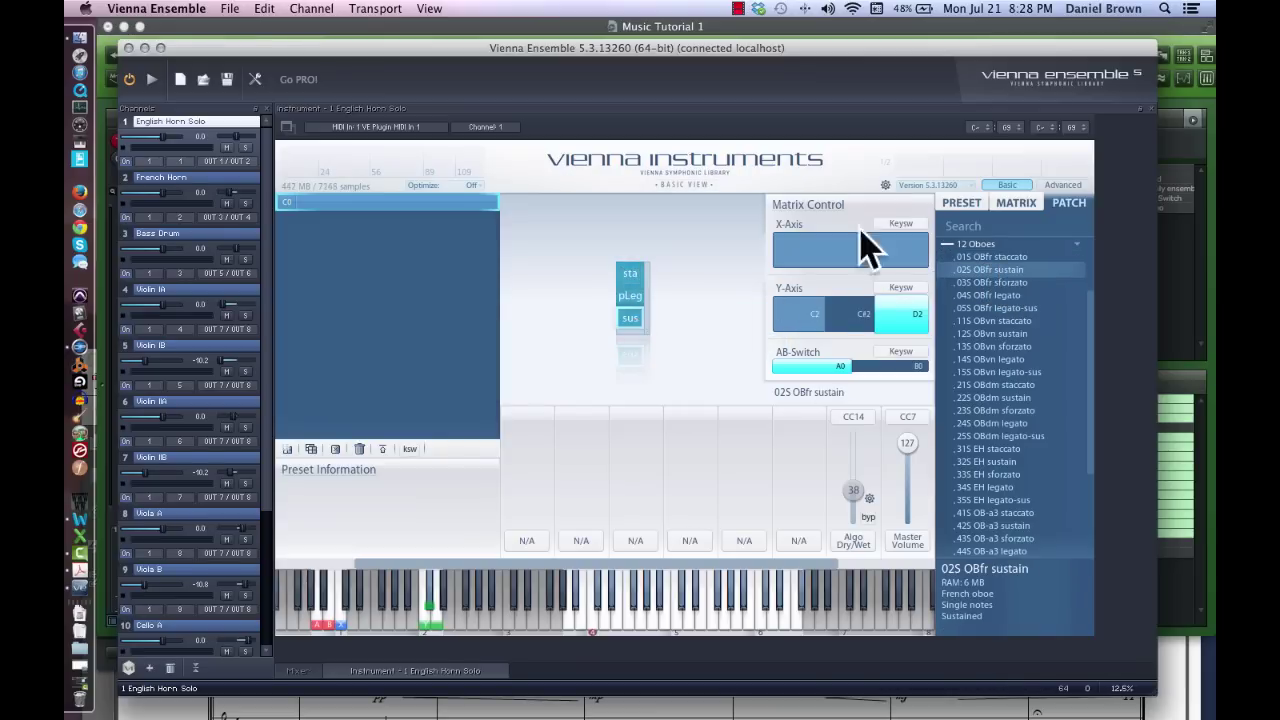
click(1175, 60)
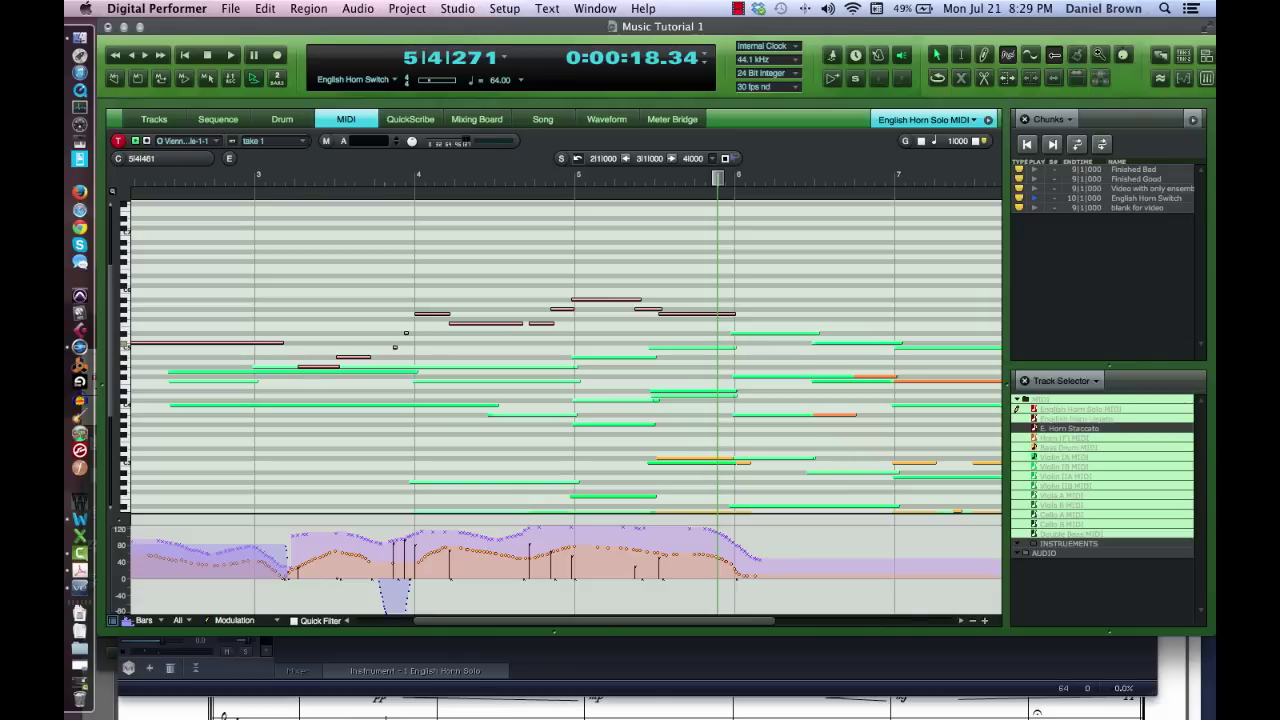
- Show the Tracks overview and move record-enable up to the Horn (F) MIDI track
click(152, 121)
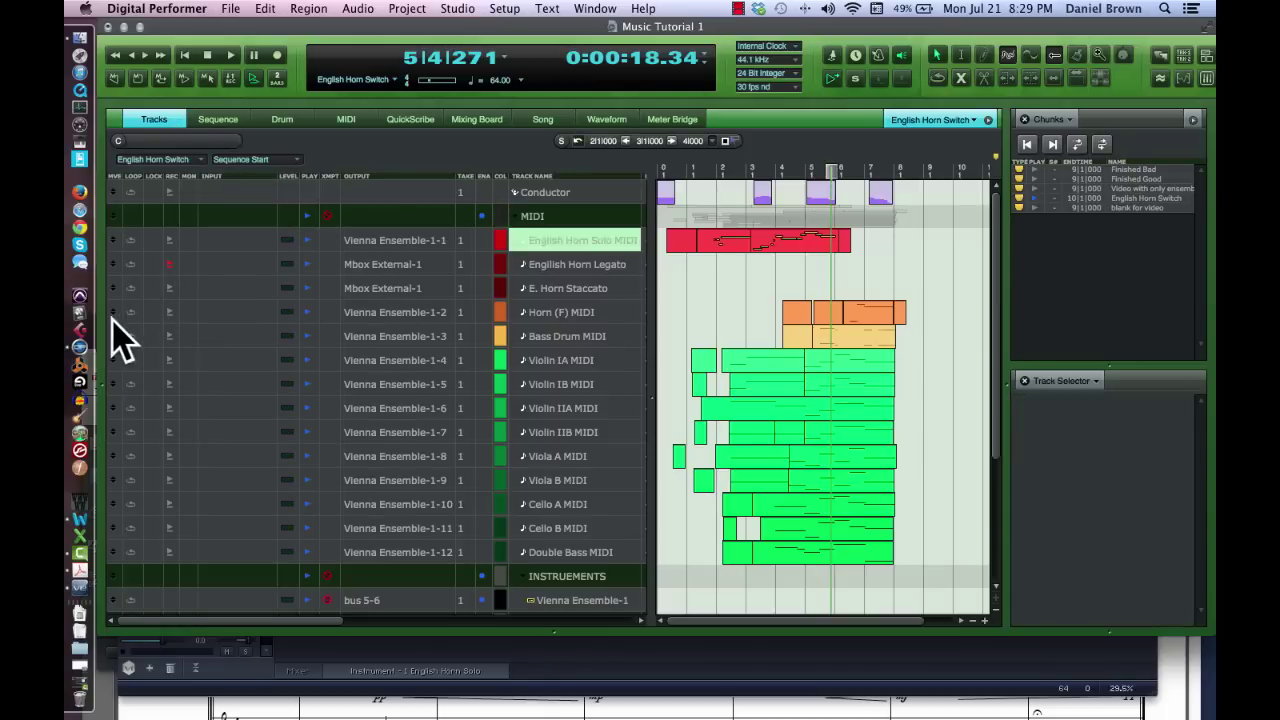
key(Up)
key(Up)
- Drag the 24S HO-a4 legato patch onto a Vienna Ensemble matrix cell
click(80, 587)
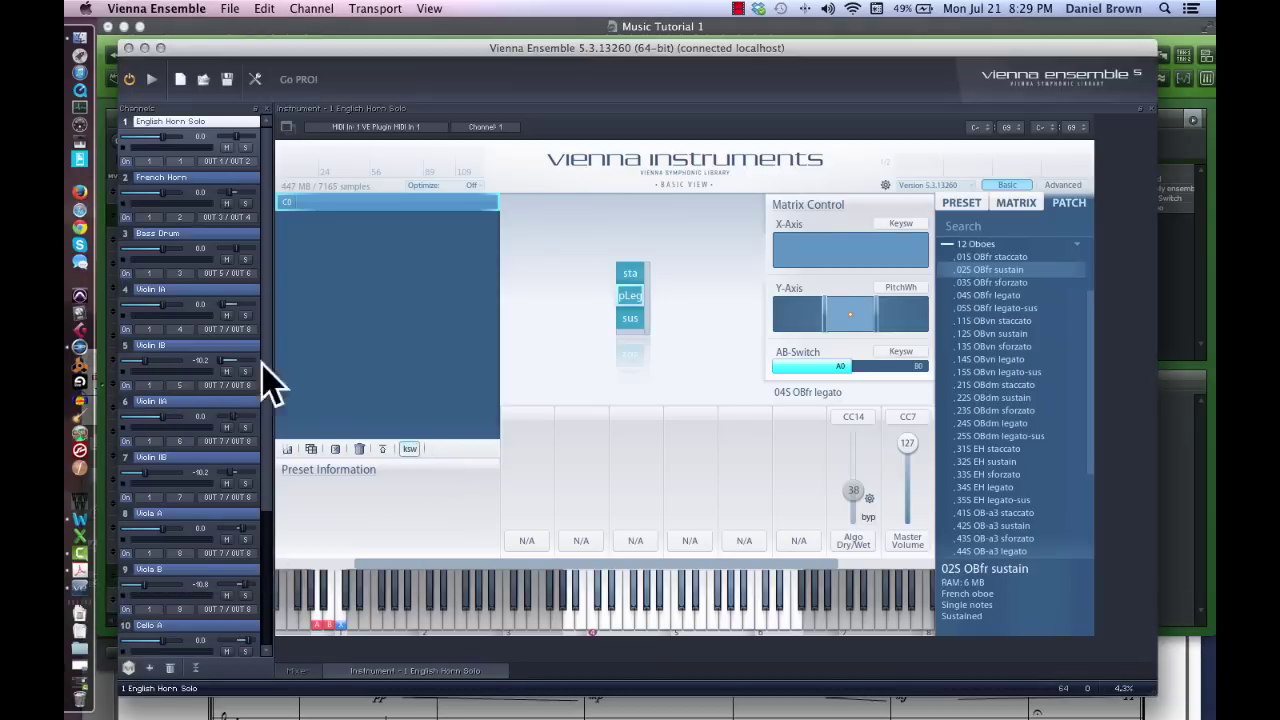
drag(990, 487, 631, 320)
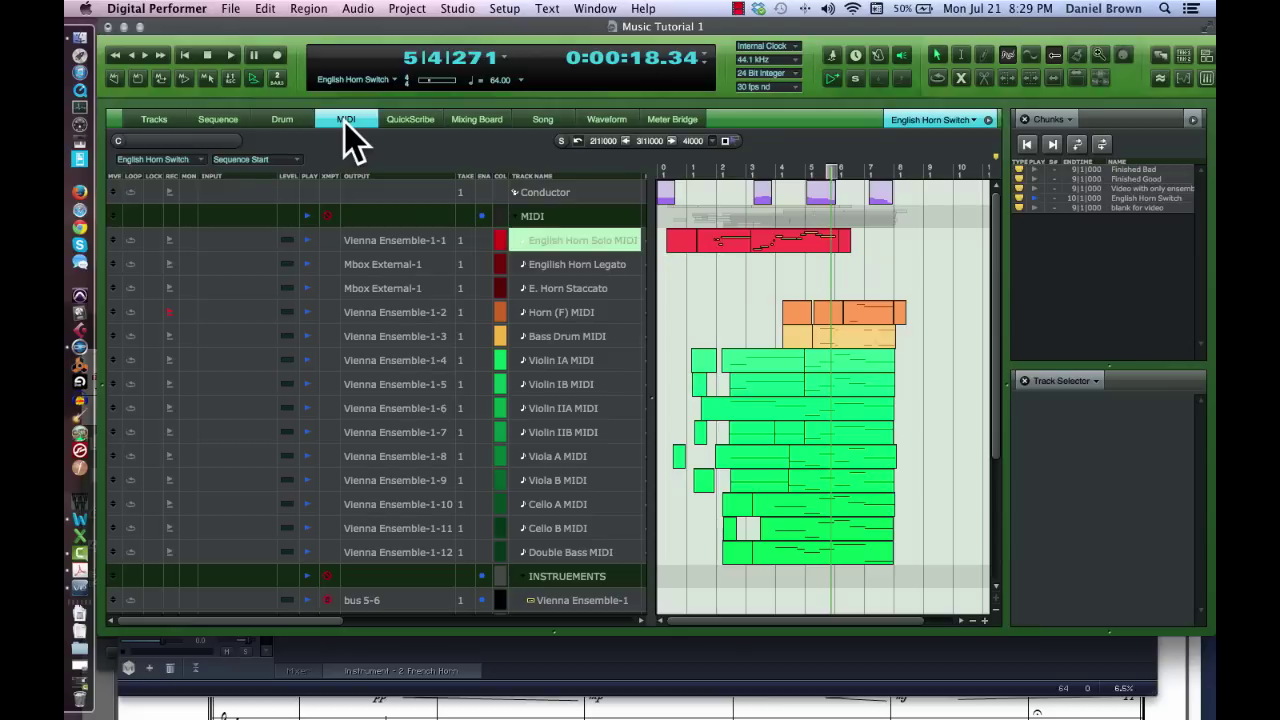
- Open the MIDI editor, add the Bass Drum notes and enlarge the Horn (F) controller lane
click(345, 120)
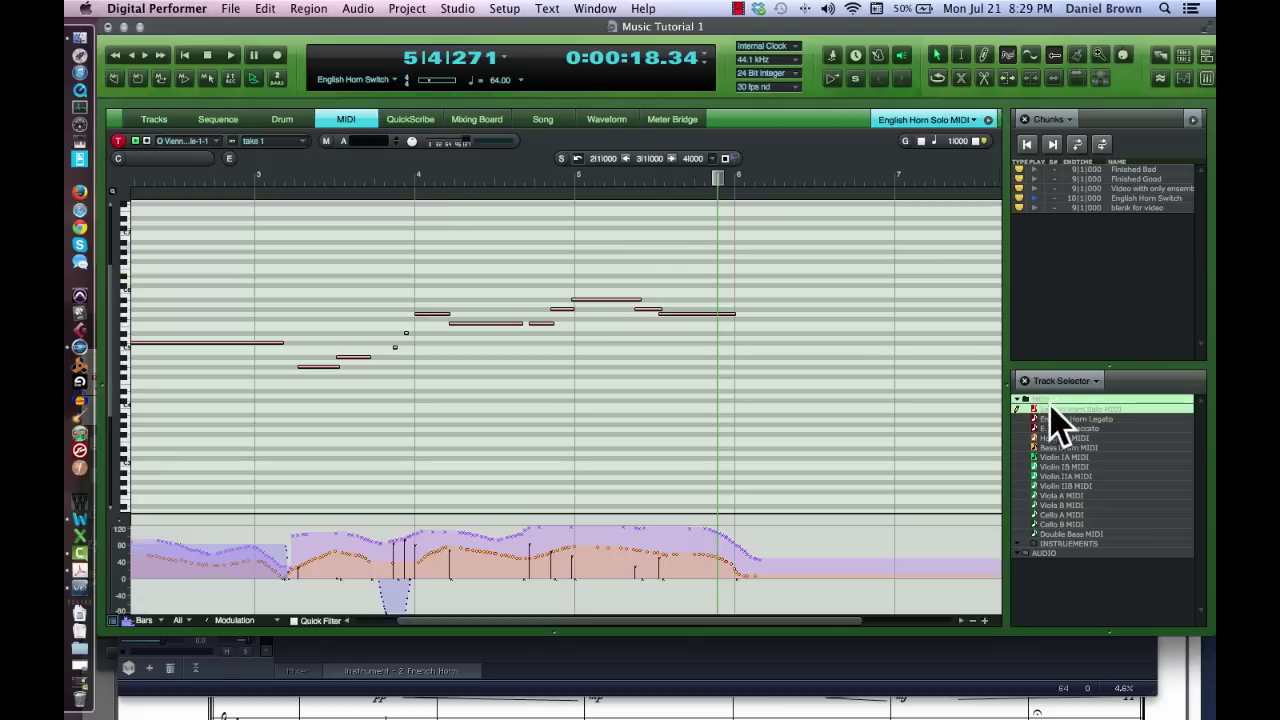
click(1032, 447)
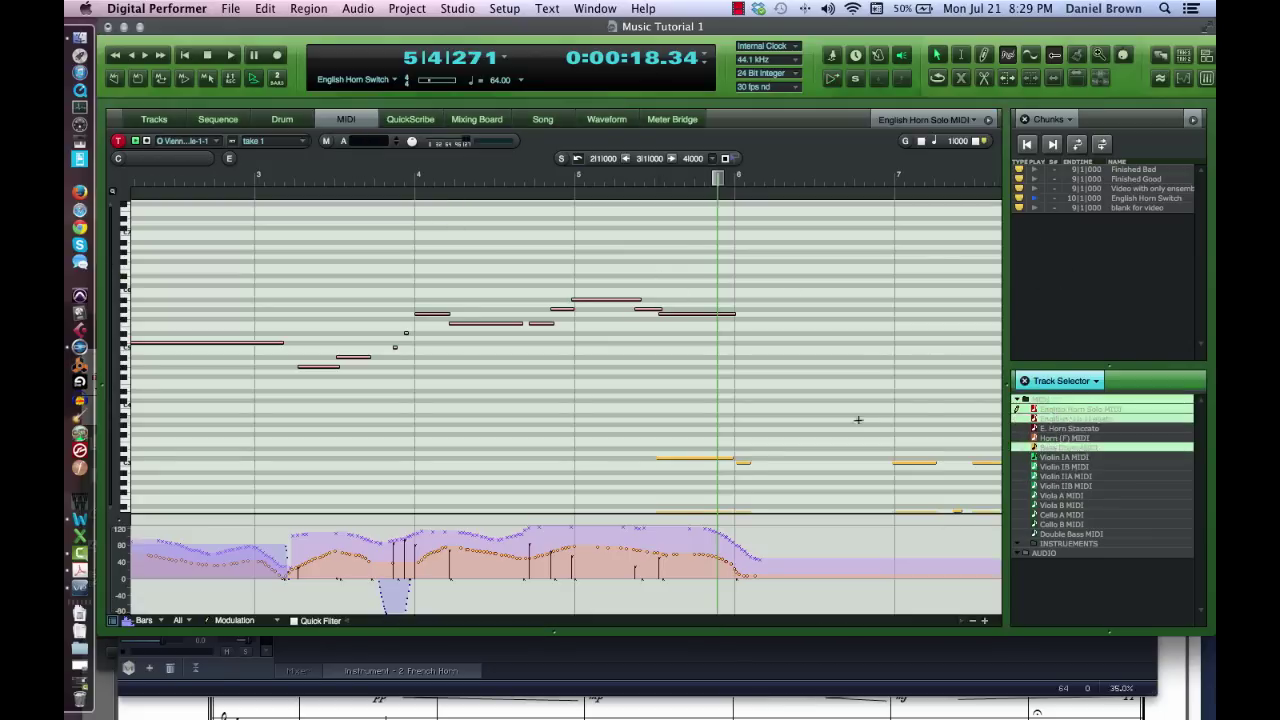
drag(120, 514, 128, 388)
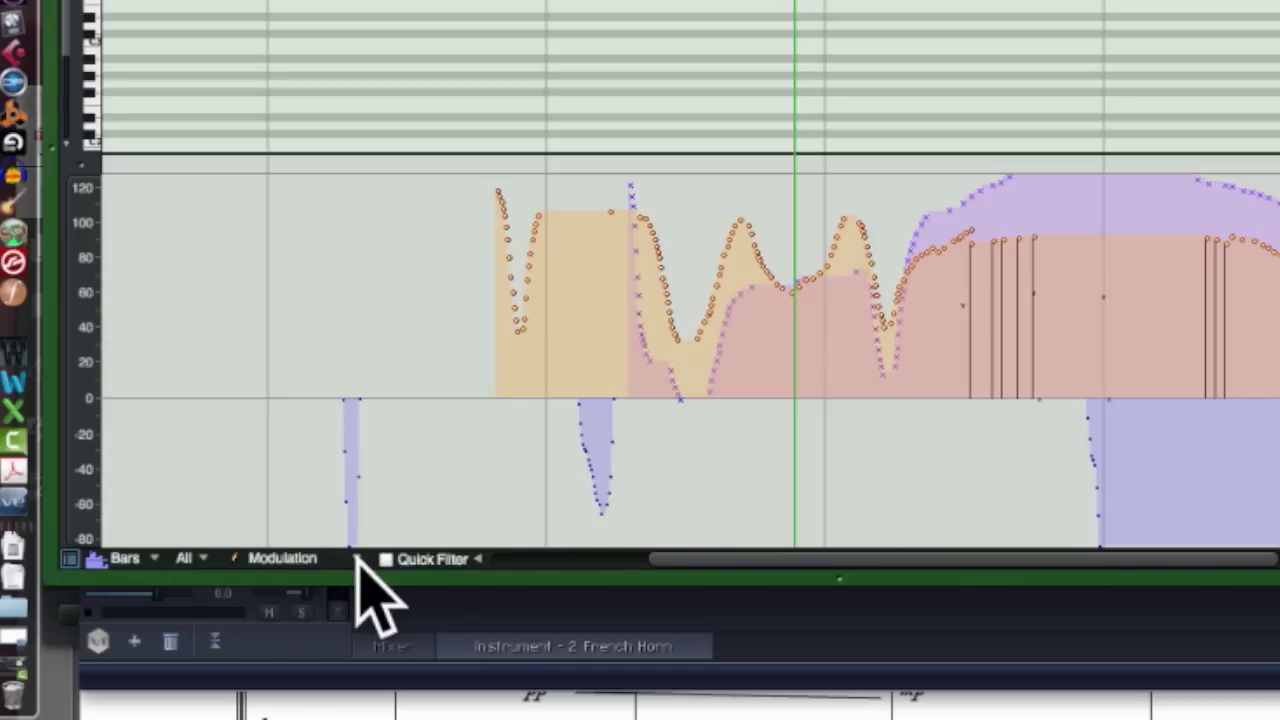
- Filter the controller lane to Volume and pencil a rising volume curve around bar 6
click(356, 558)
mouse_move(359, 560)
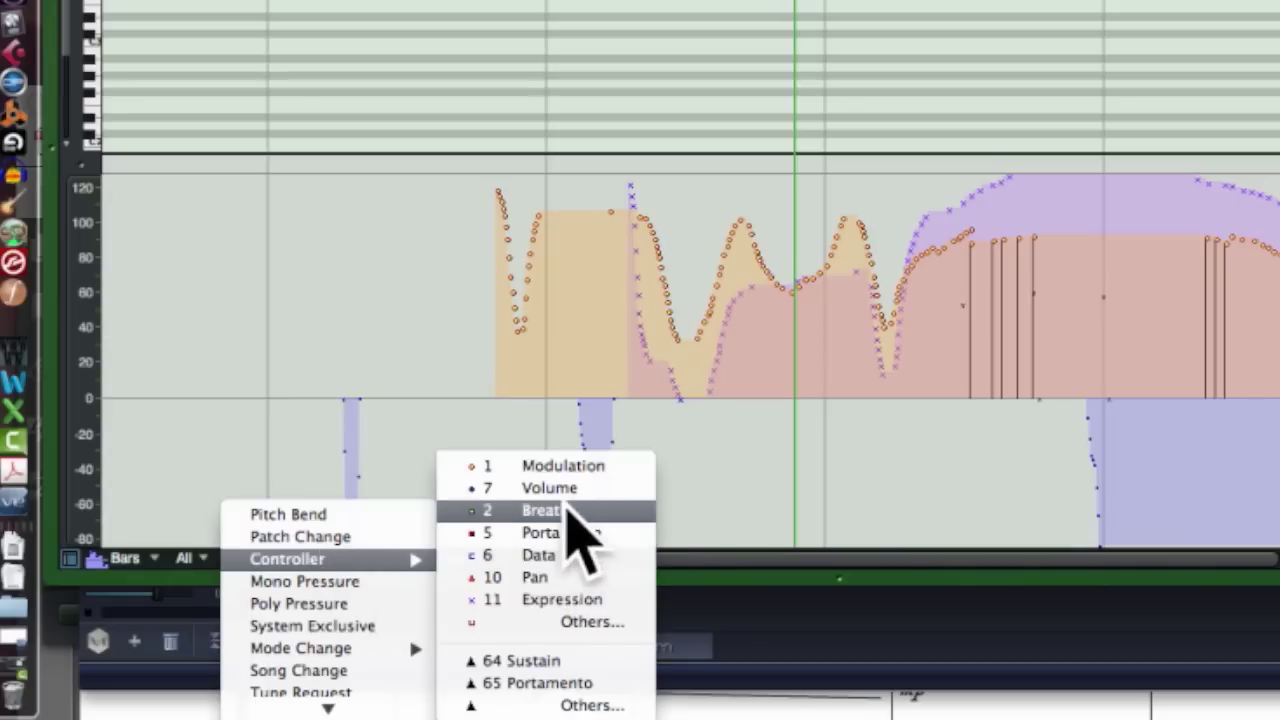
click(568, 488)
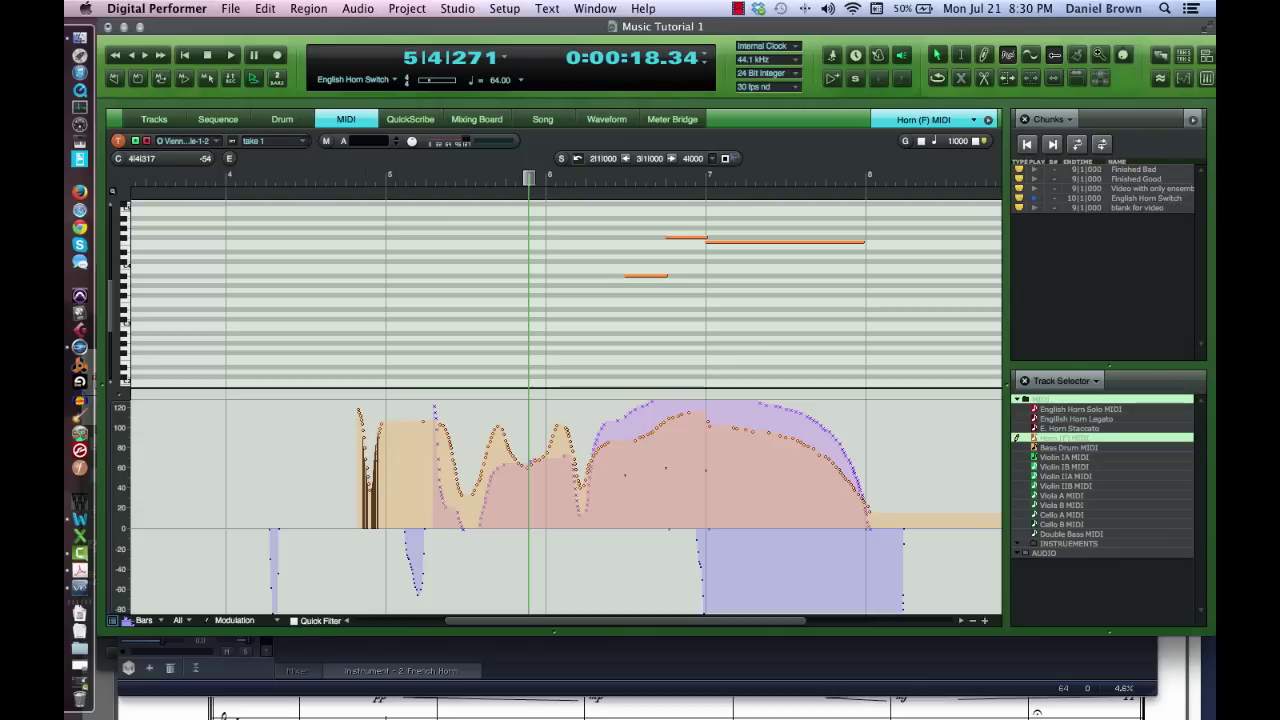
click(295, 621)
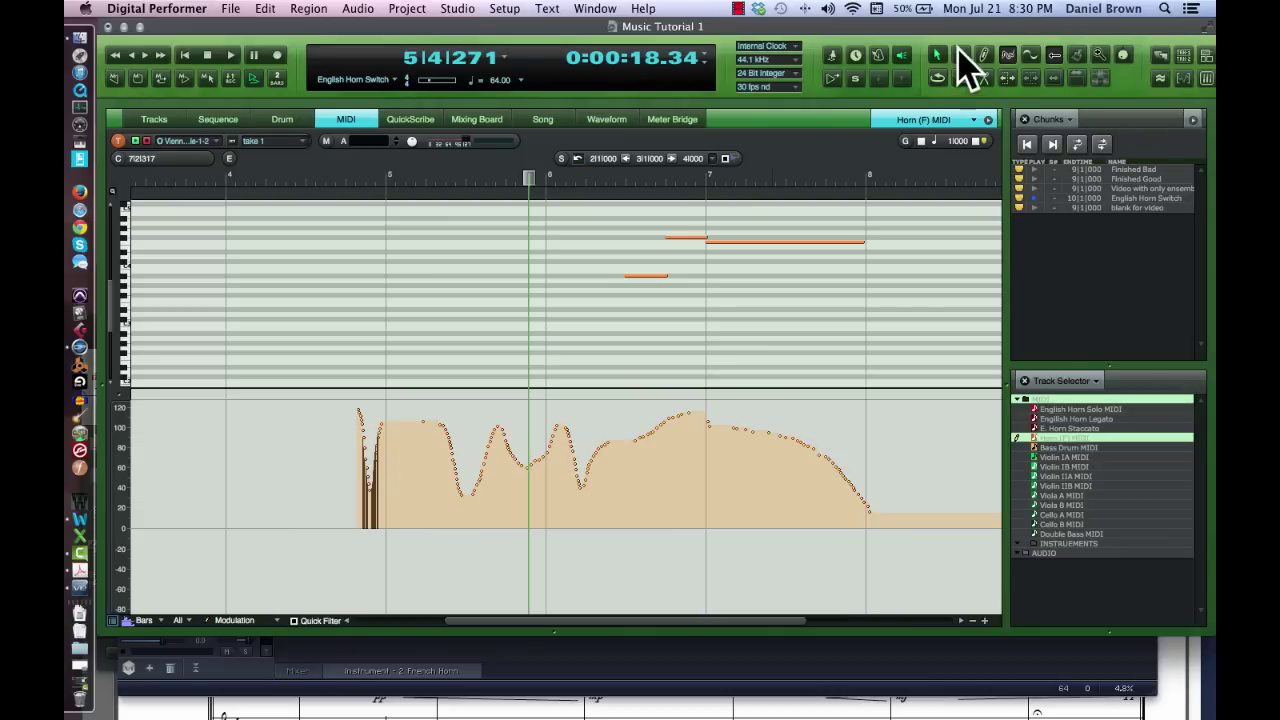
click(983, 56)
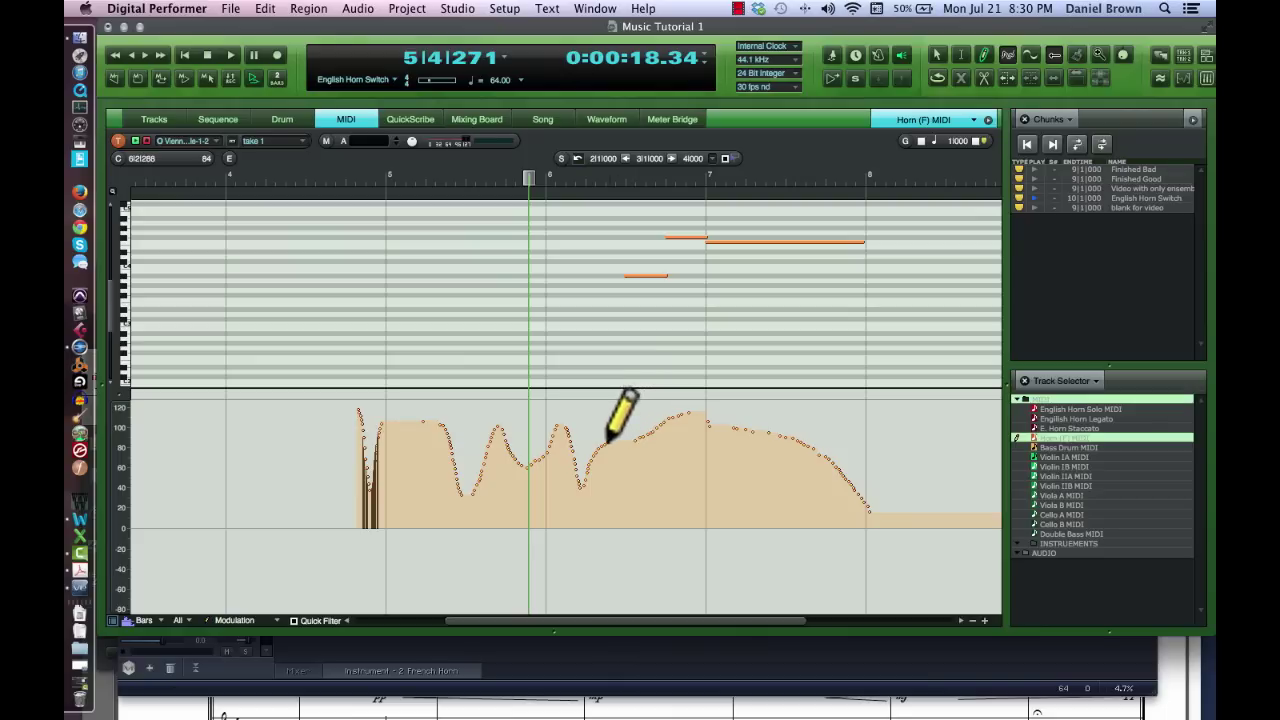
mouse_move(613, 441)
mouse_down()
mouse_move(697, 406)
mouse_move(765, 431)
mouse_up()
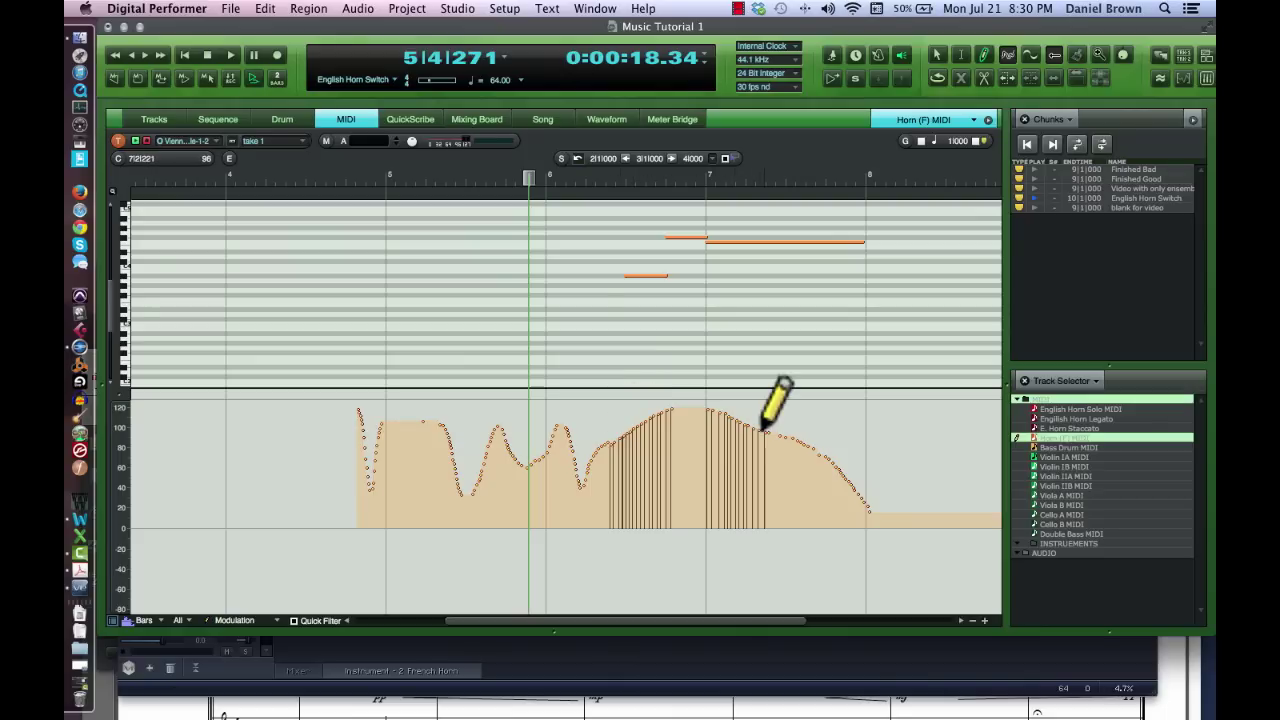
- Set the lane to show Volume again and insert a Volume event of 89 at the start
click(293, 621)
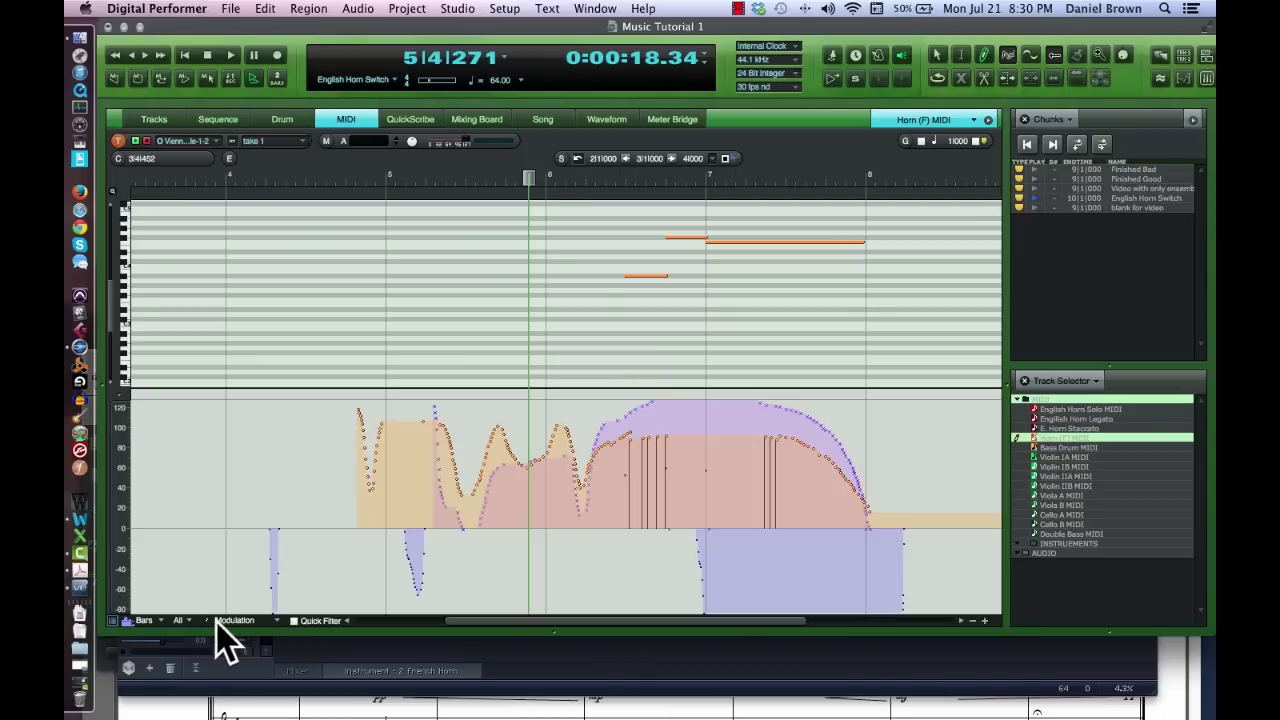
click(277, 621)
mouse_move(275, 621)
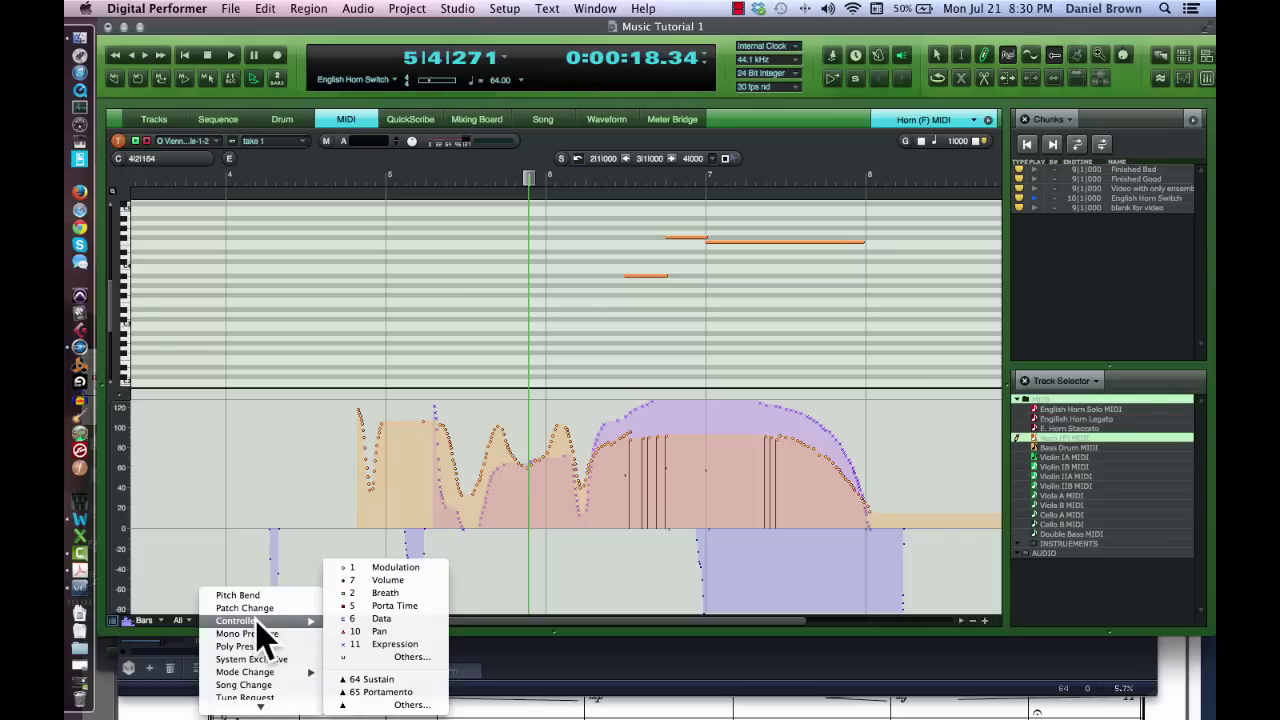
click(390, 580)
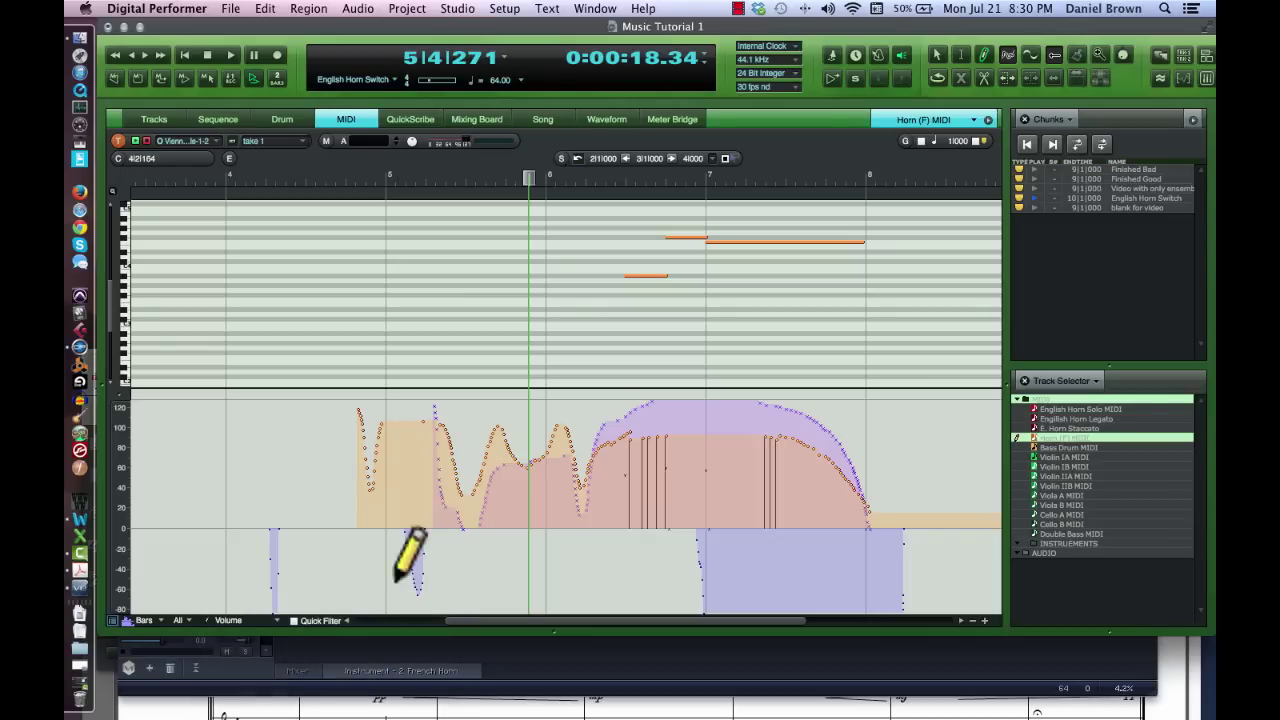
scroll(310, 488, left, 5)
scroll(308, 488, left, 6)
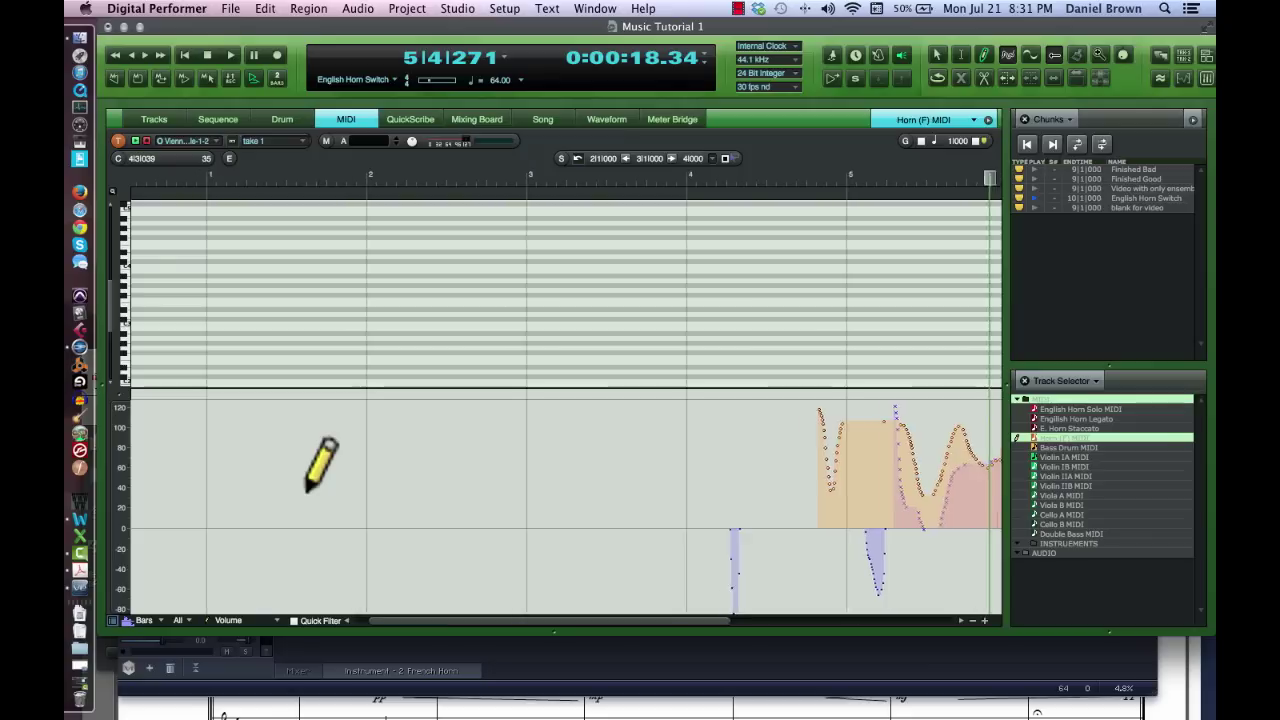
click(143, 437)
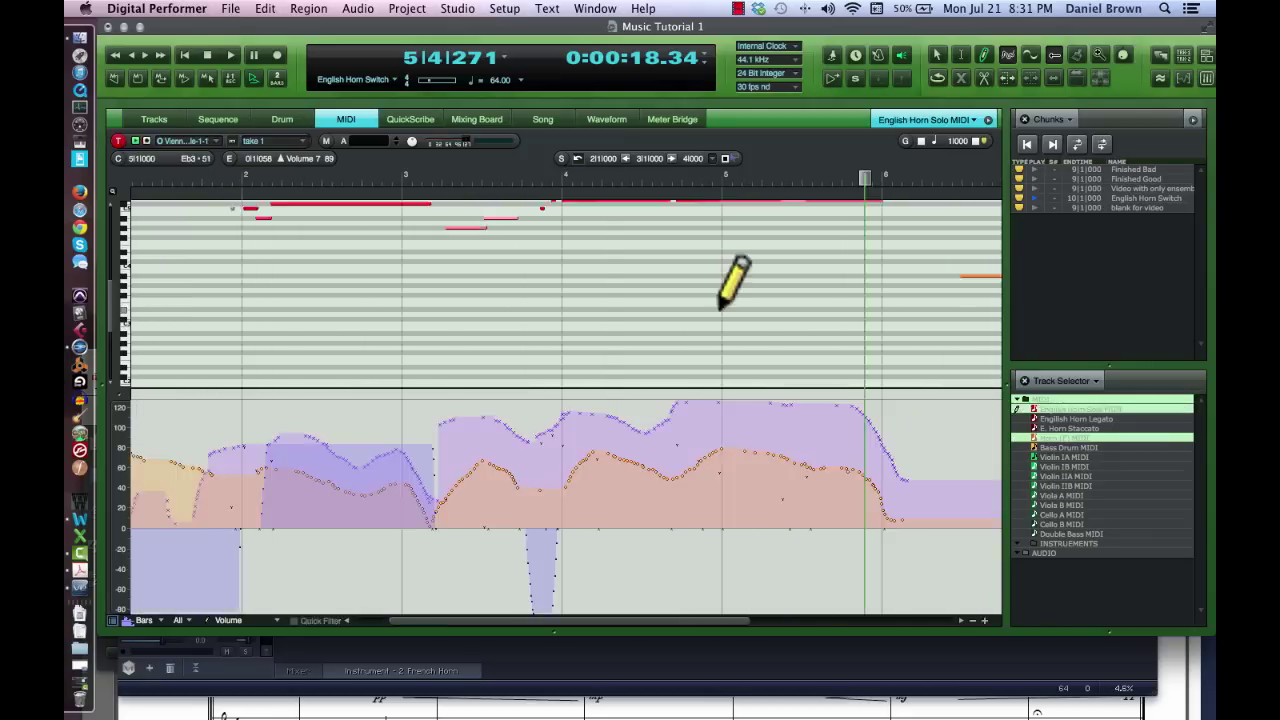
- Select the three notes near bar 2 and check one note's velocity
click(936, 55)
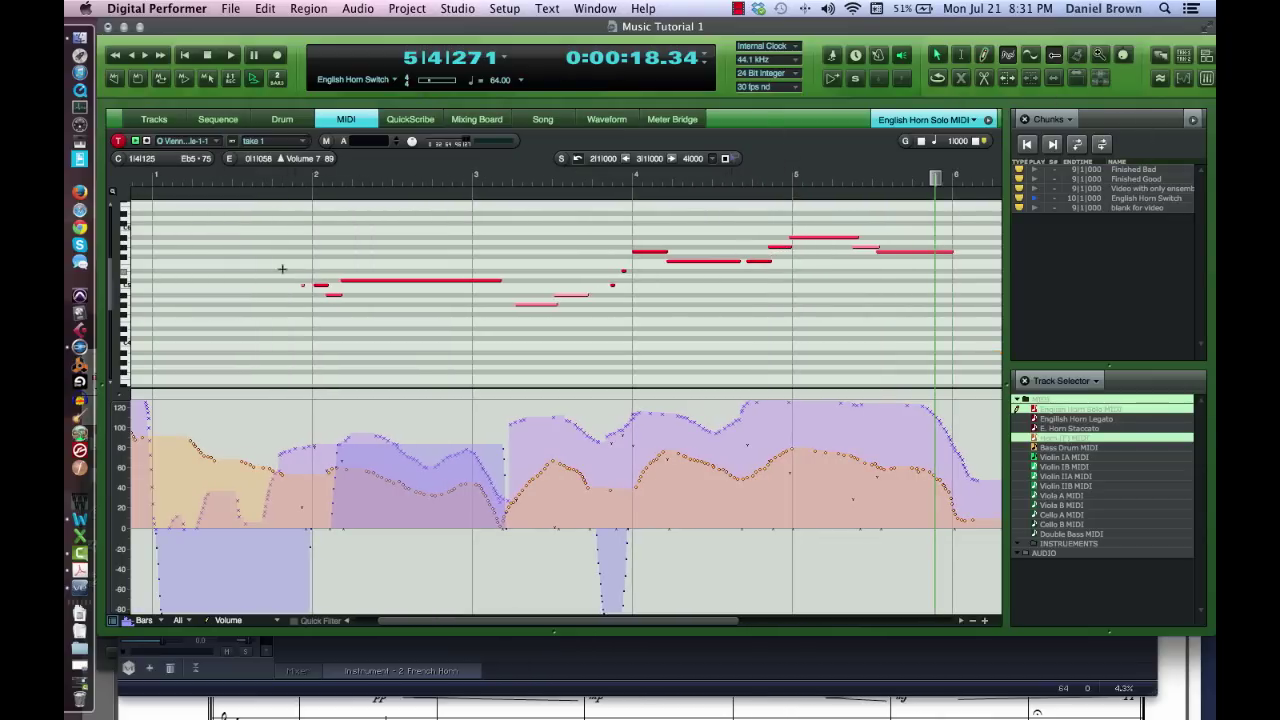
drag(282, 271, 323, 423)
click(294, 620)
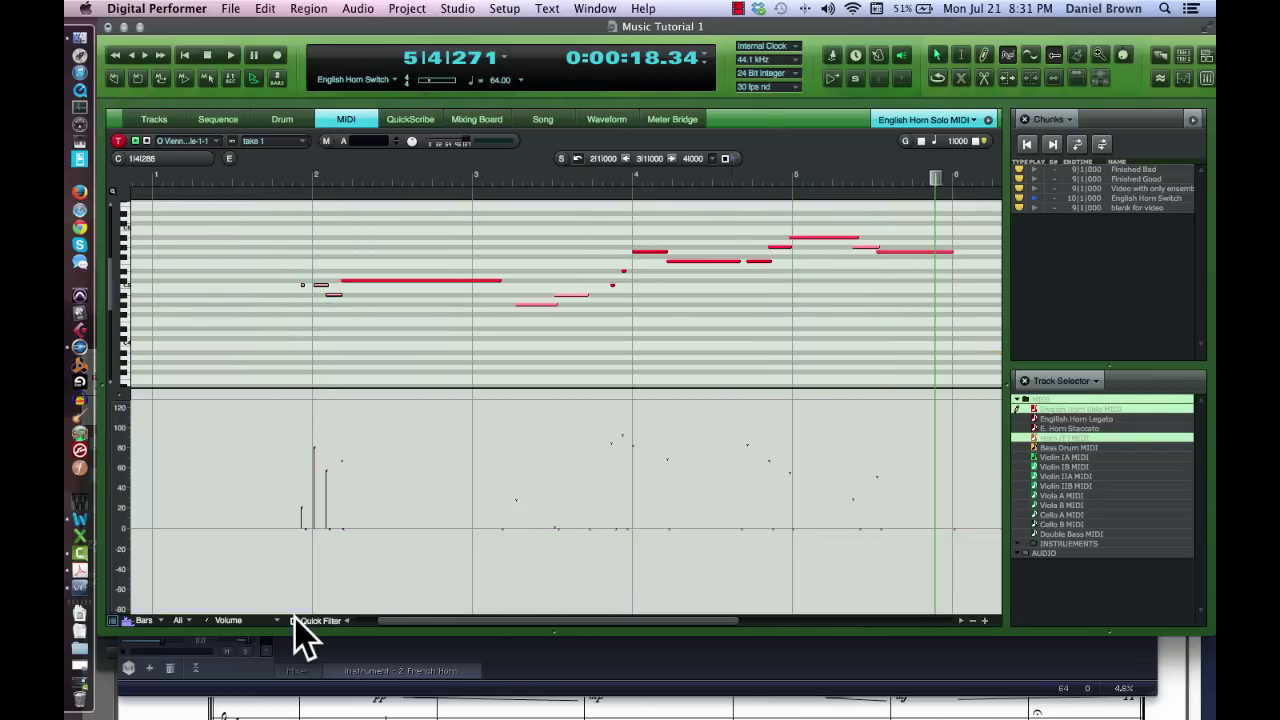
click(316, 451)
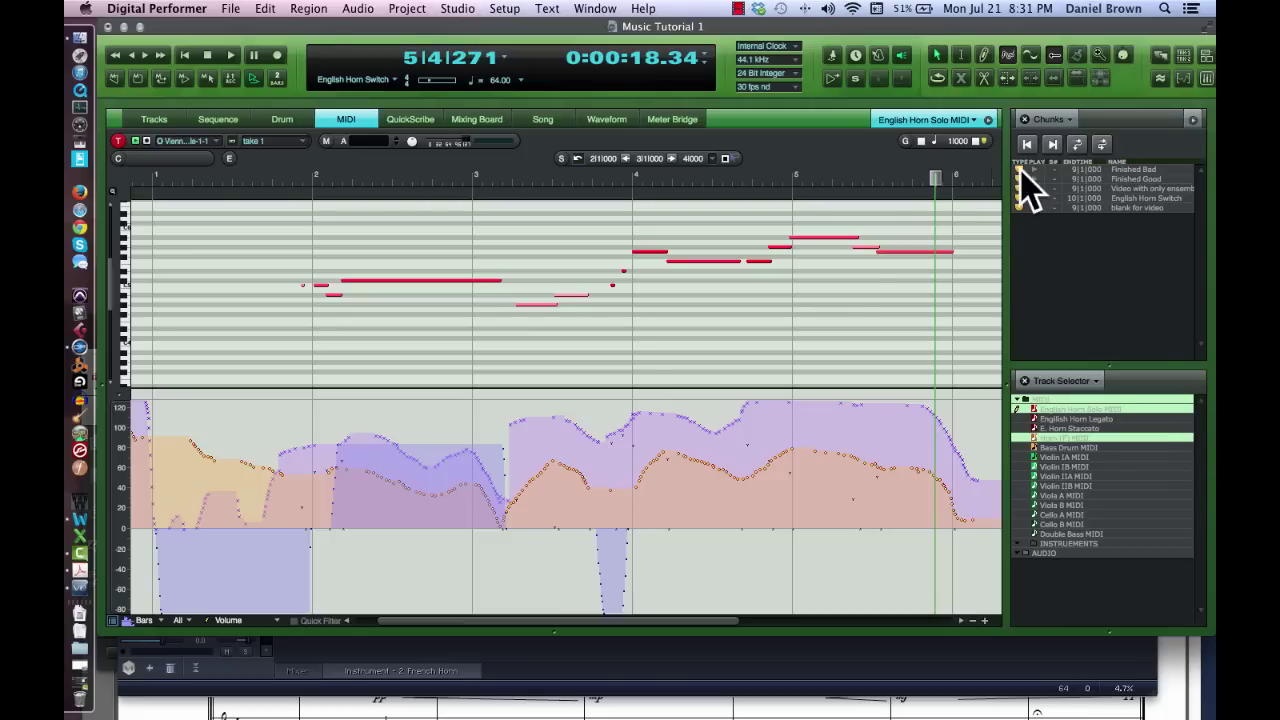
- Show Violin IA through Double Bass and hide the horn and drum tracks
drag(1086, 466, 1085, 553)
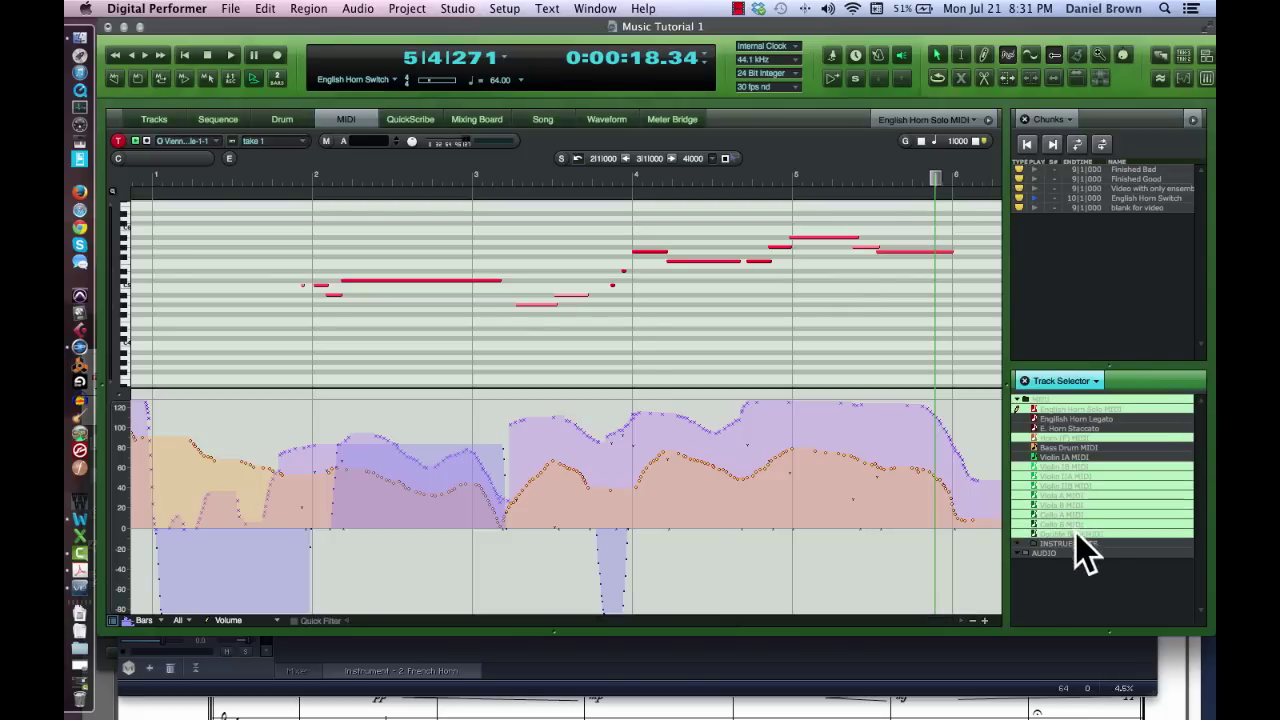
click(1065, 457)
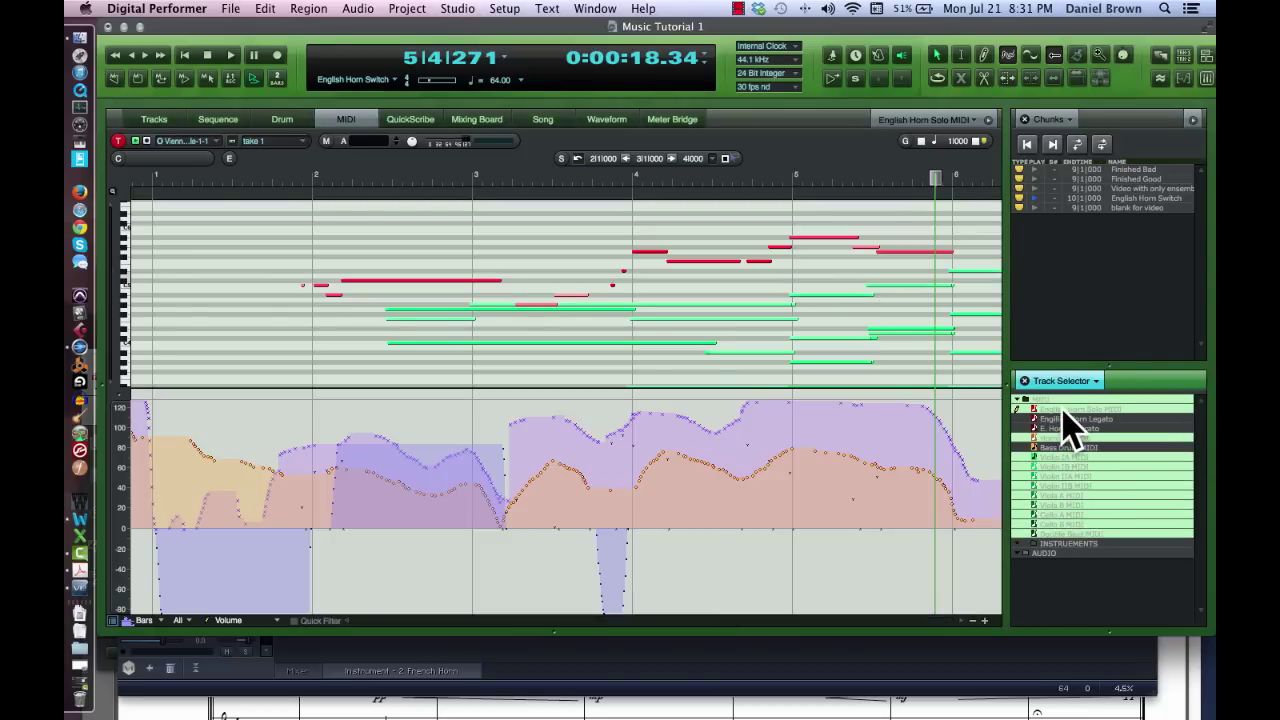
drag(1060, 410, 1063, 449)
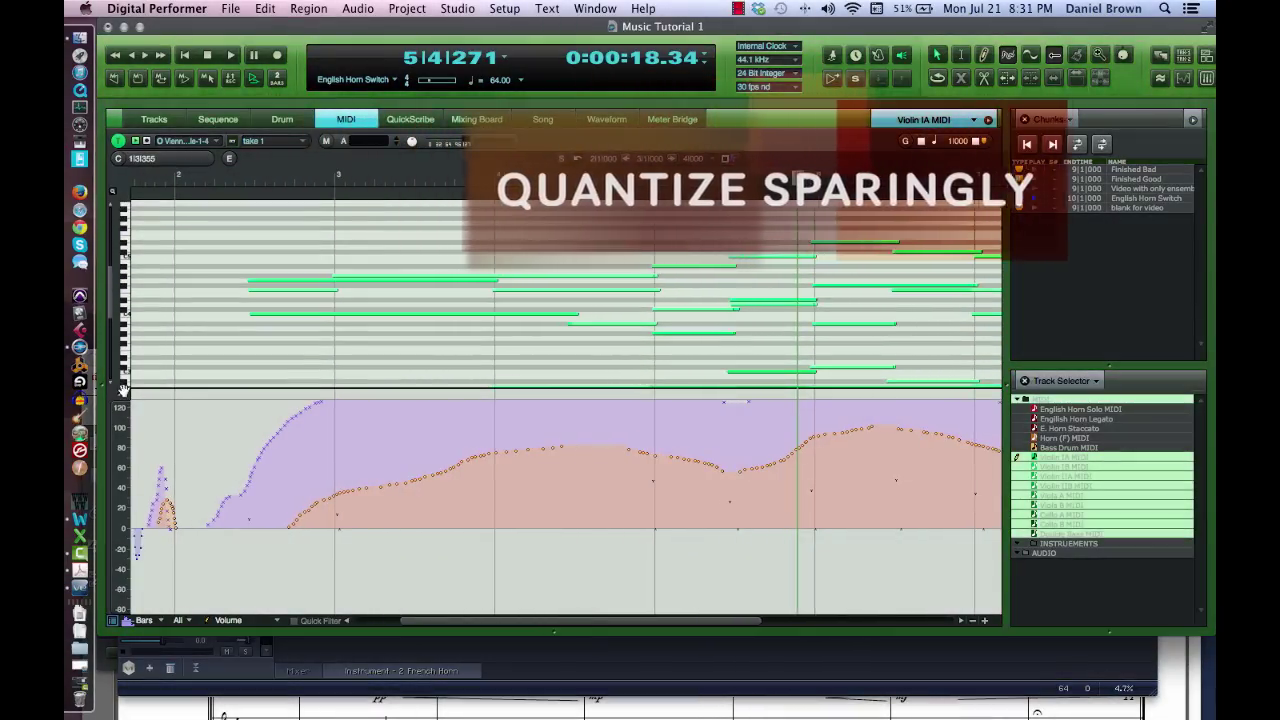
drag(123, 389, 123, 514)
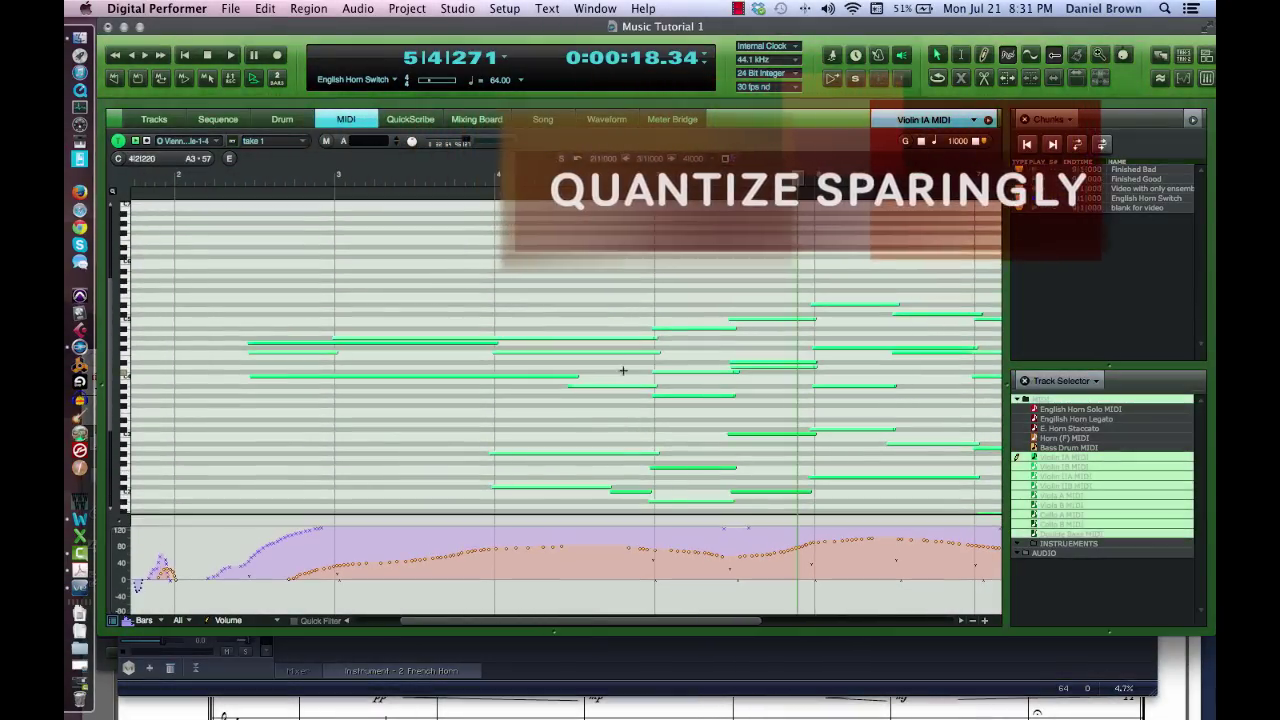
drag(642, 291, 797, 478)
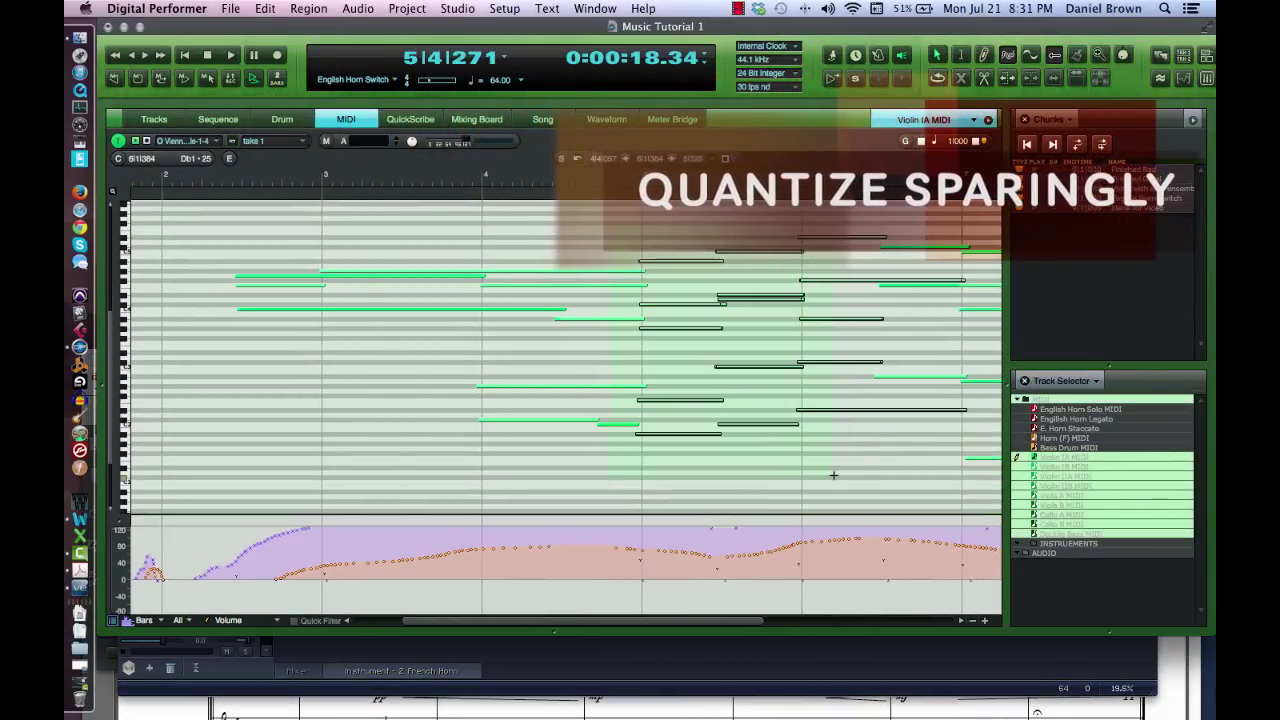
key(alt+0)
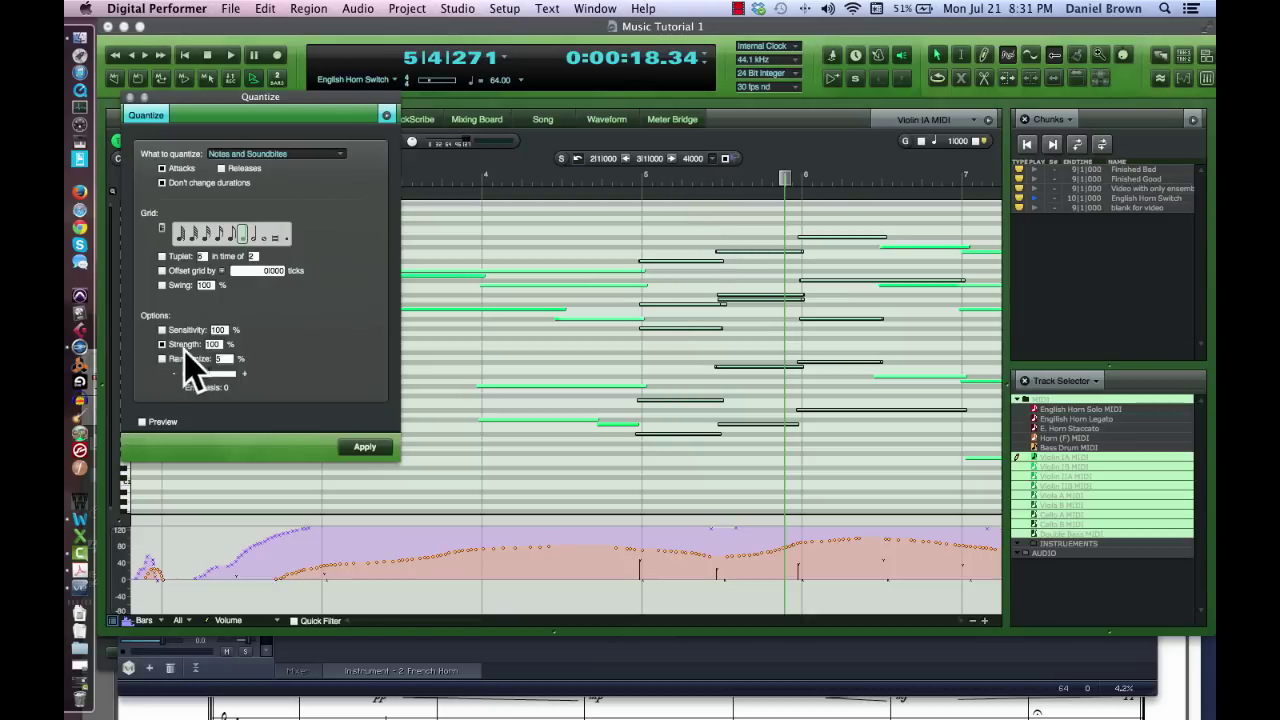
click(364, 447)
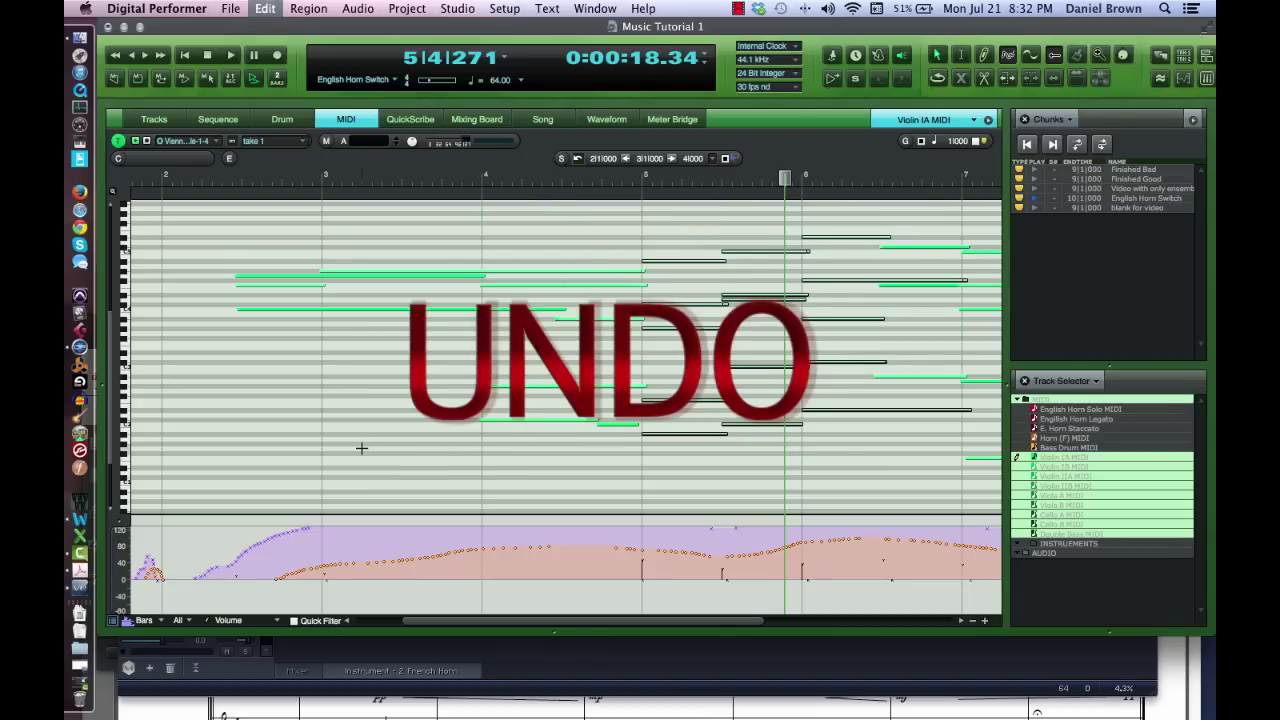
key(super+z)
- Leave the MIDI editor for the Sequence editor's tracks overview with Shift+T
key(shift+t)
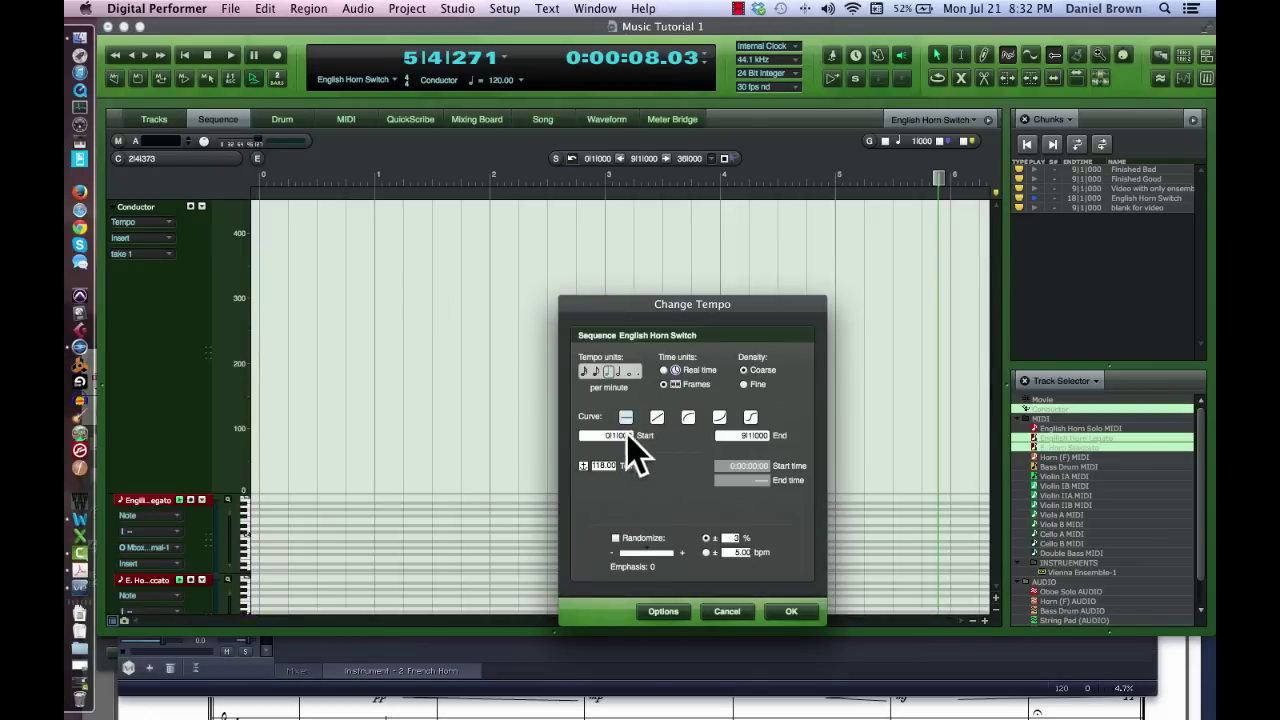
- Apply a 64 bpm tempo through bar 9 with Randomize enabled
click(739, 435)
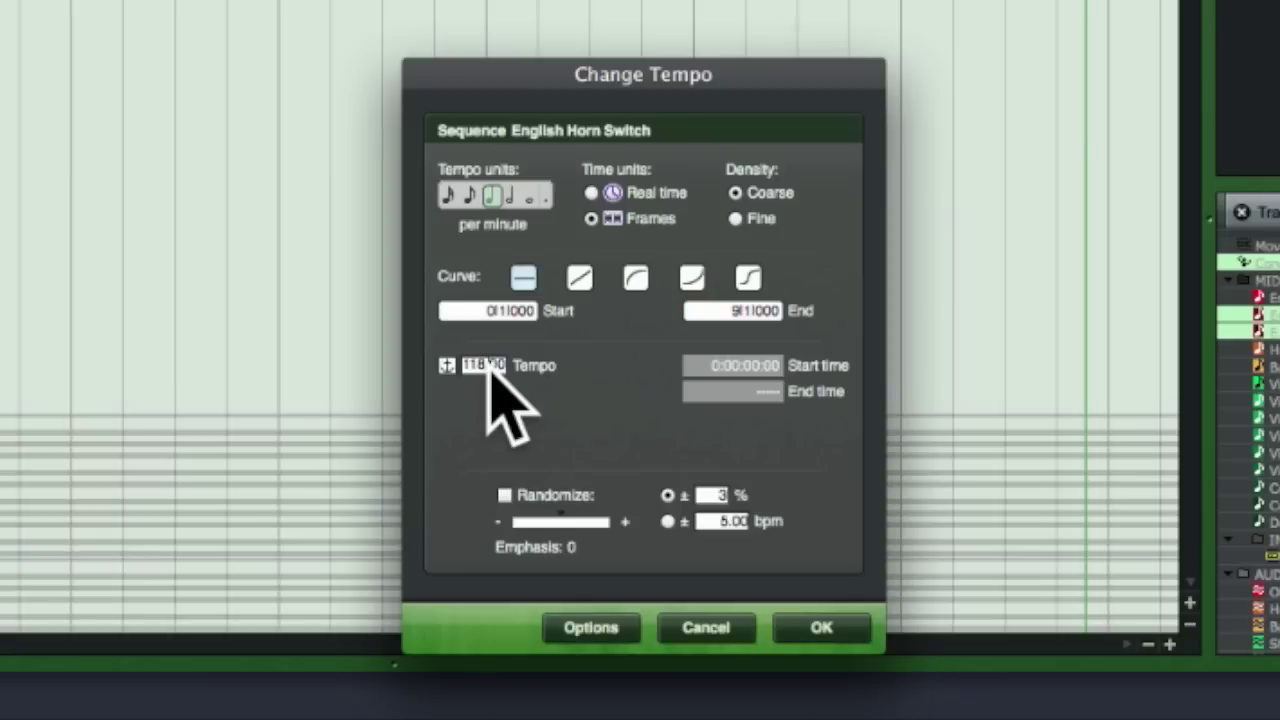
click(606, 468)
text(64)
click(553, 499)
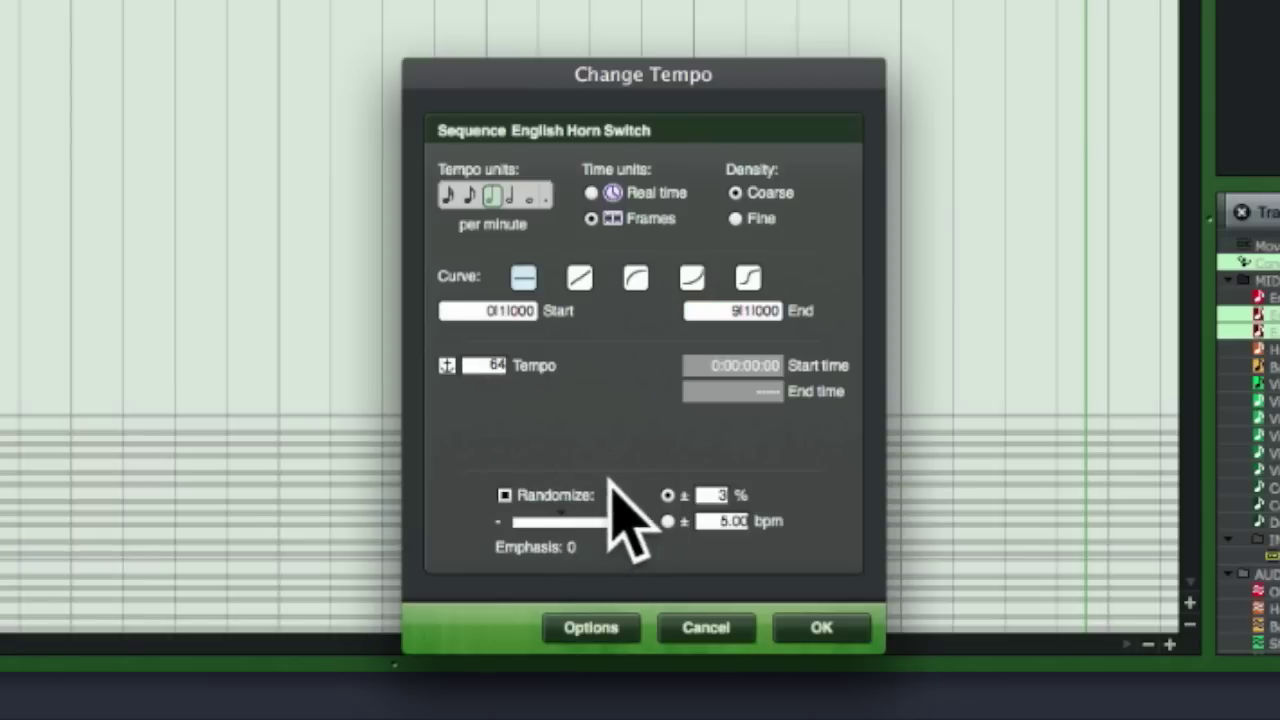
click(812, 628)
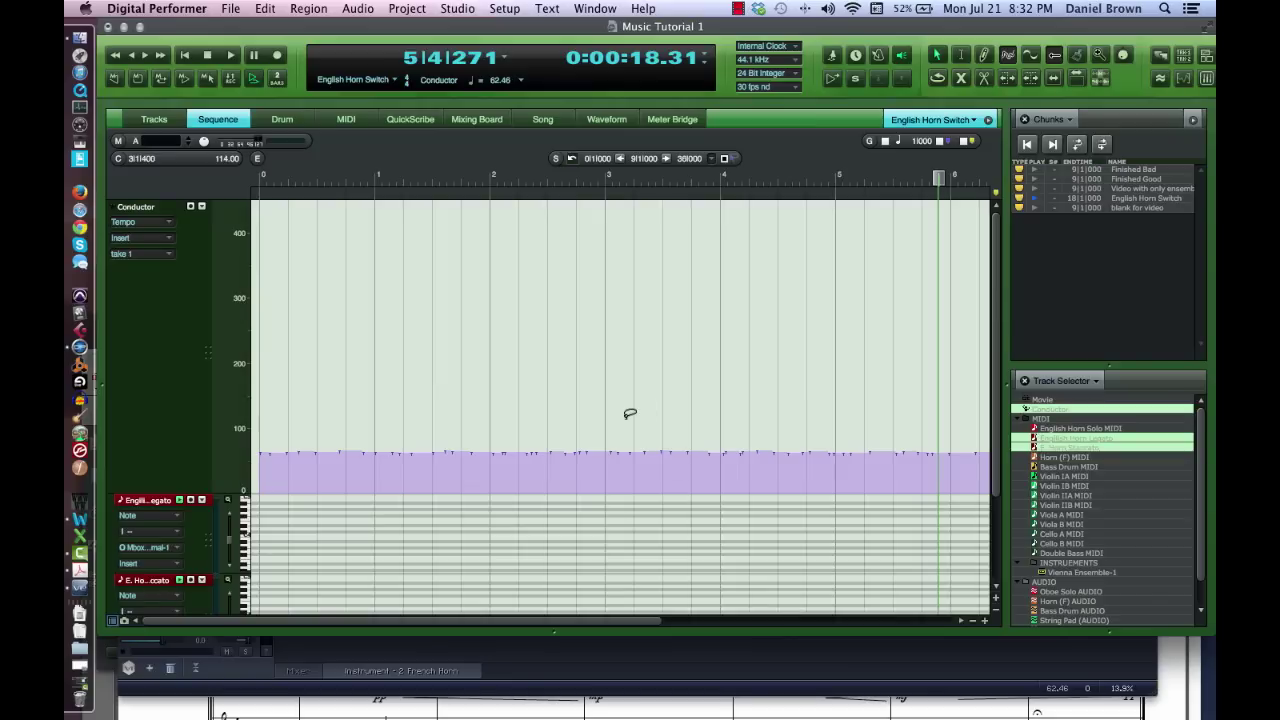
- Select, then deselect, the tempo events and make the conductor tempo lane taller
drag(350, 420, 903, 487)
click(801, 408)
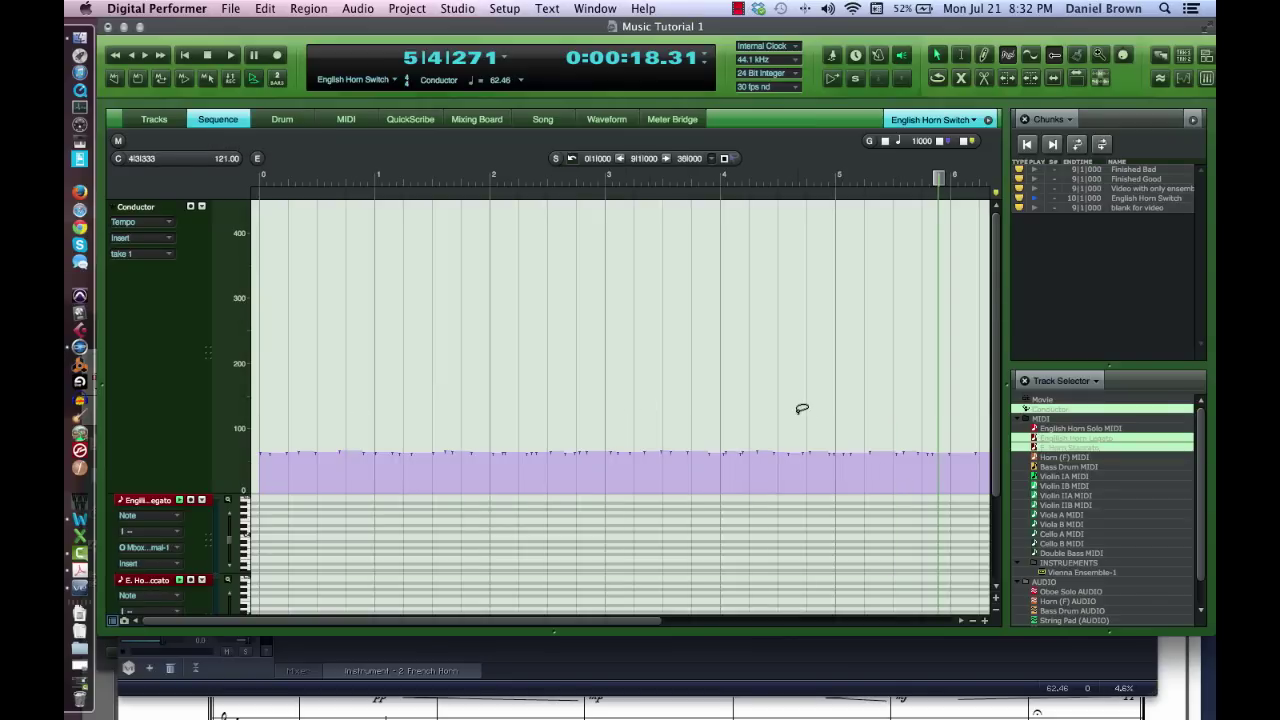
scroll(801, 408, right, 5)
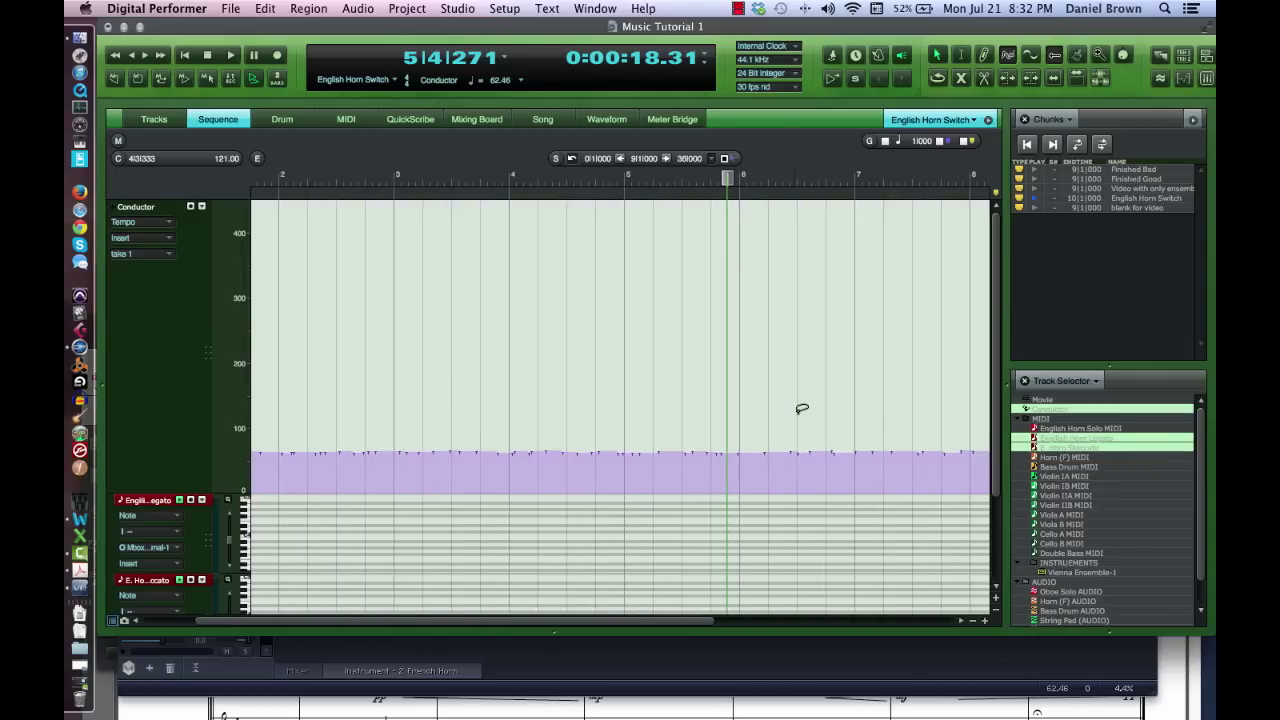
drag(183, 497, 183, 588)
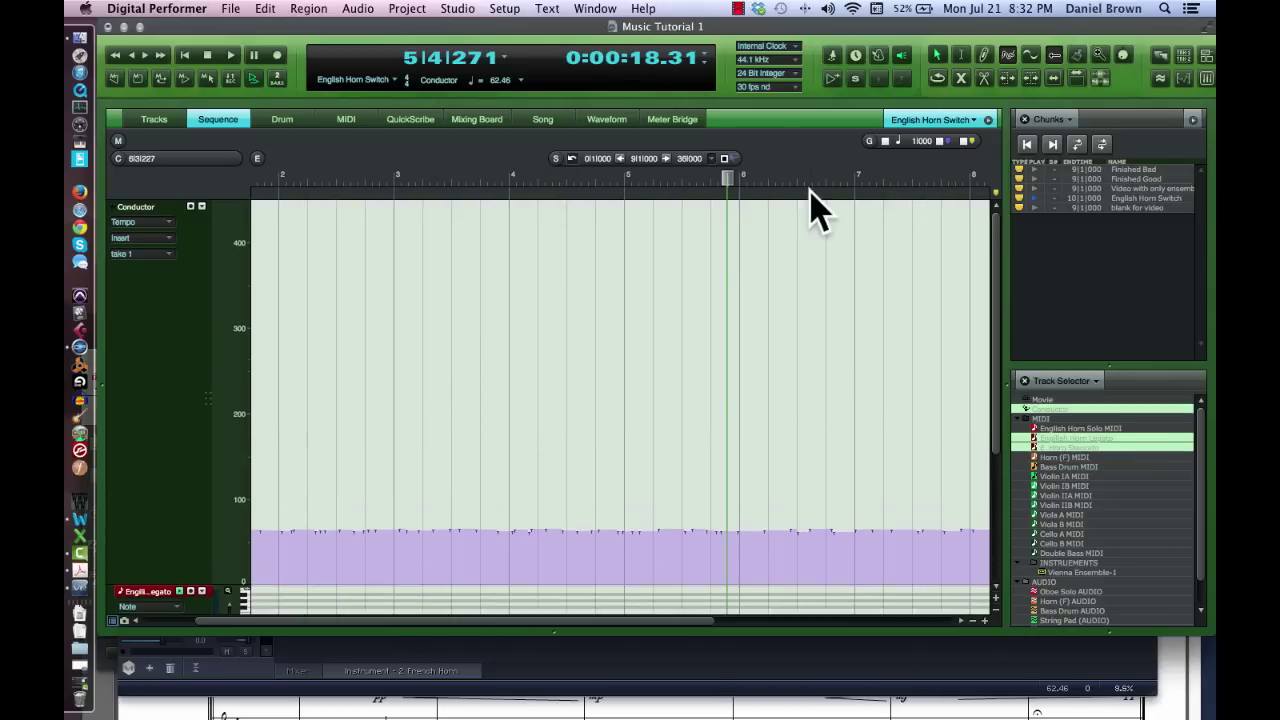
- Pencil in a brief tempo dip before bar 7 and a ritardando into bar 8, then select the Finished Good chunk
click(984, 55)
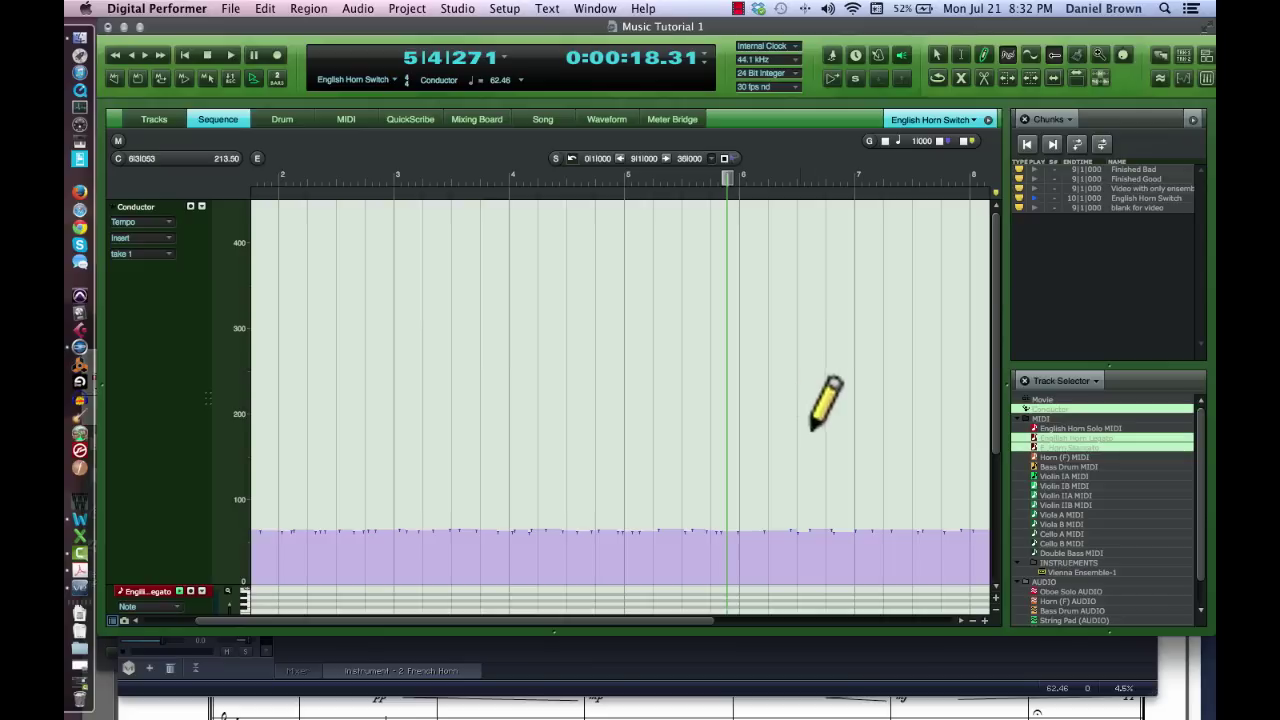
scroll(815, 428, right, 5)
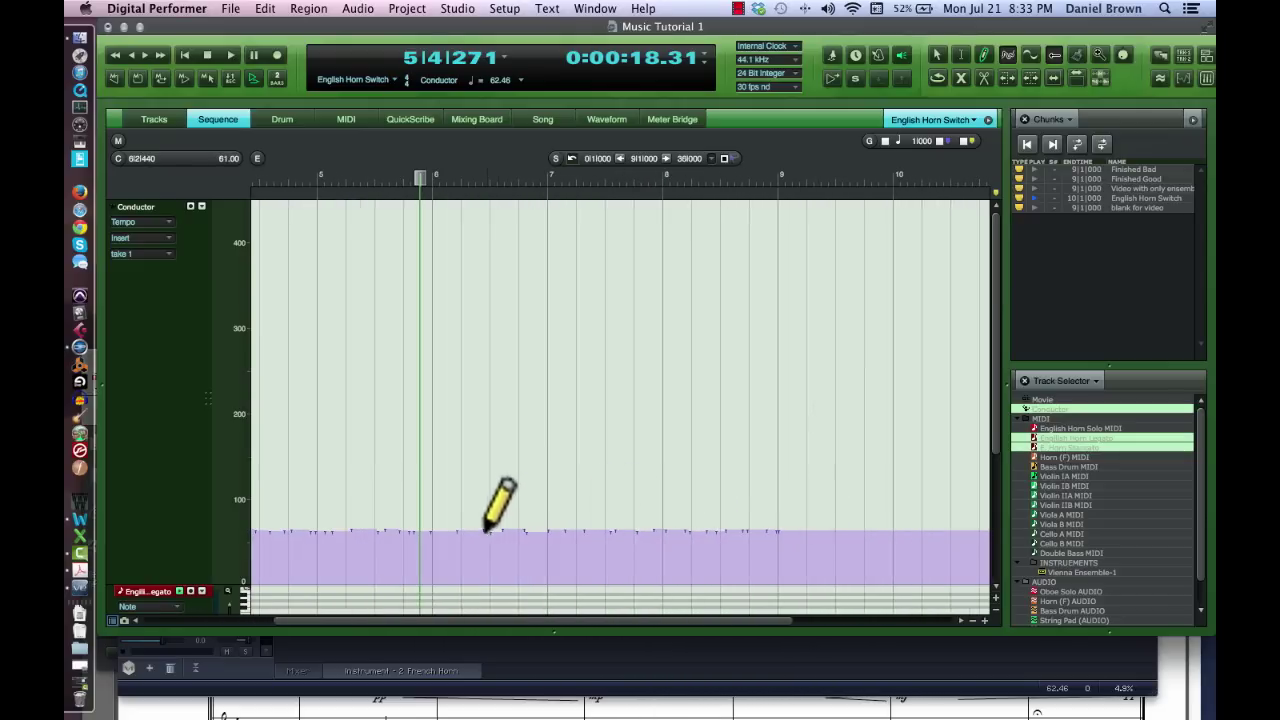
mouse_move(487, 533)
mouse_down()
mouse_move(533, 538)
mouse_move(547, 555)
mouse_move(606, 466)
mouse_up()
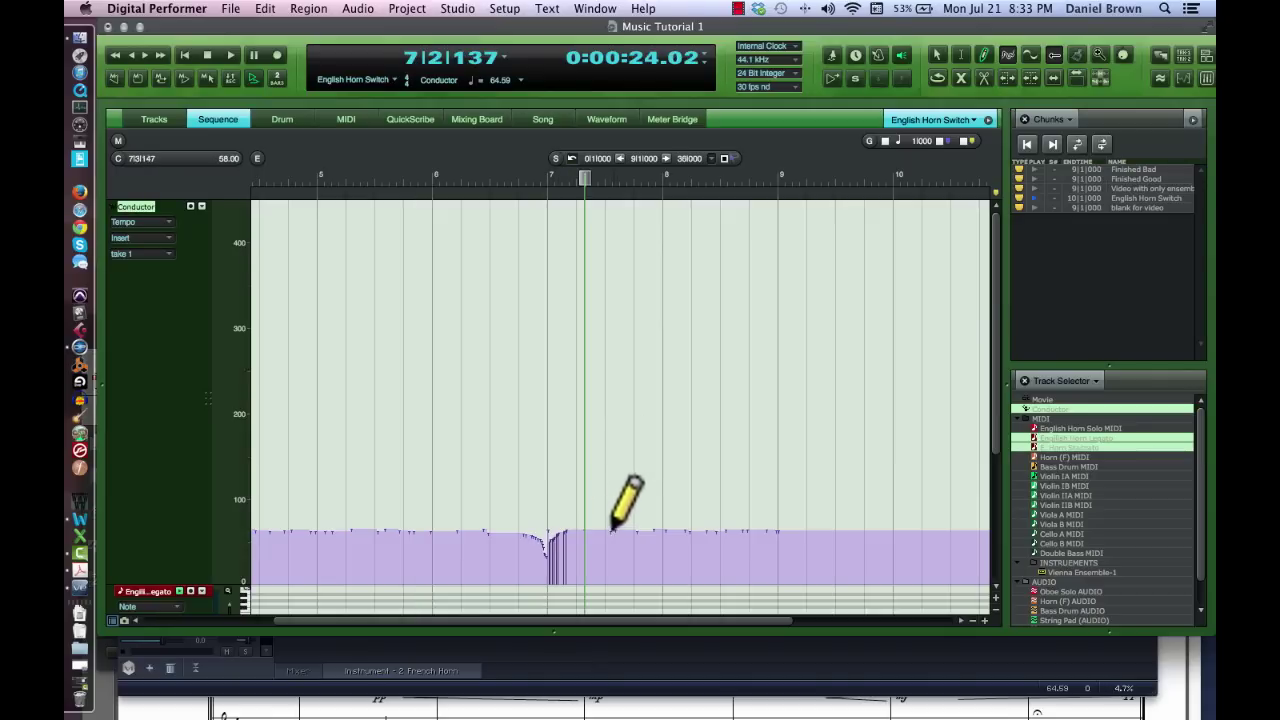
drag(615, 532, 682, 583)
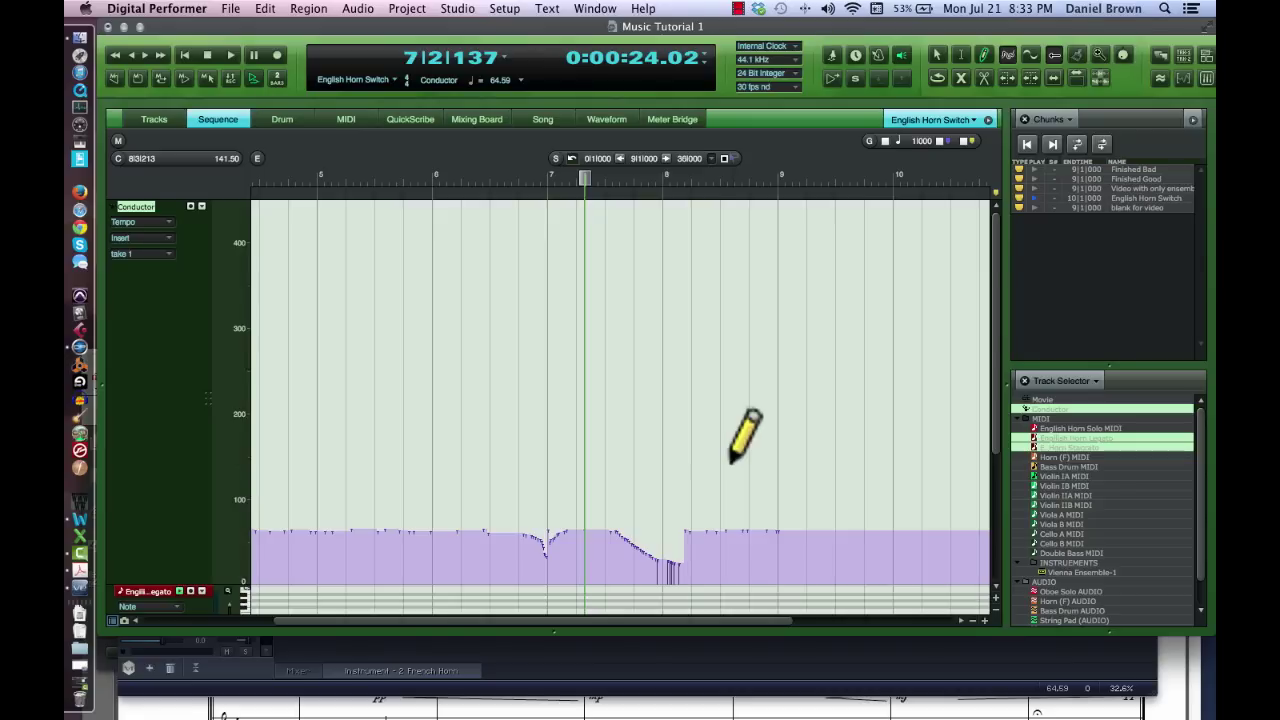
click(1036, 181)
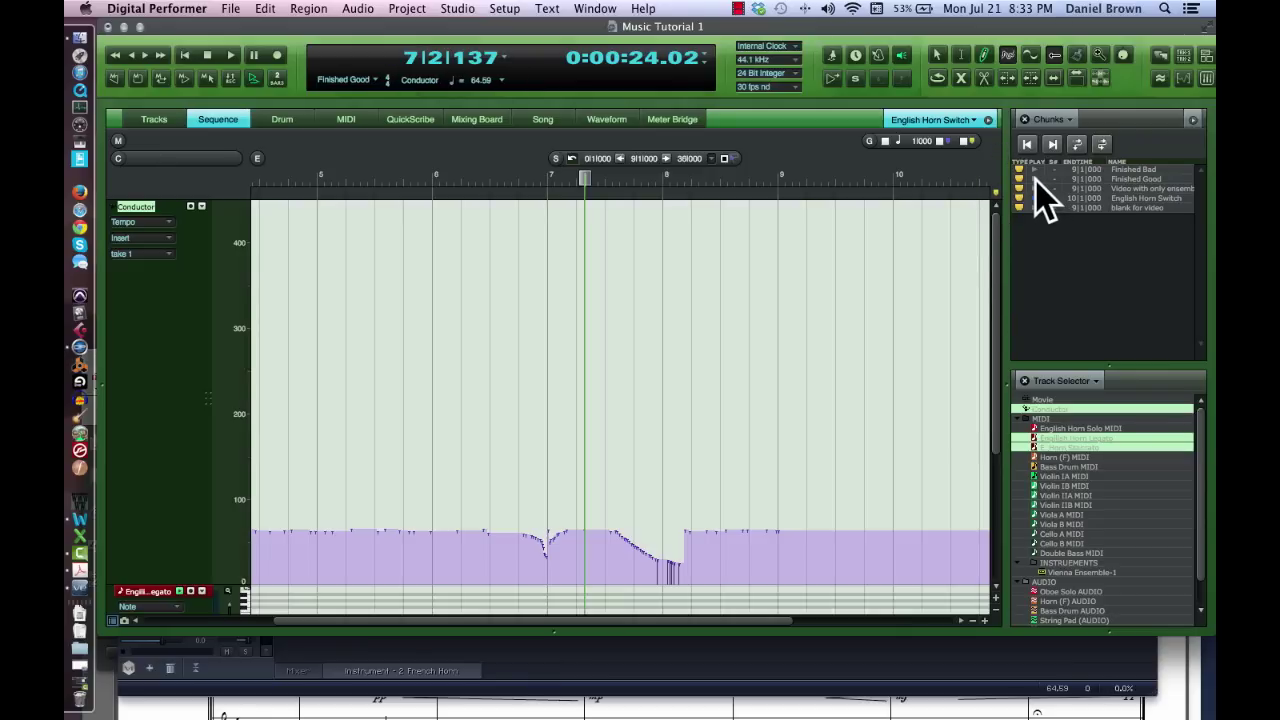